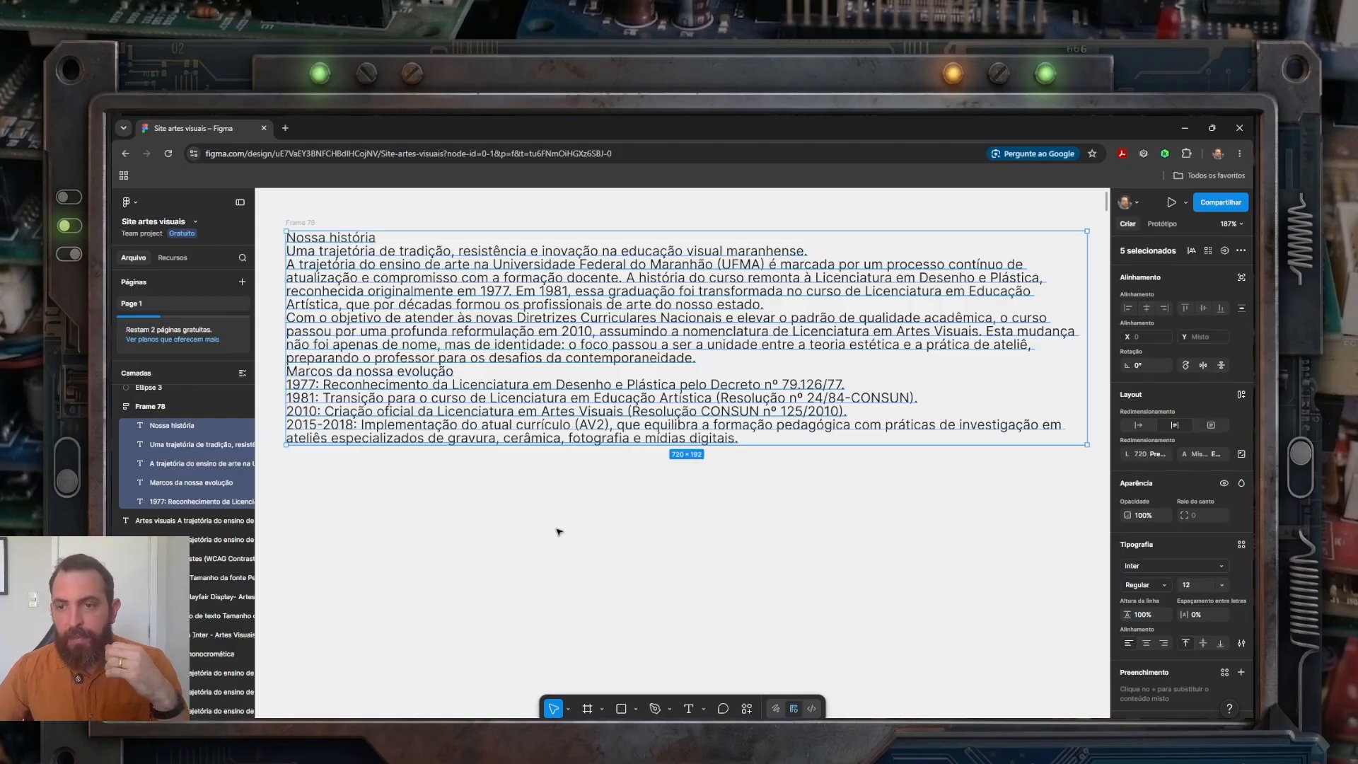
Step: Change the font of the five selected text layers in Frame 78 to Plus Jakarta Sans
left_click(1151, 567)
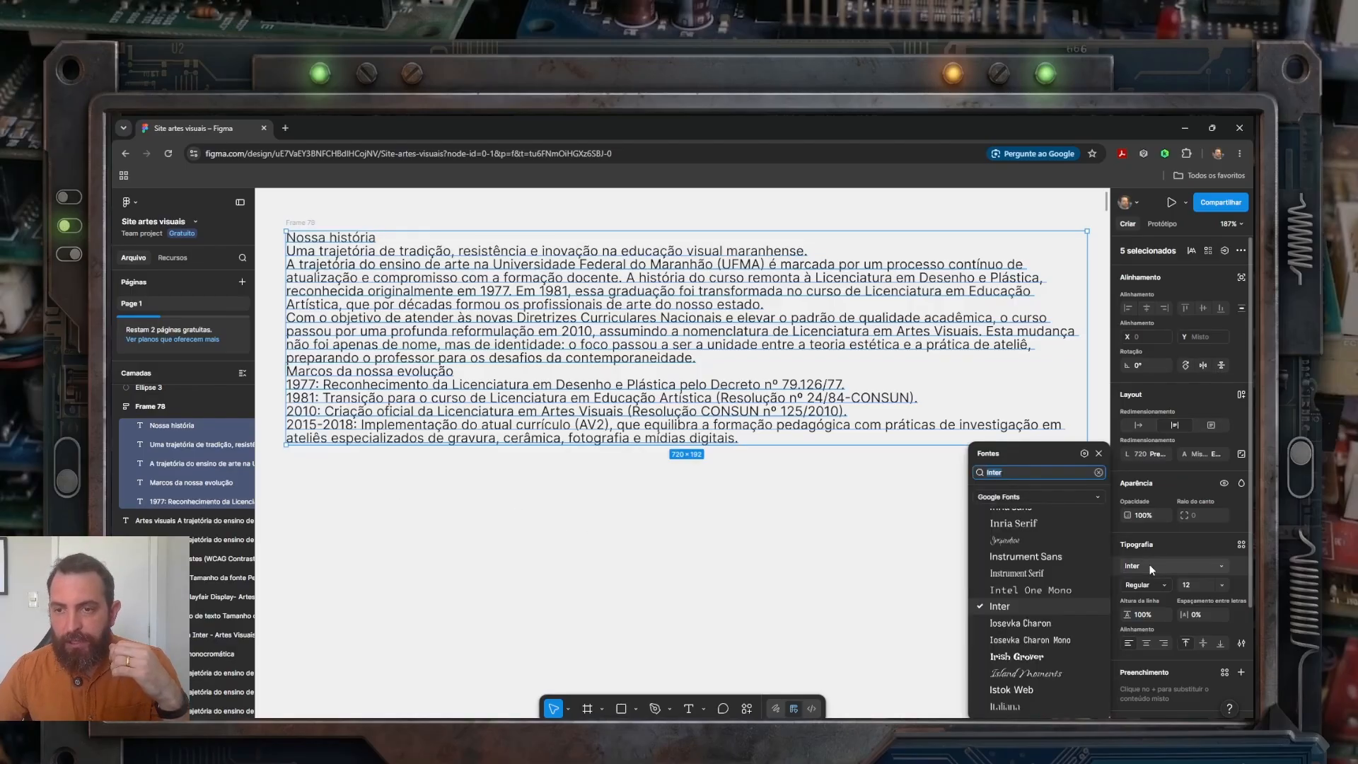
type("plus")
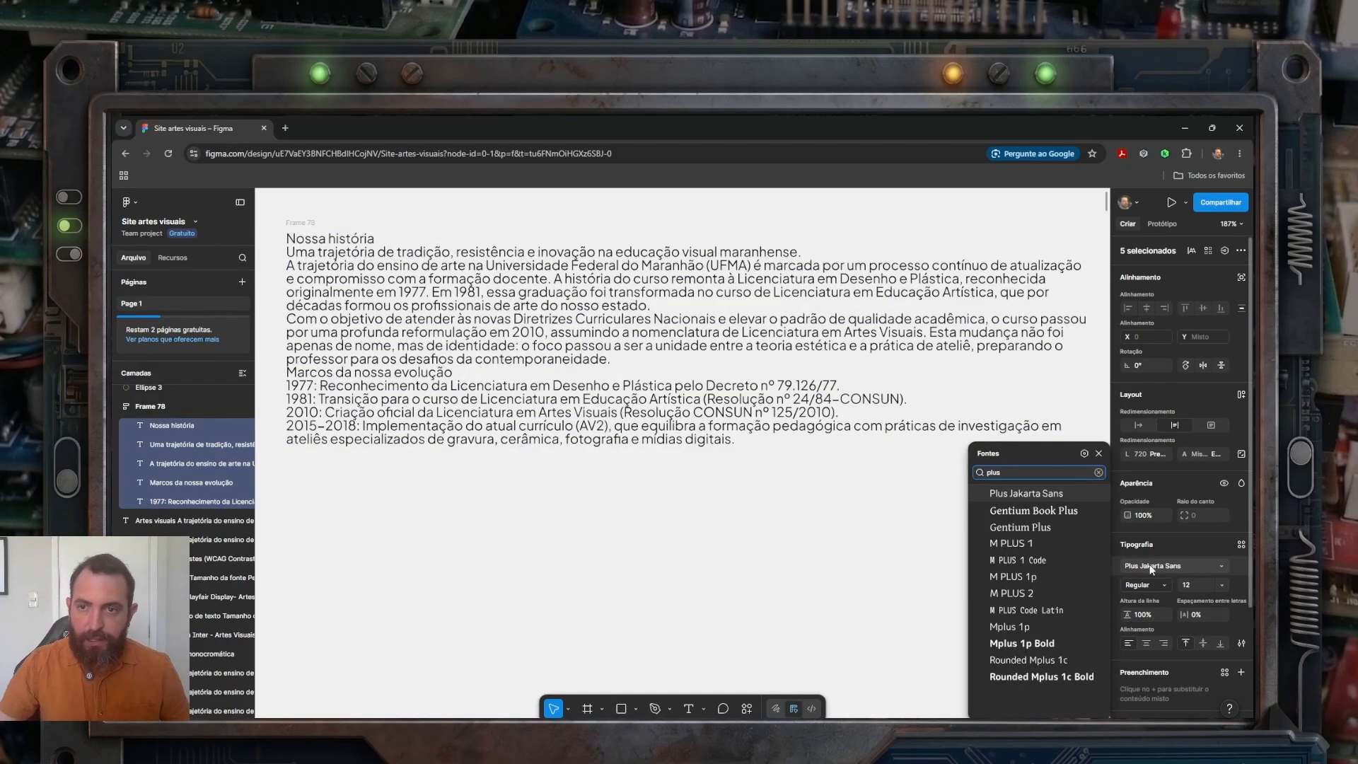
left_click(1051, 494)
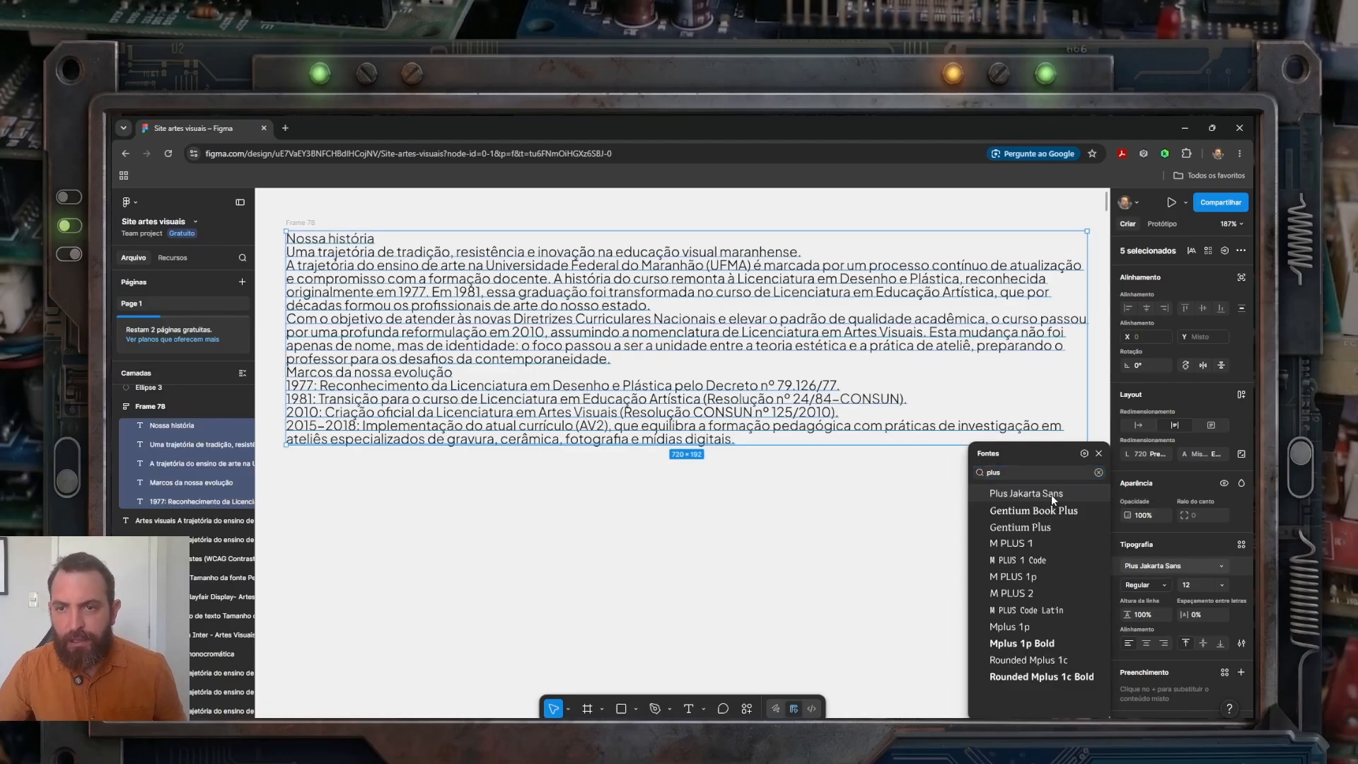
key("Escape")
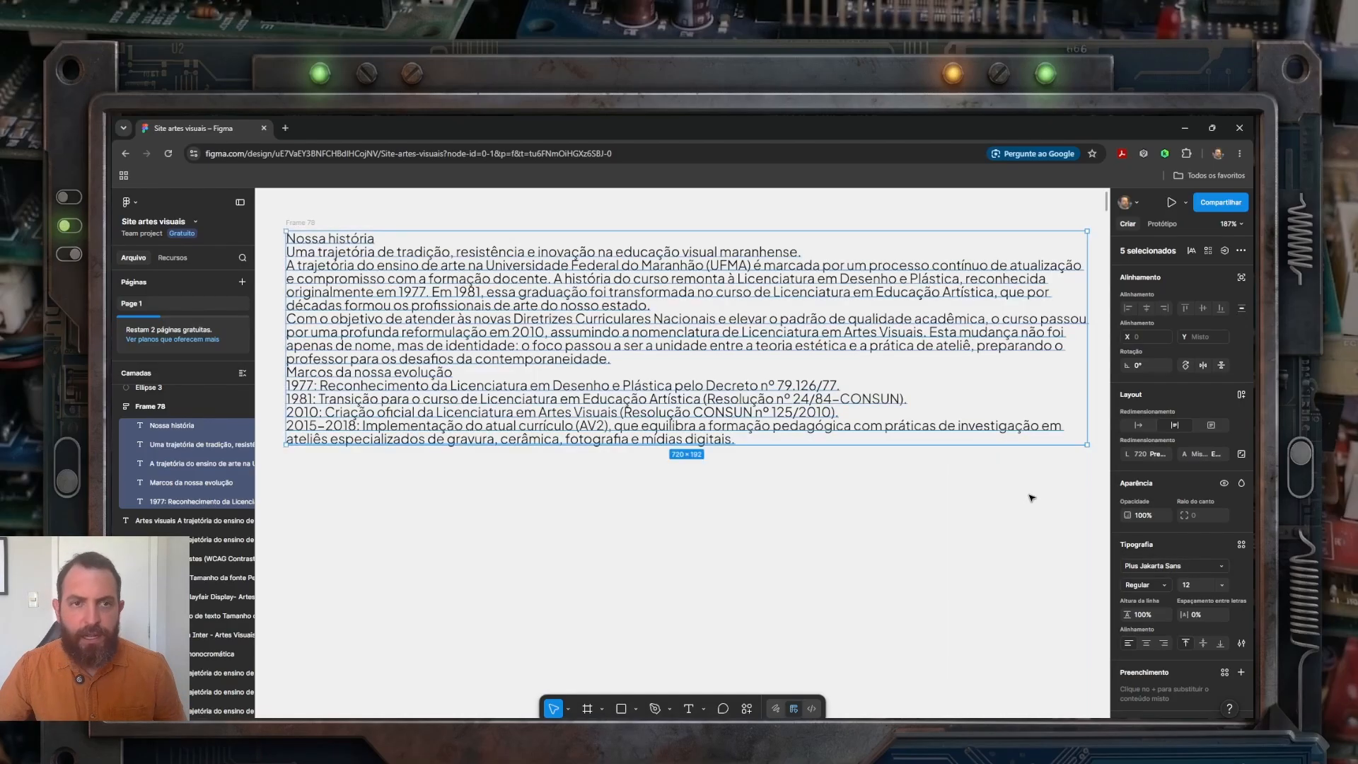
left_click(586, 528)
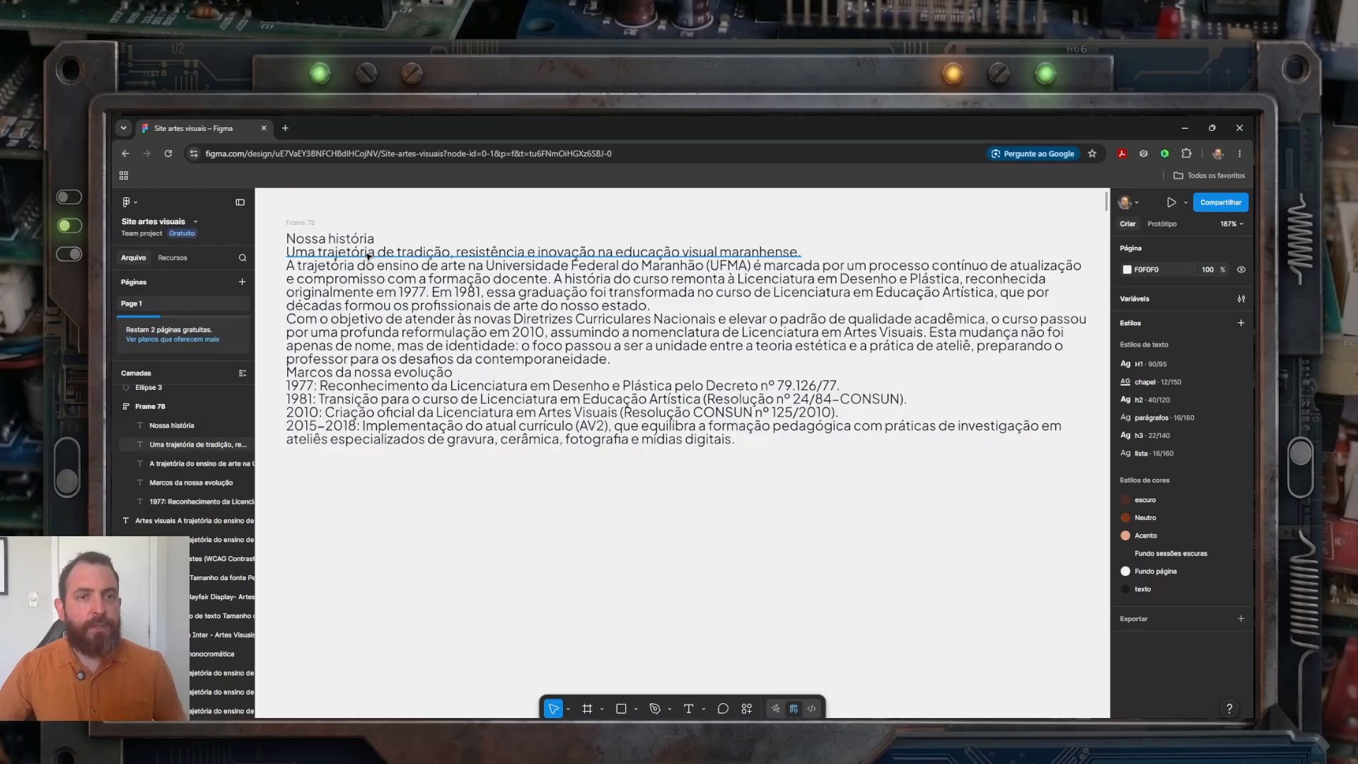
Step: Set the font size of all five text layers in Frame 78 to 16
left_click_drag(276, 214, 707, 424)
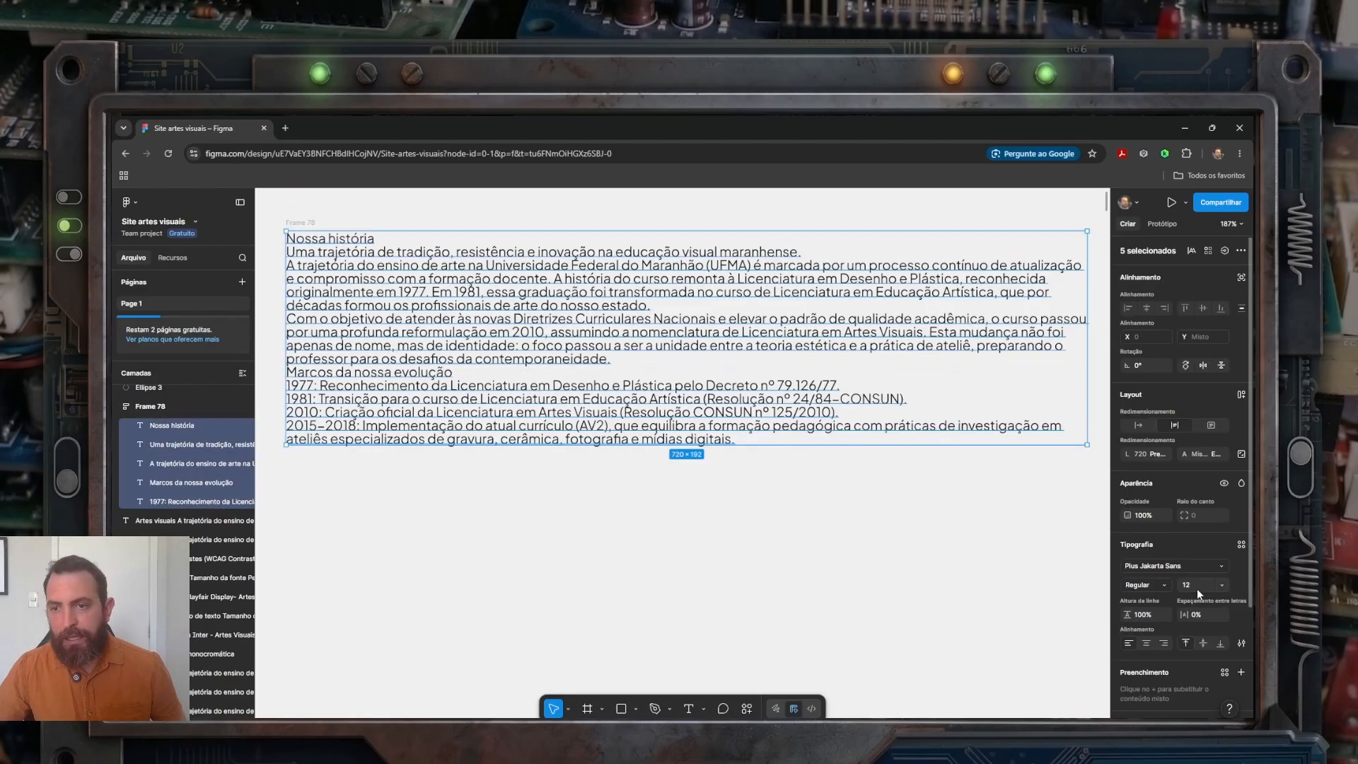
left_click(1198, 588)
type("16")
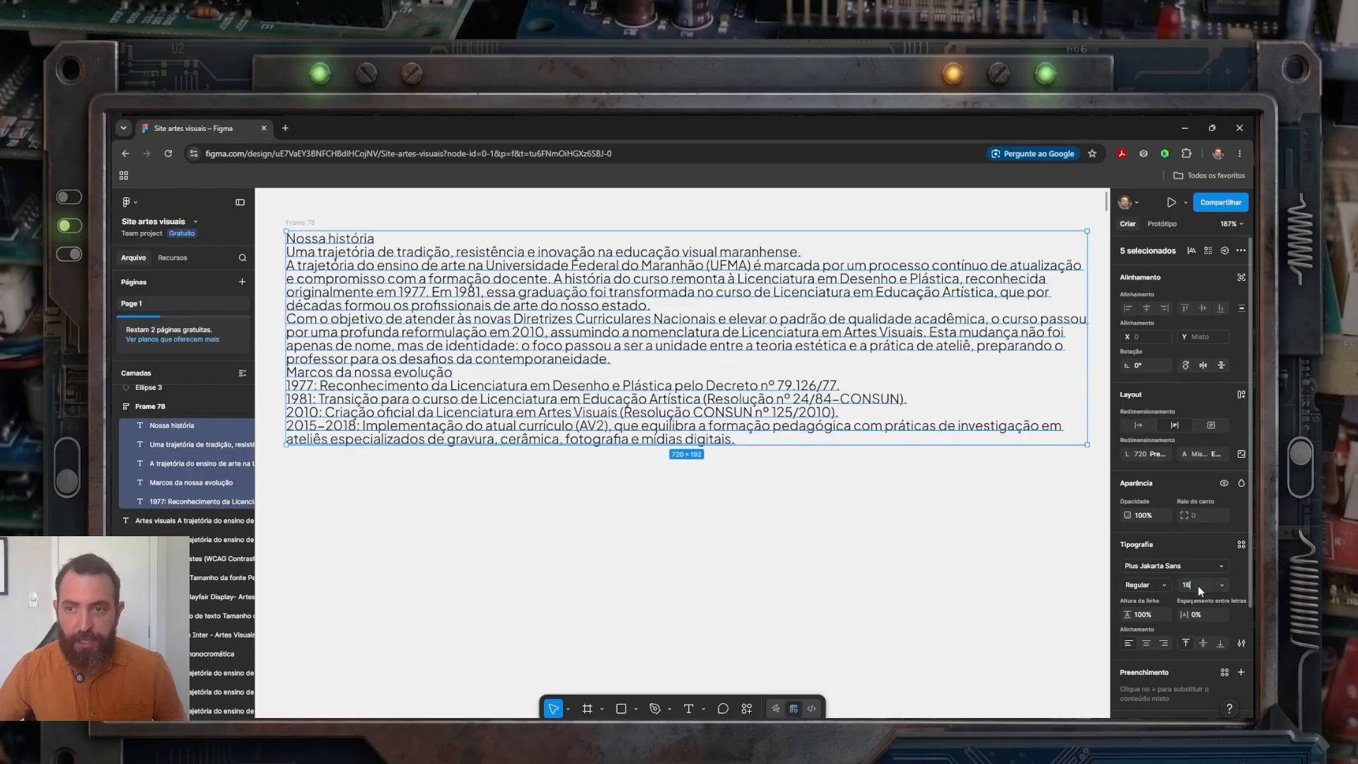
key("Return")
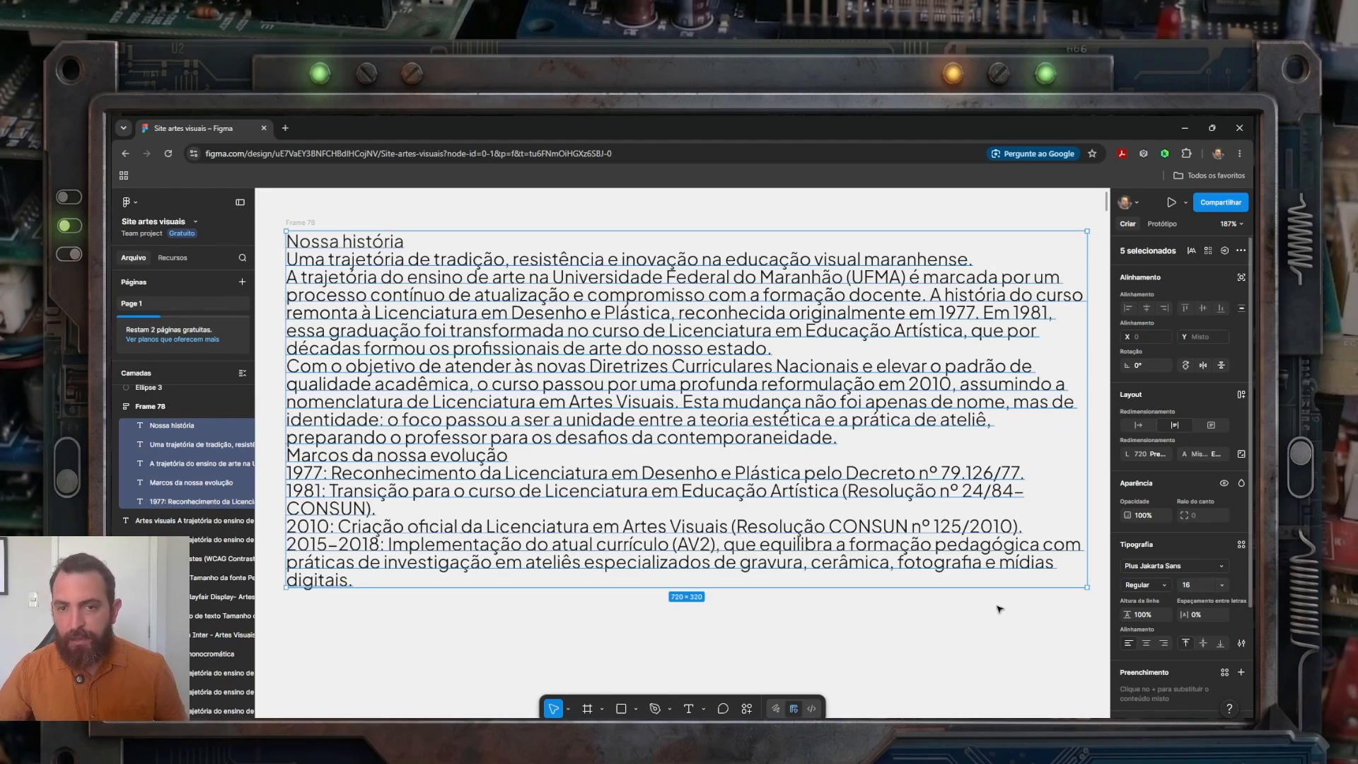
left_click(580, 635)
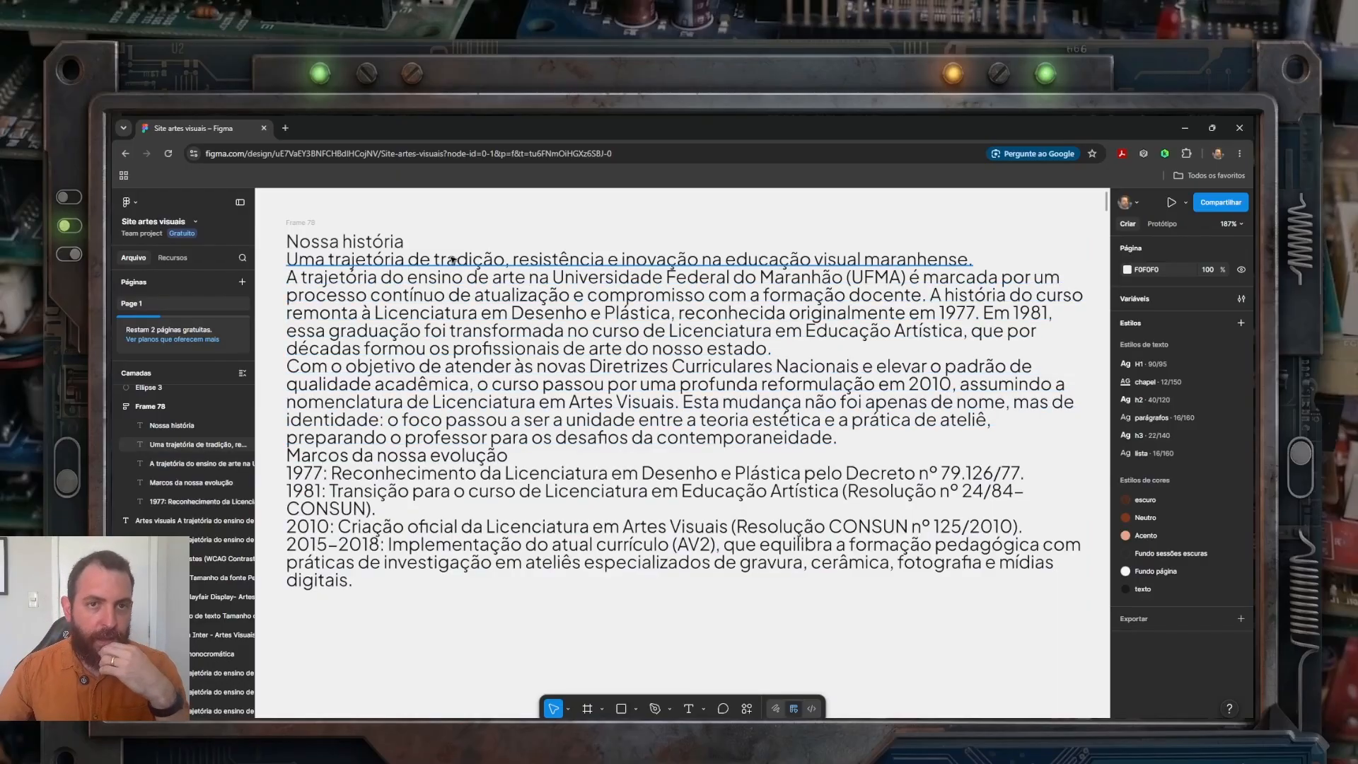
Step: Set the font size of the "Marcos da nossa evolução" subheading to 24
left_click(373, 478)
left_click(382, 457)
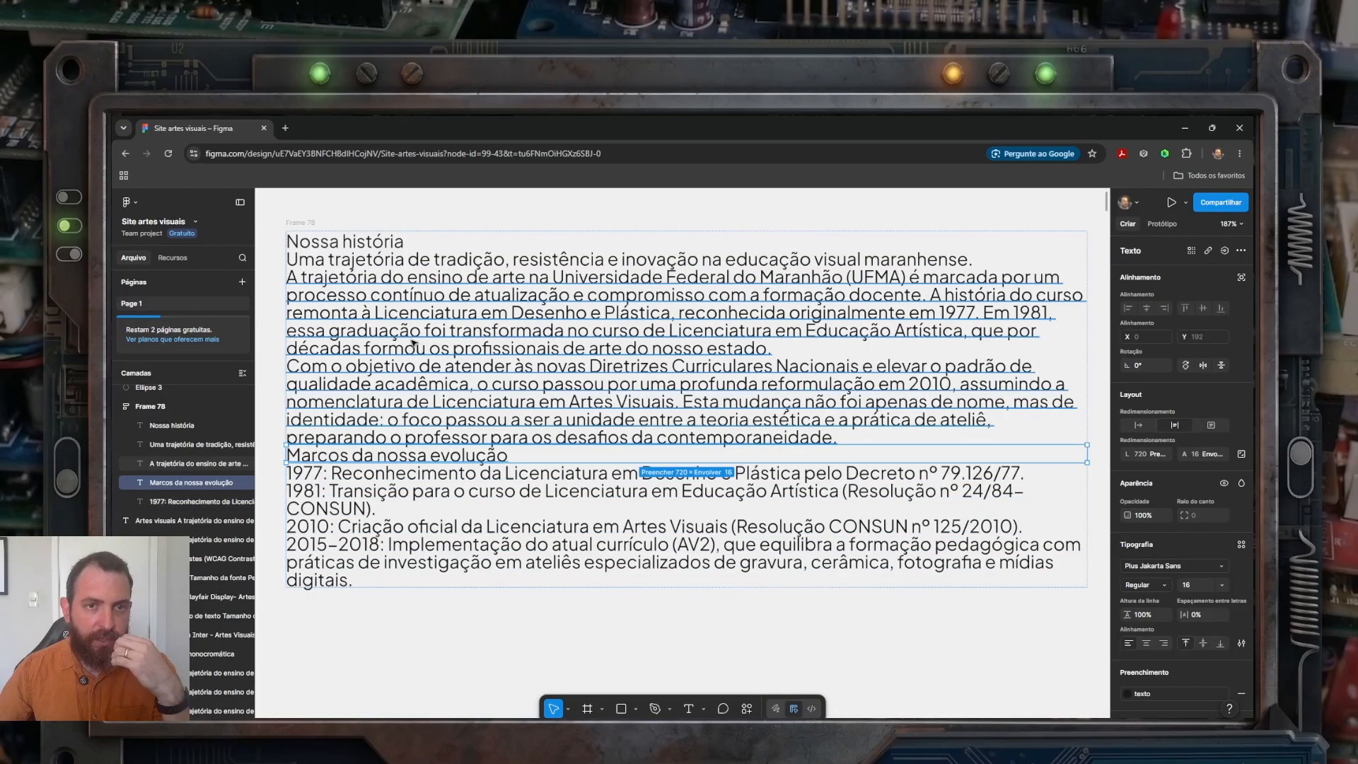
left_click(400, 264)
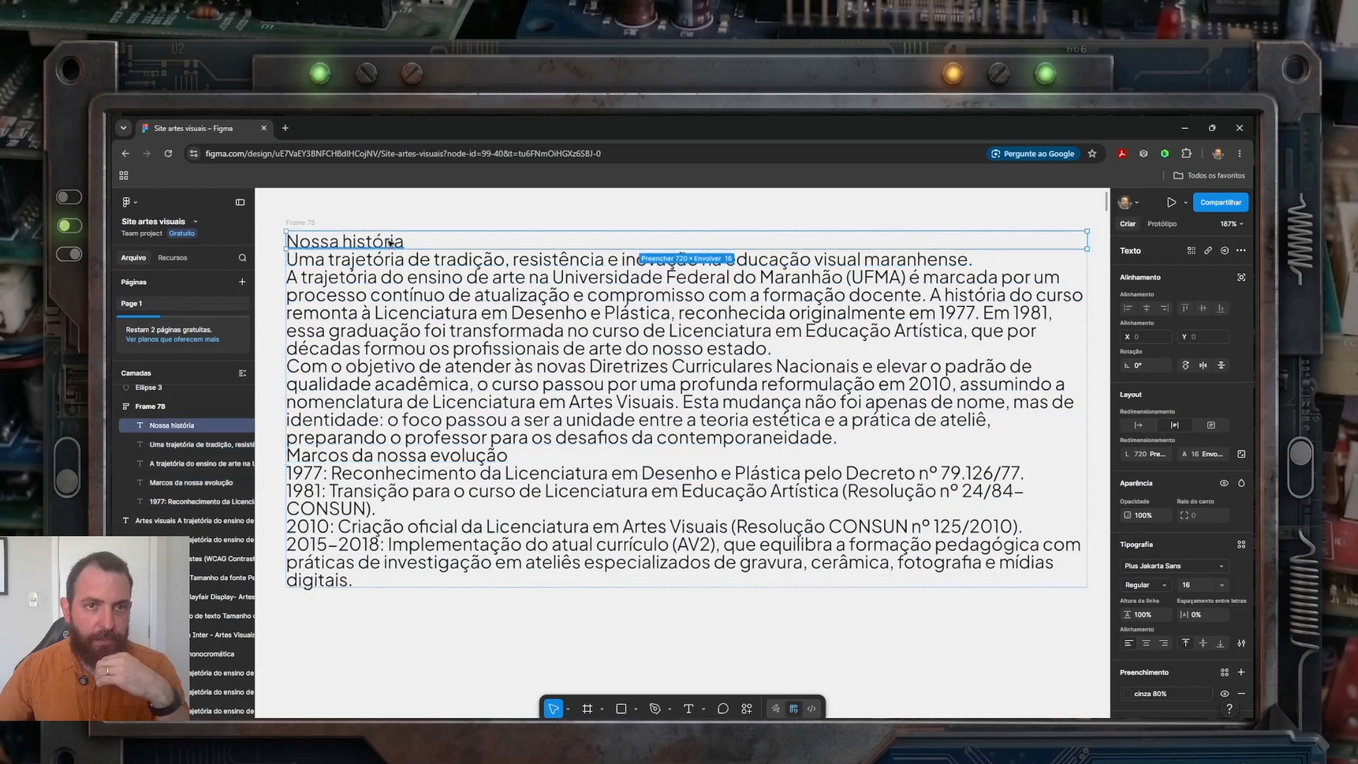
left_click(382, 456)
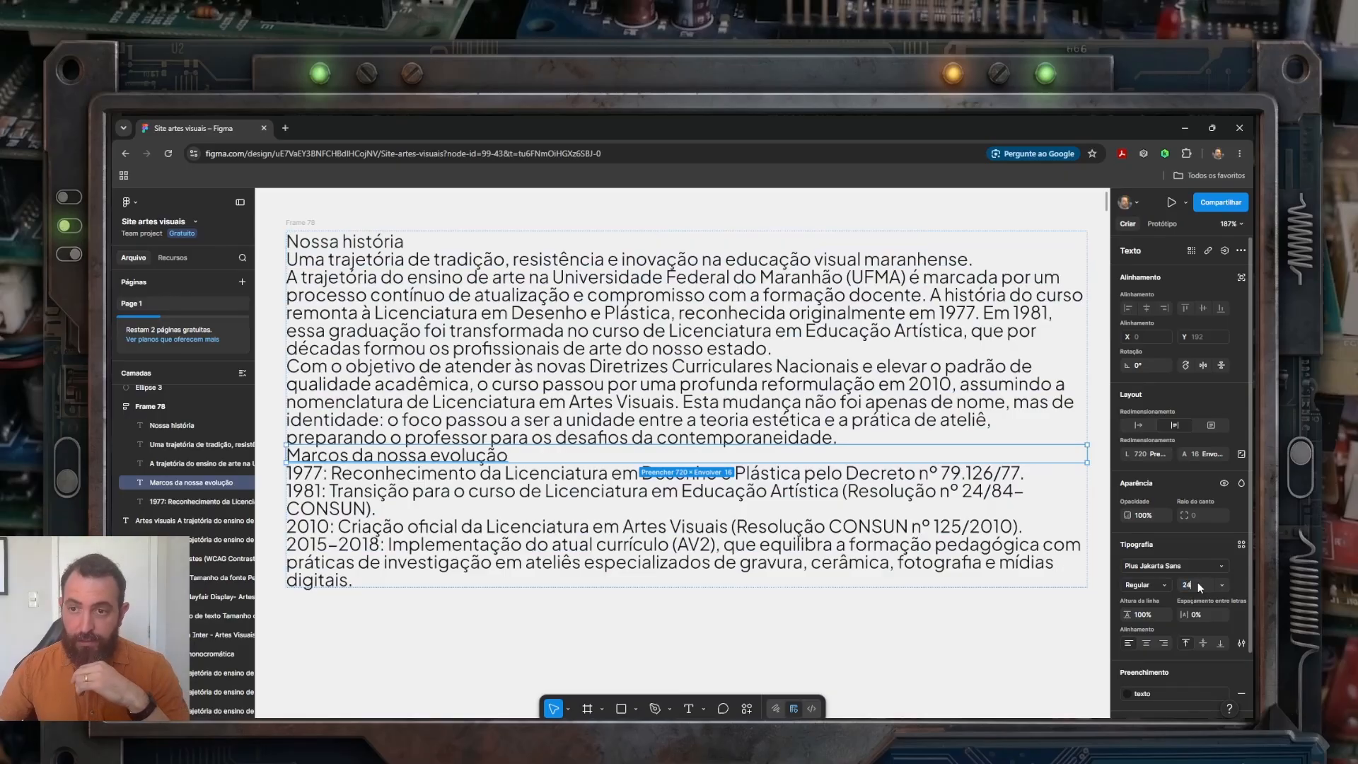
key("Return")
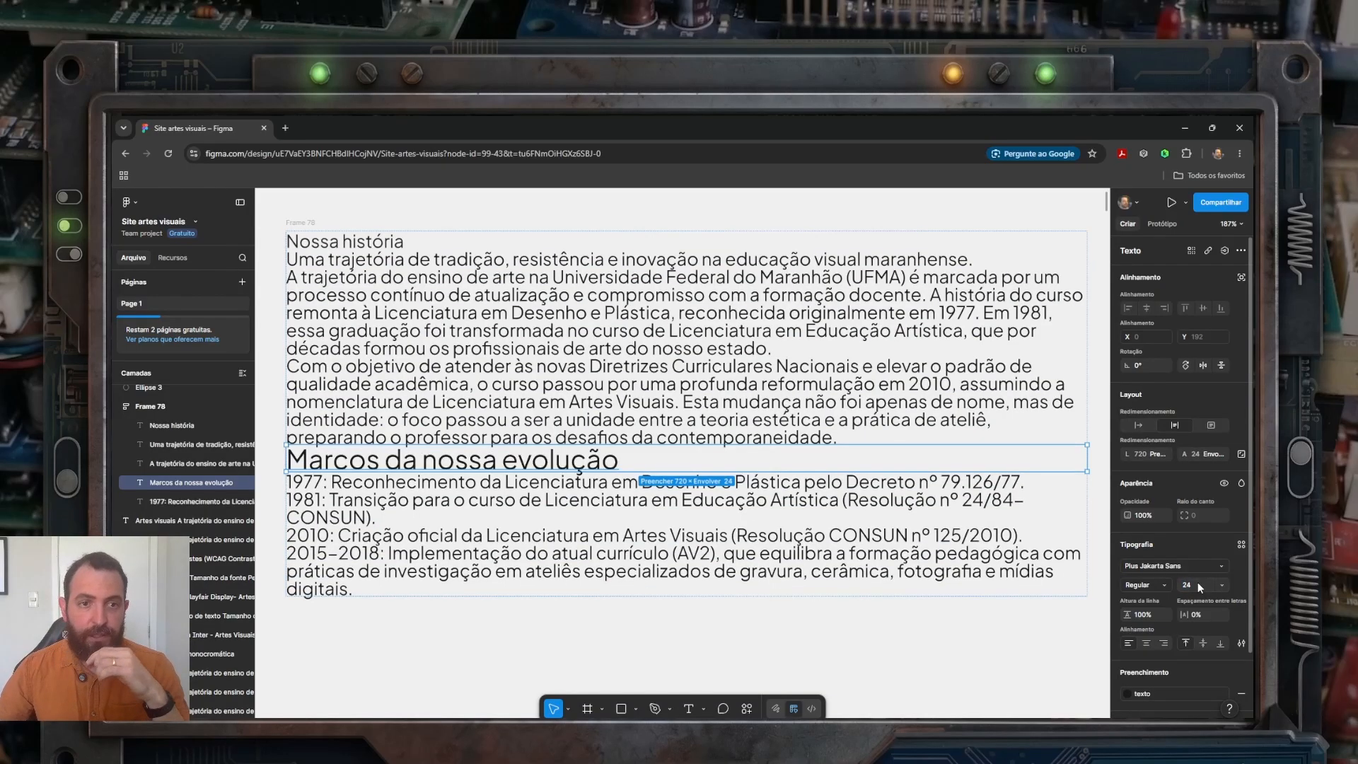
Step: Set the "Uma trajetória de tradição..." headline to font size 40 and the "Nossa história" label to 12
left_click(373, 264)
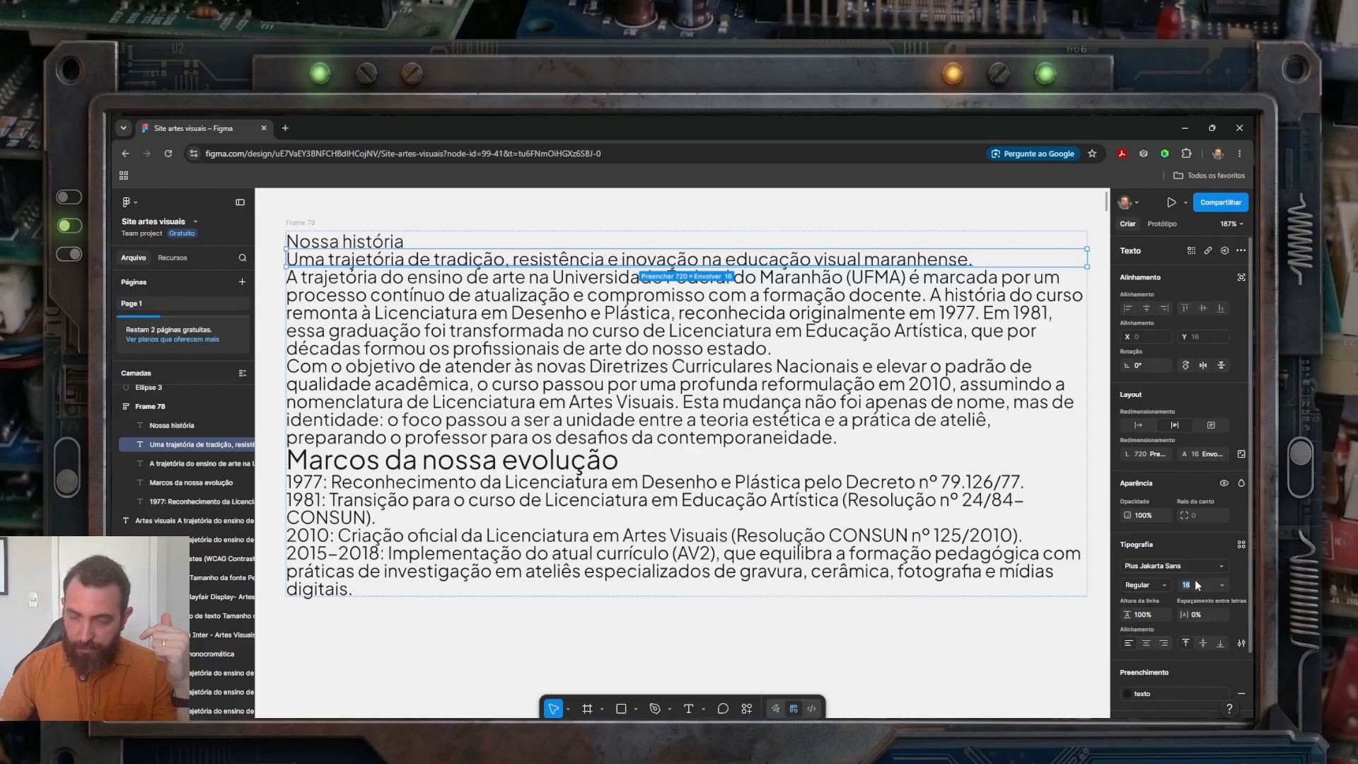
key("Return")
key("shift+Tab")
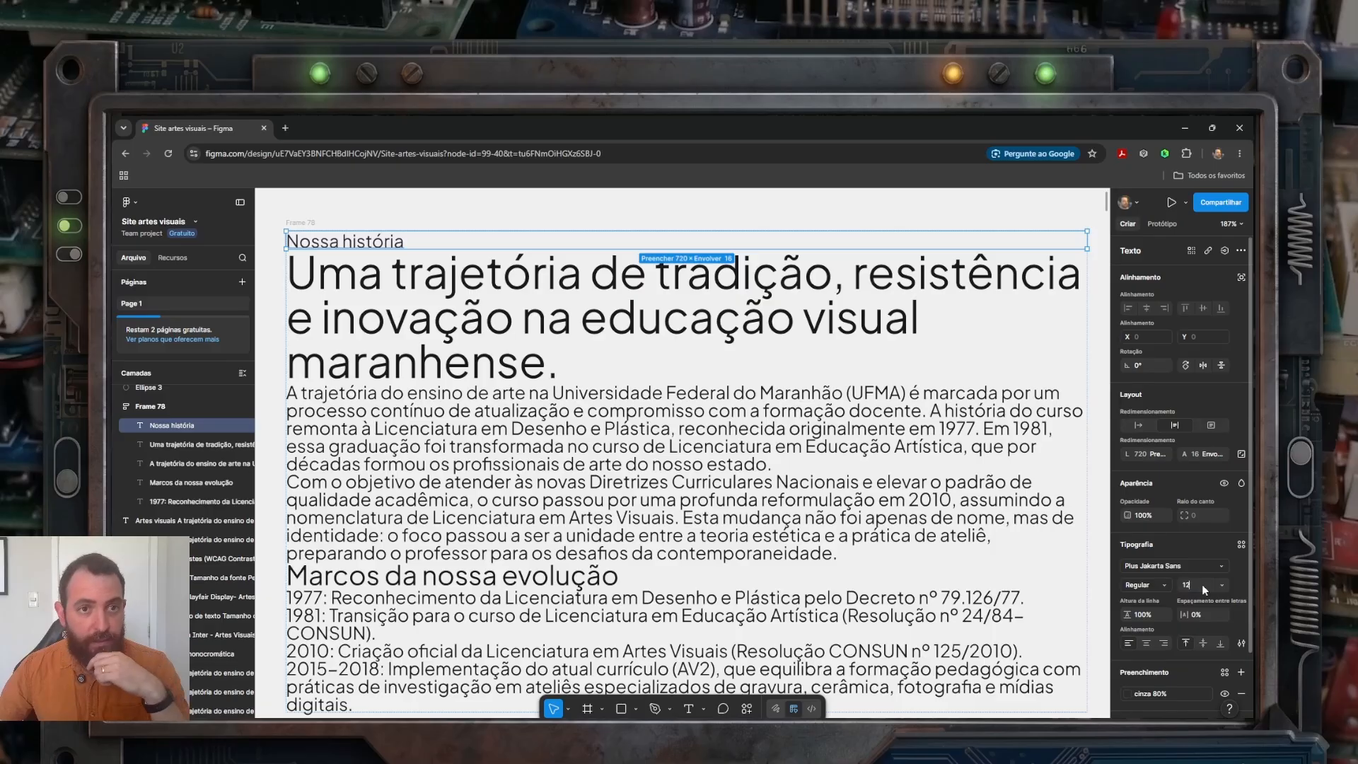
key("Return")
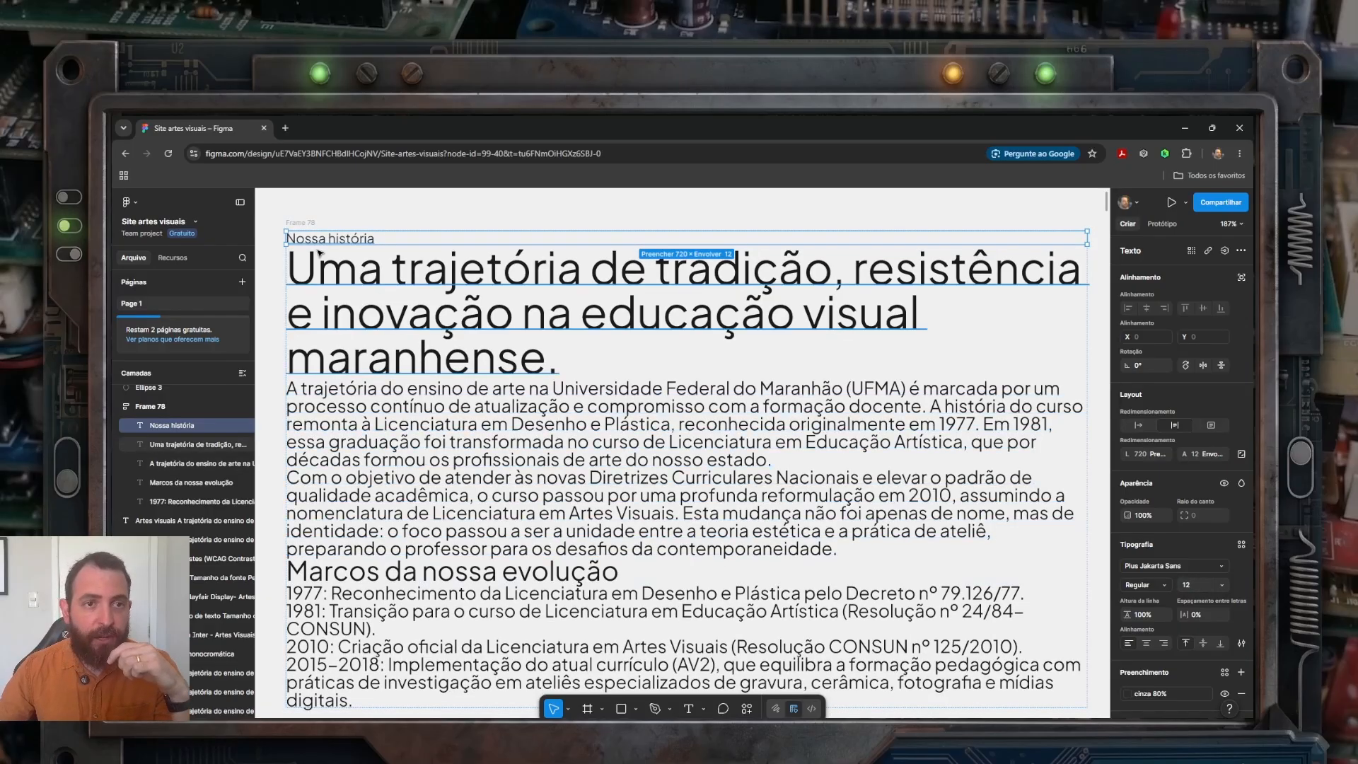
left_click(272, 214)
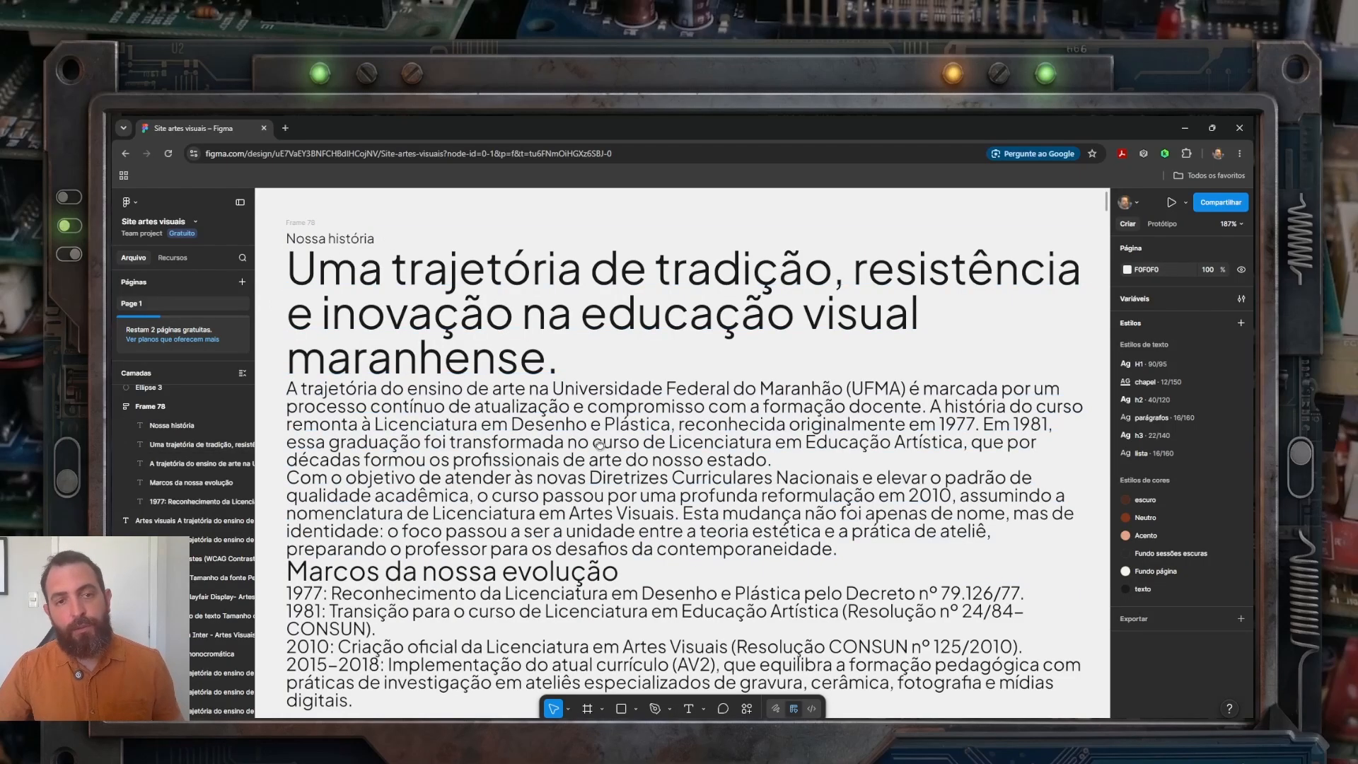
scroll(354, 297, "down", 1)
scroll(425, 290, "down", 3)
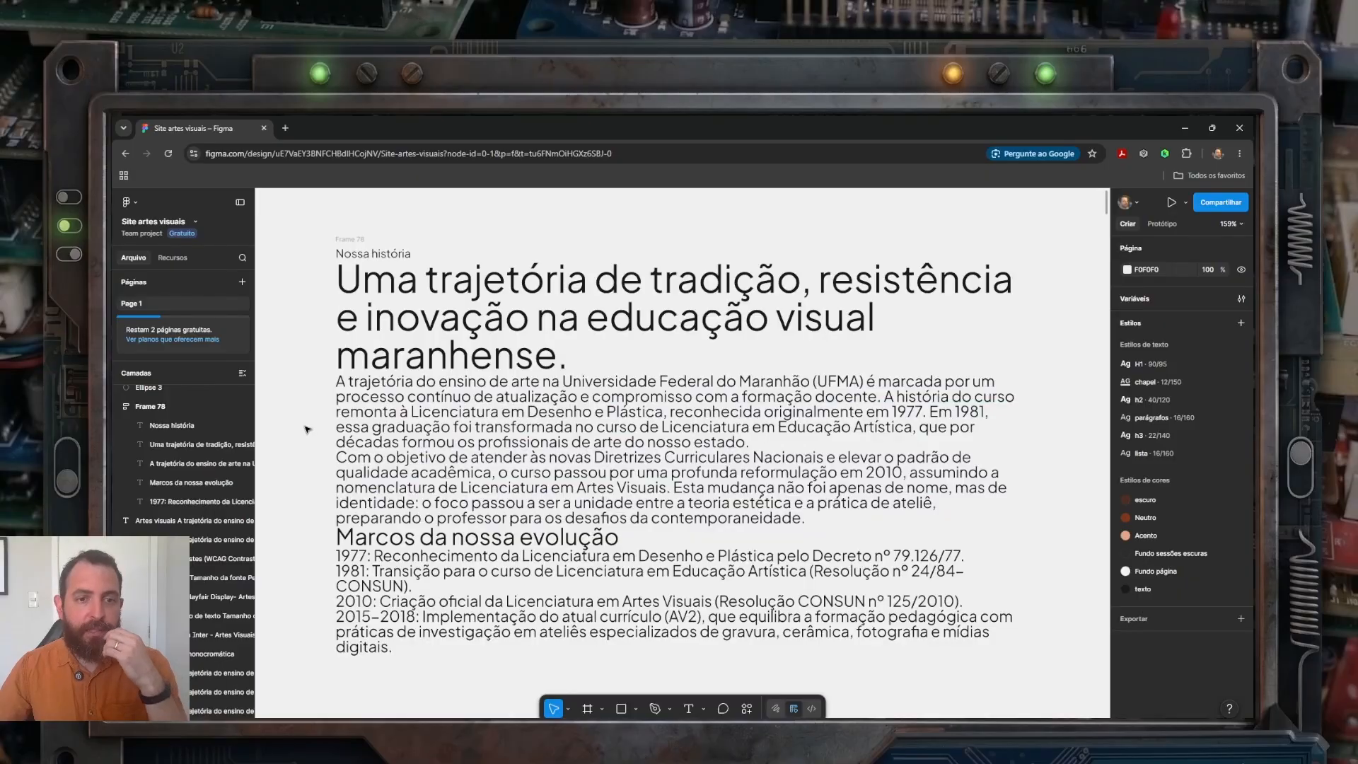
left_click(436, 418)
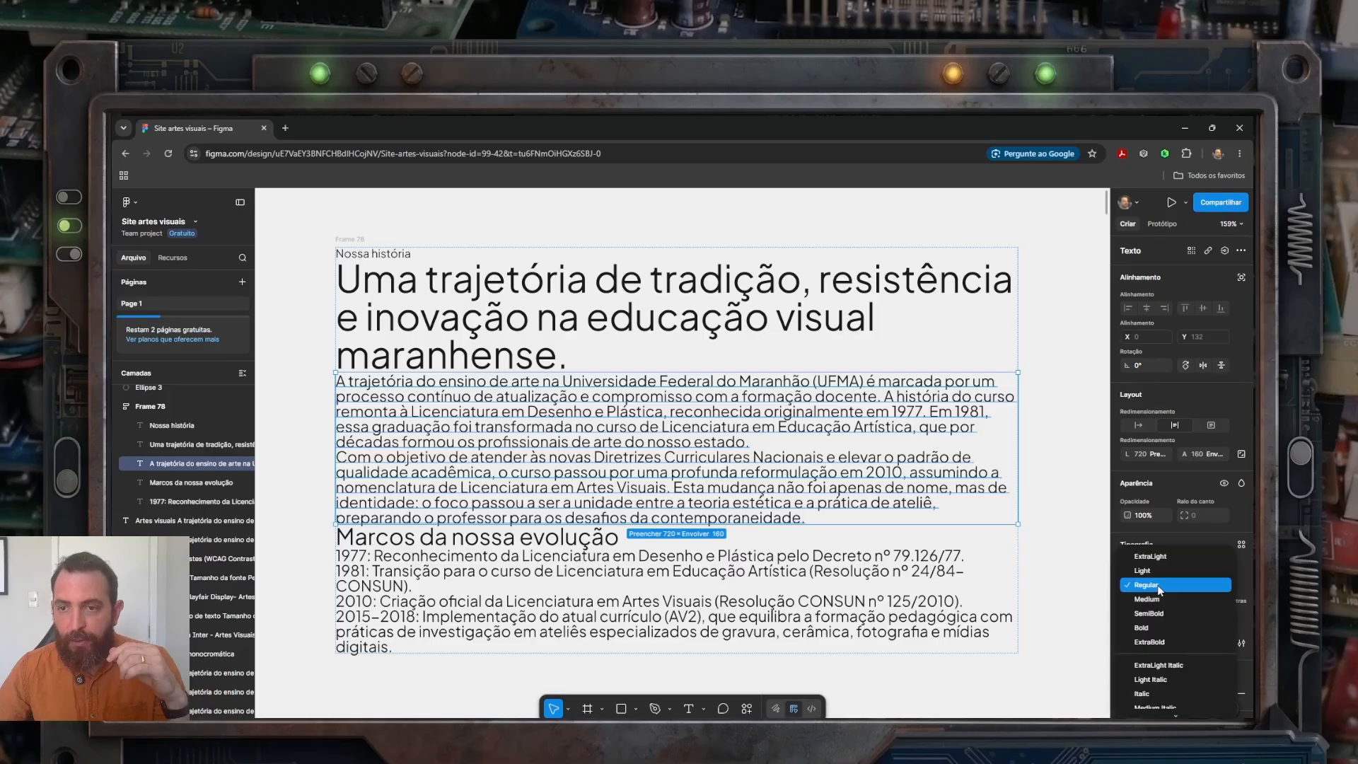
left_click(463, 542)
left_click(475, 362)
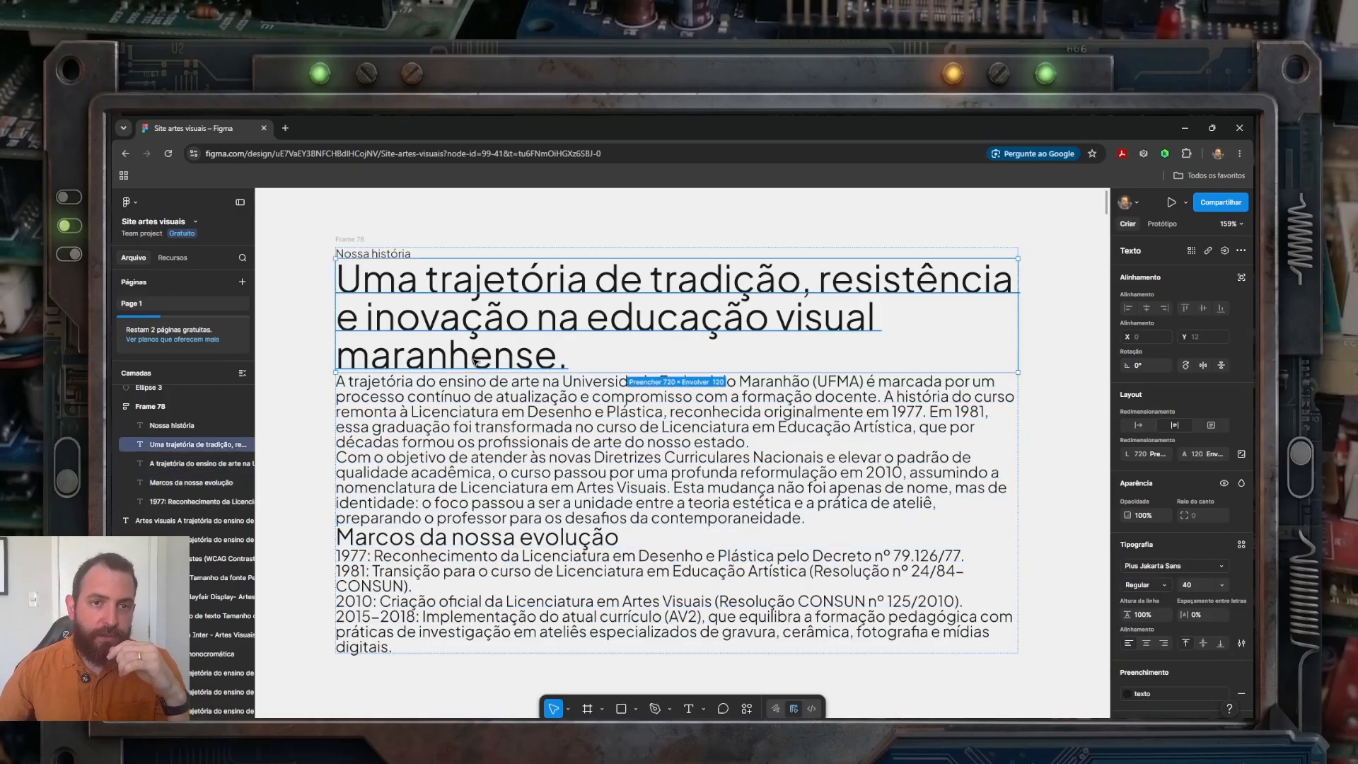
left_click(286, 294)
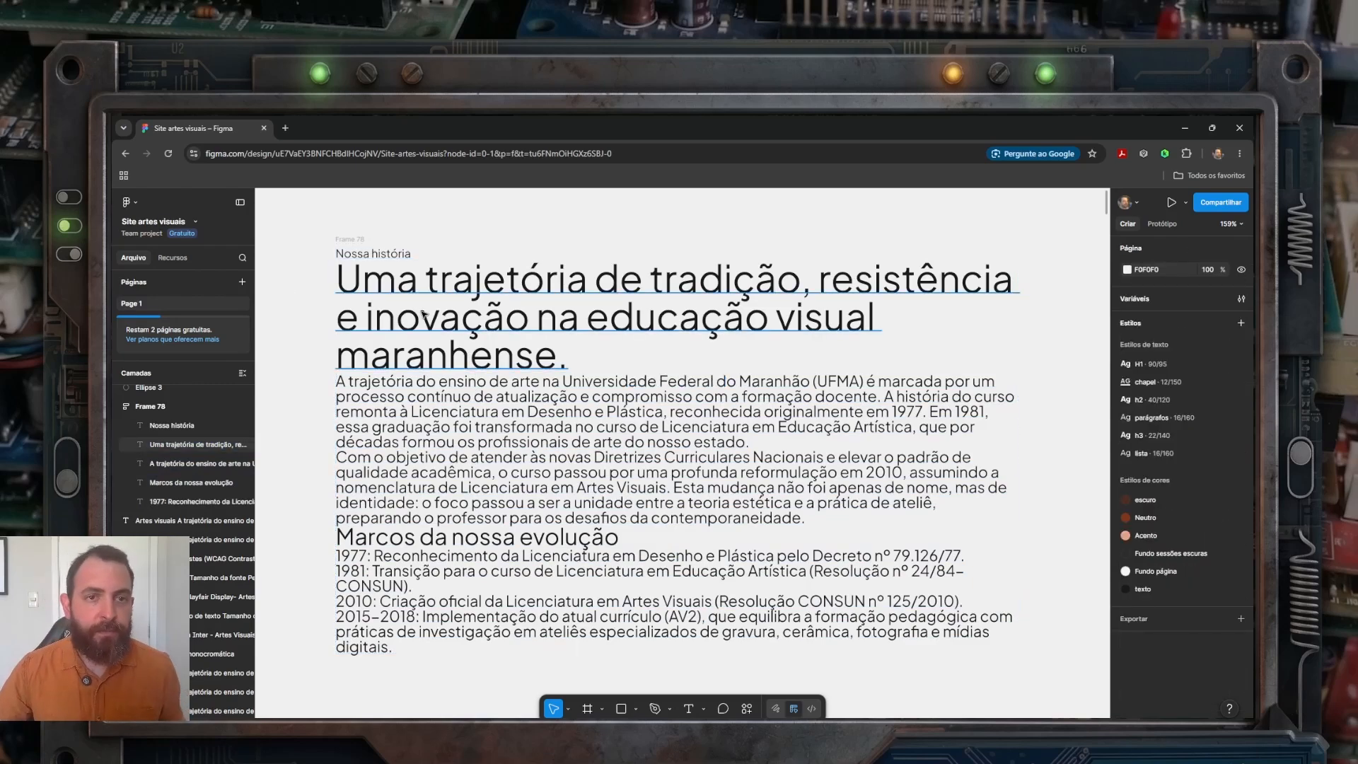
Step: Set the font weight of the "Nossa história" label to SemiBold
left_click(394, 257)
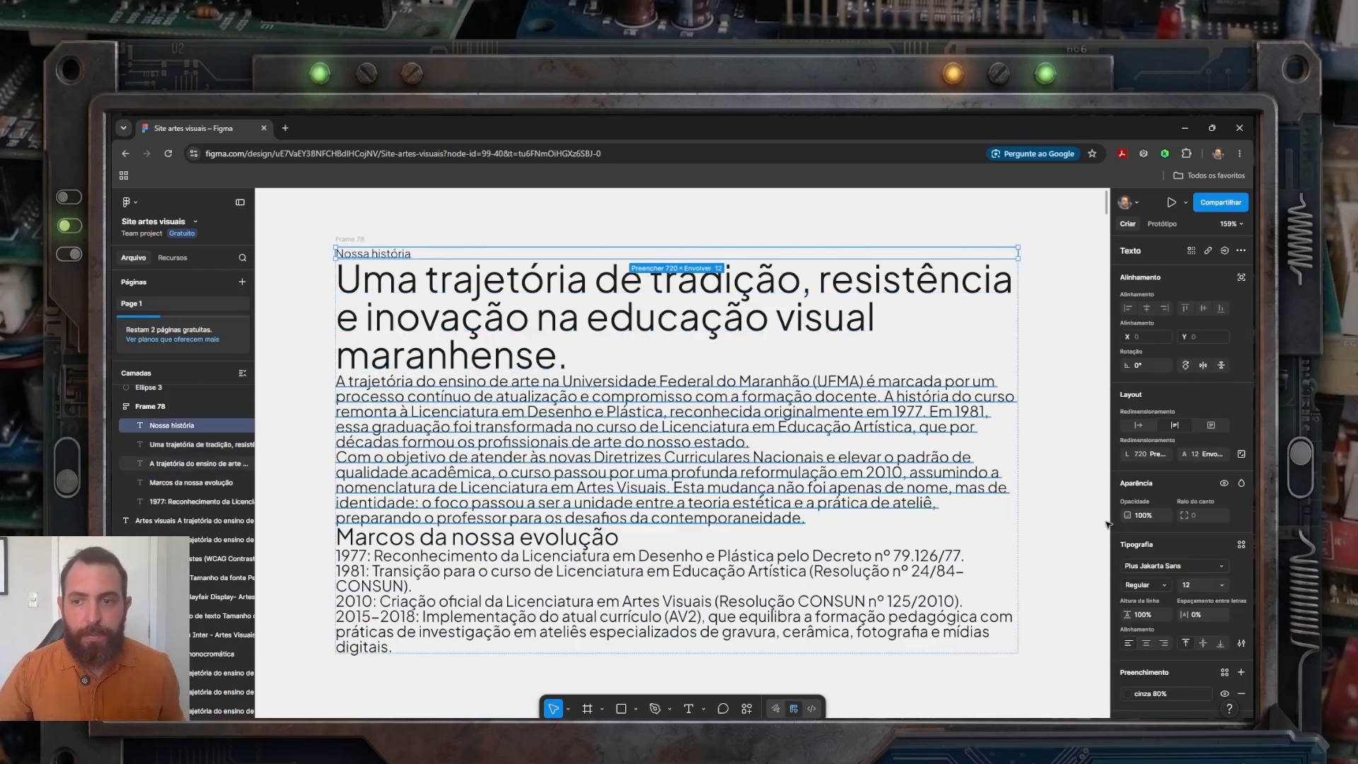
left_click(1167, 586)
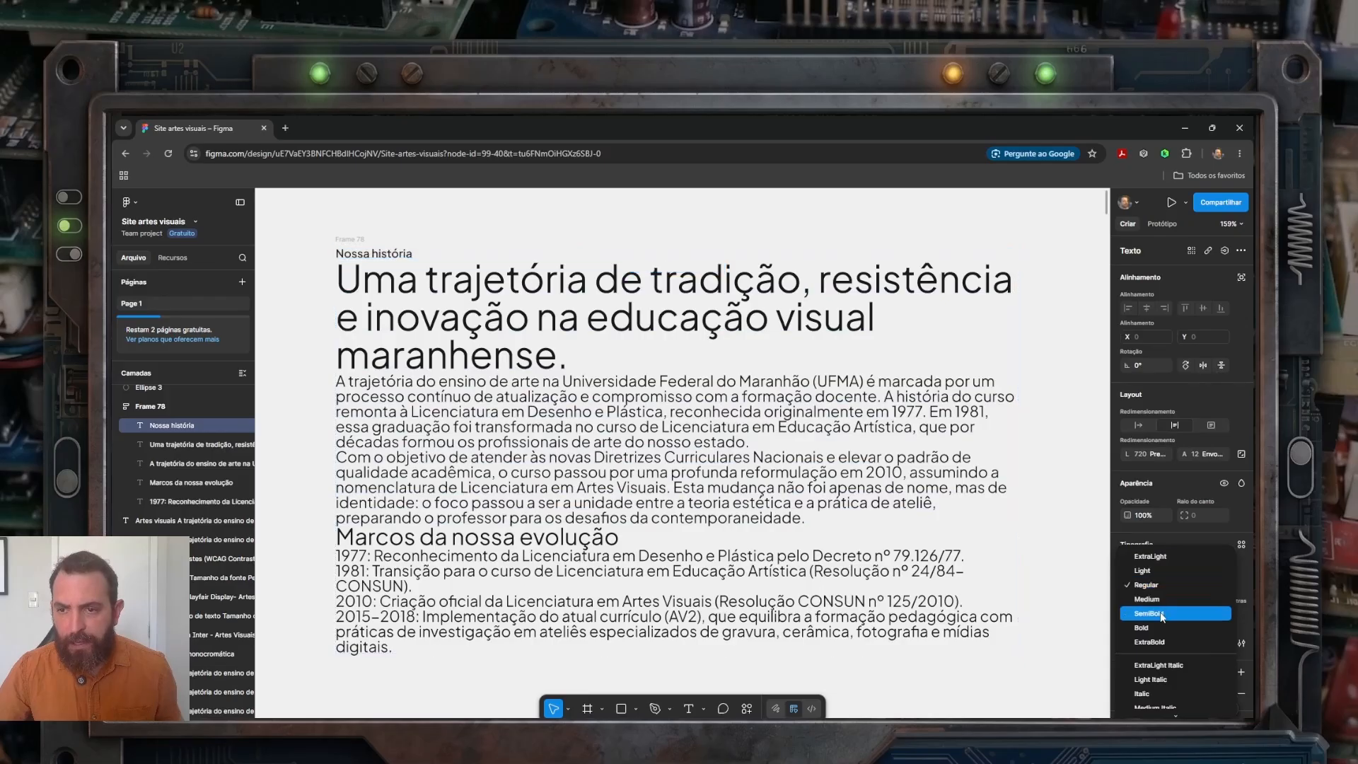
left_click(1161, 614)
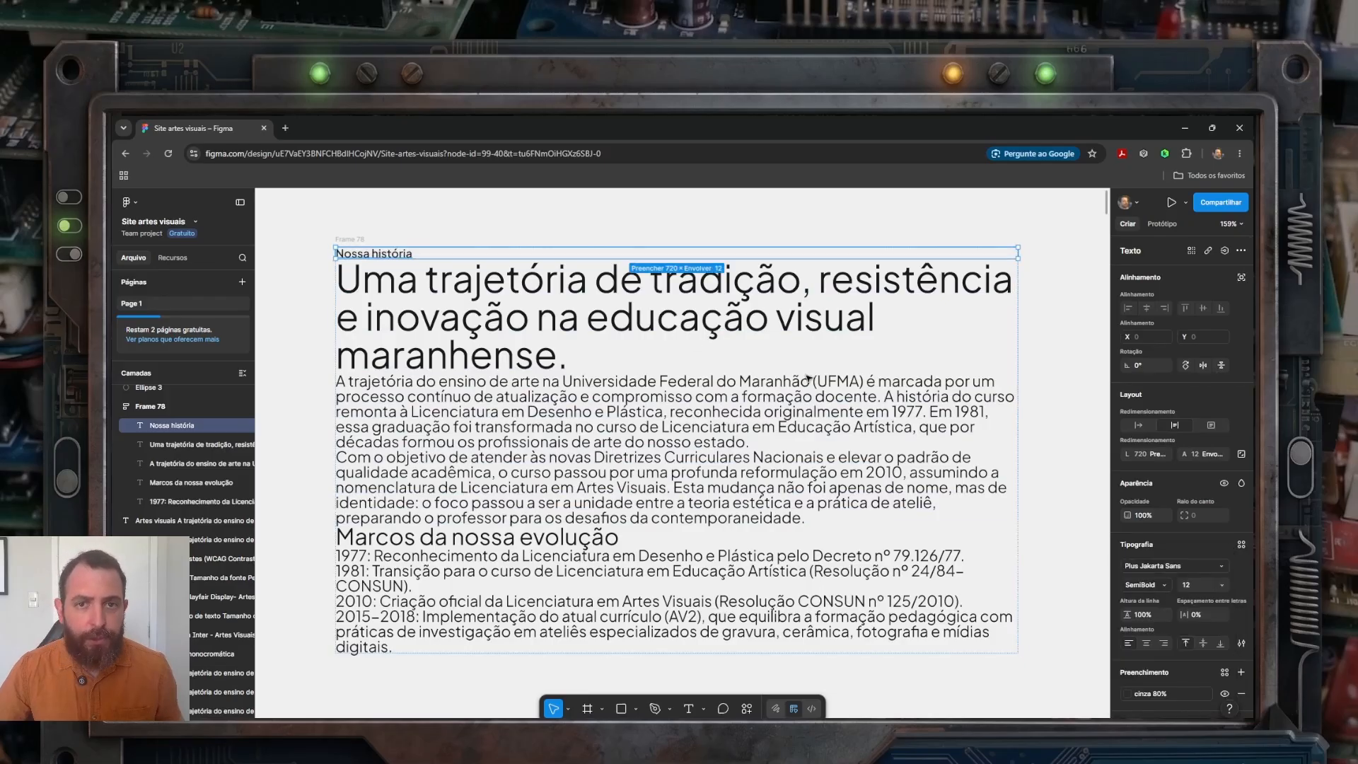
Step: Set the font weight of the "Uma trajetória de tradição..." headline to ExtraBold
left_click(691, 327)
left_click(1164, 585)
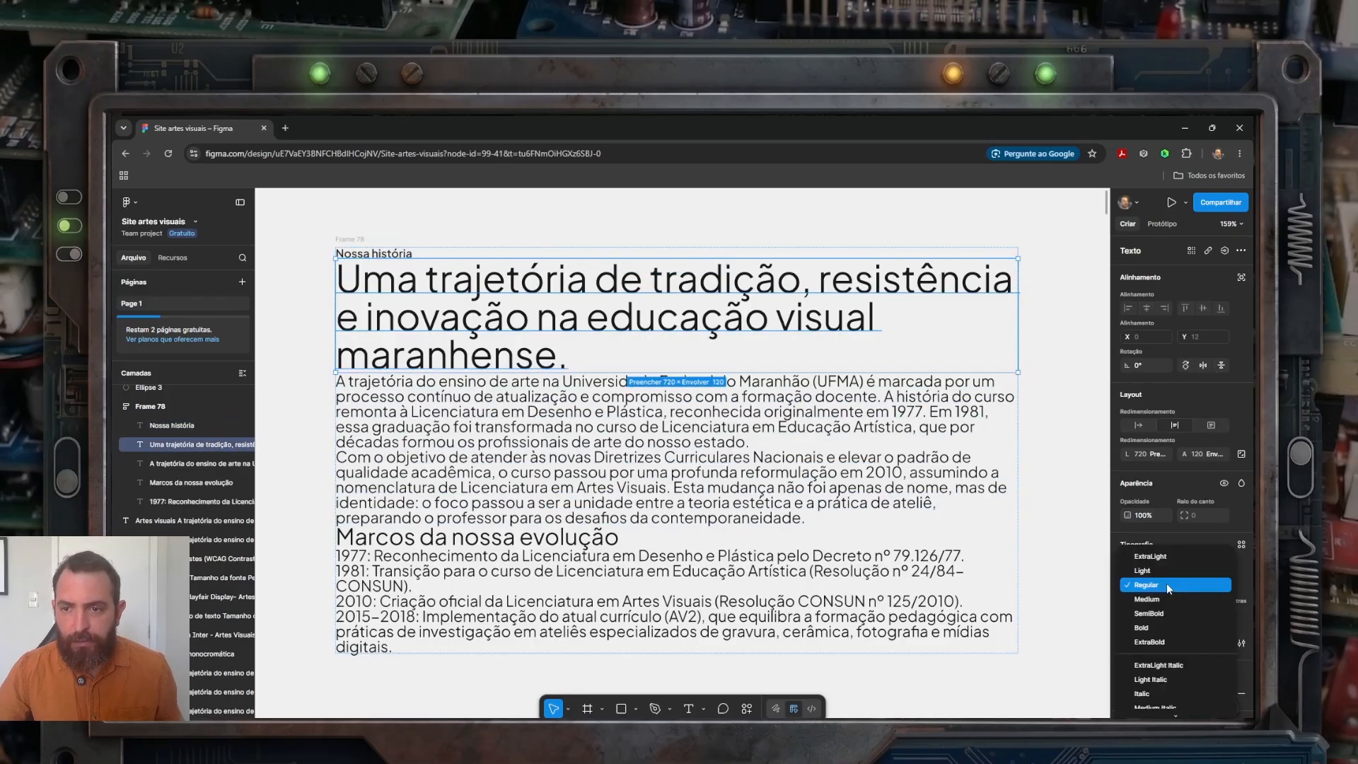
left_click(1160, 641)
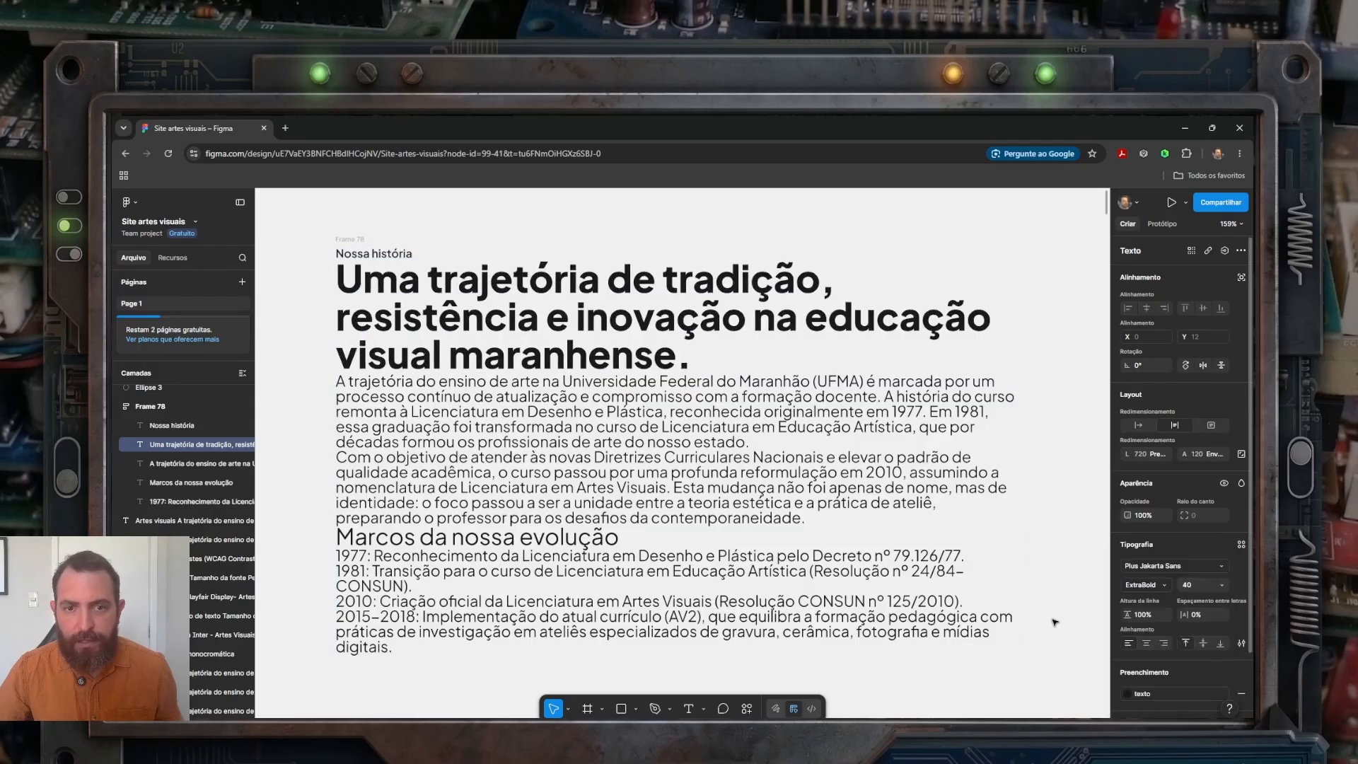
Step: Set the font weight of the "Marcos da nossa evolução" subheading to Bold
left_click(603, 544)
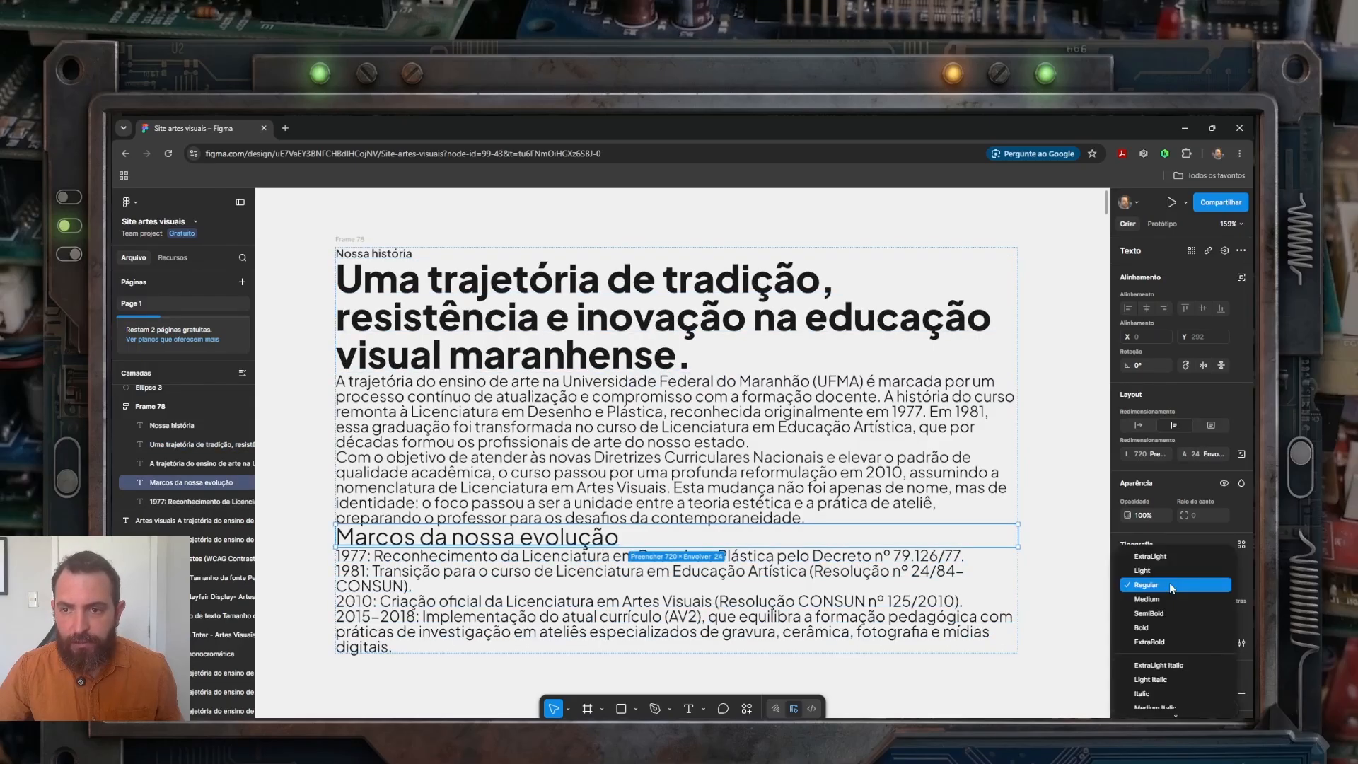
left_click(1169, 584)
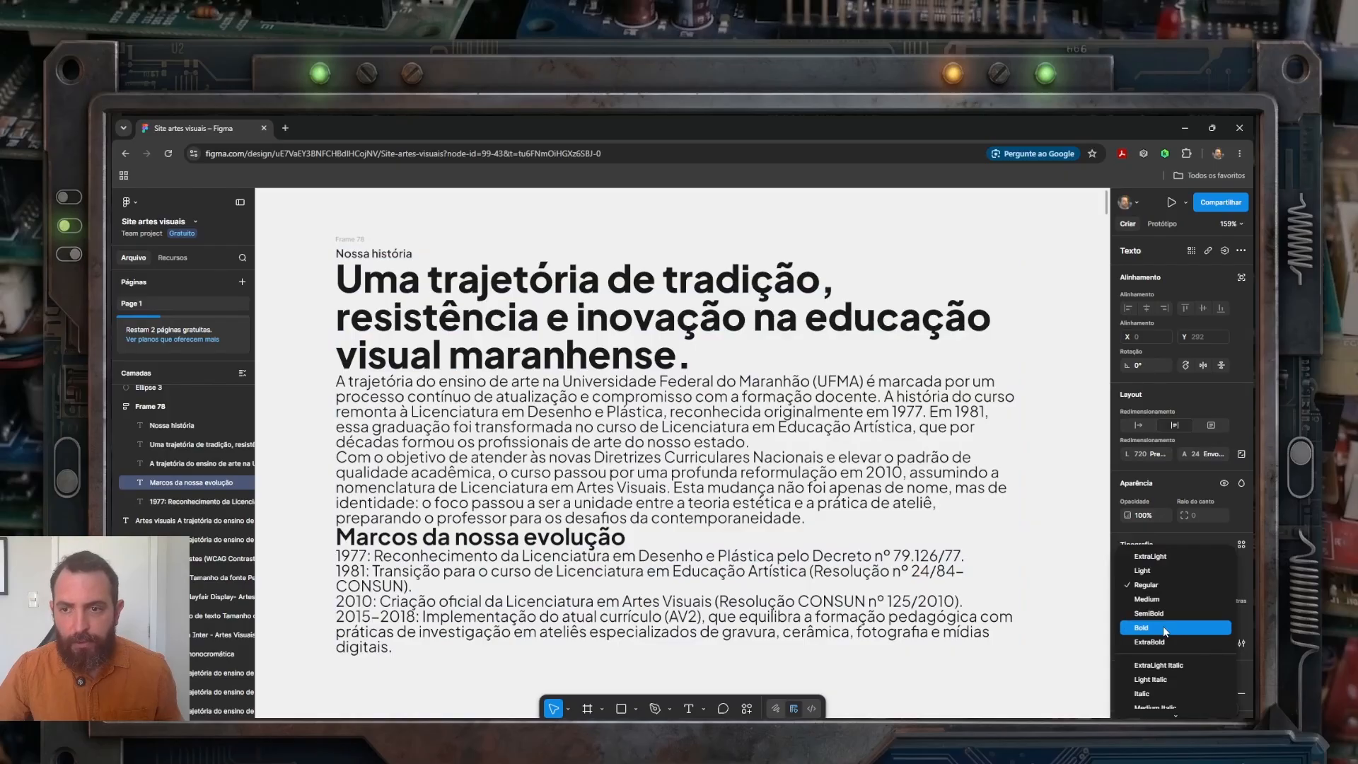
left_click(1163, 626)
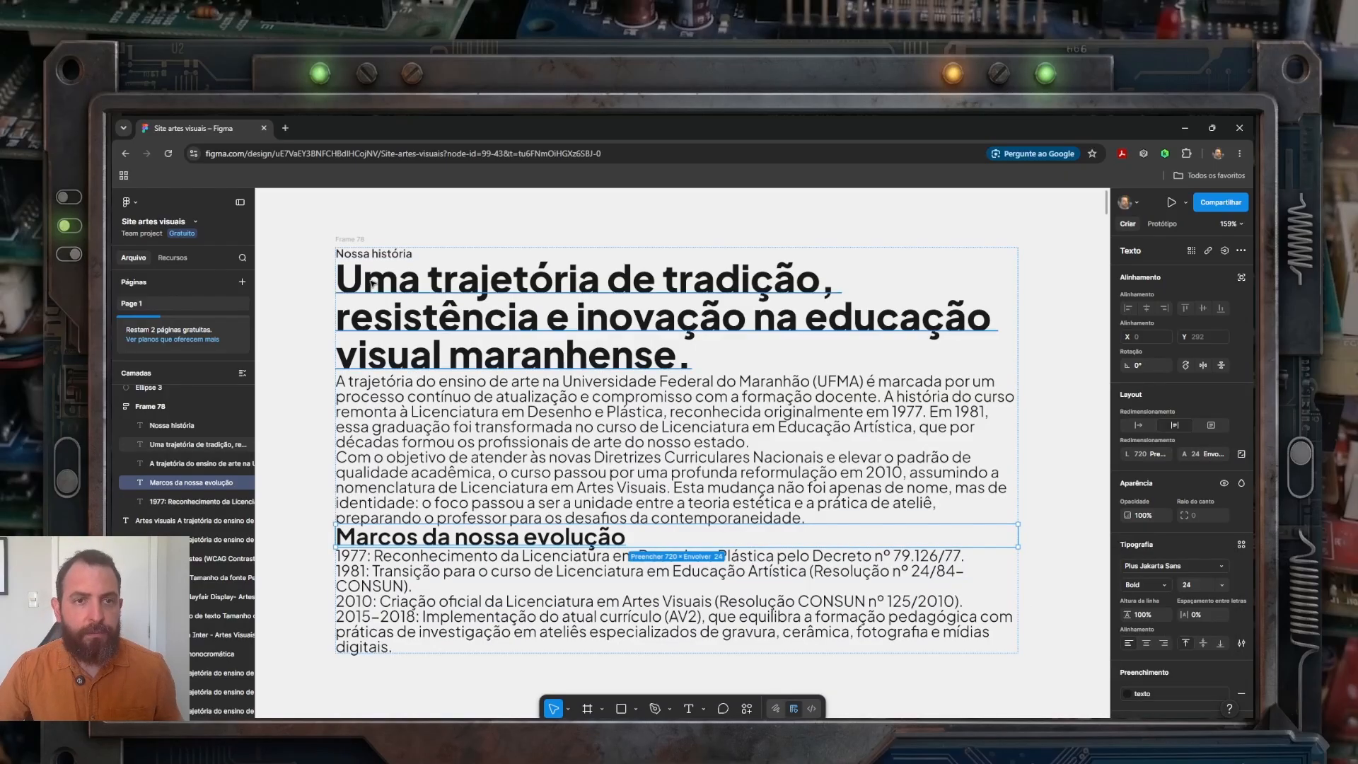
left_click(380, 256)
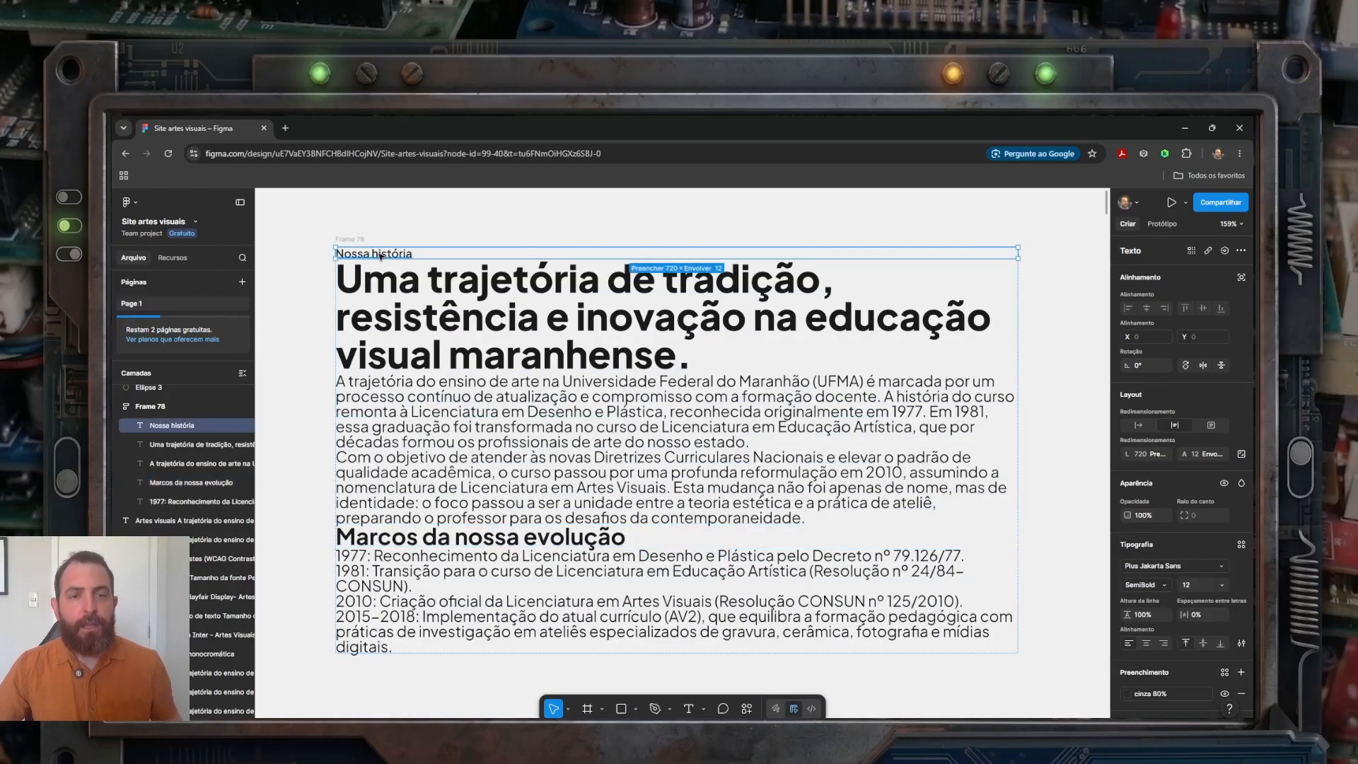
left_click(412, 220)
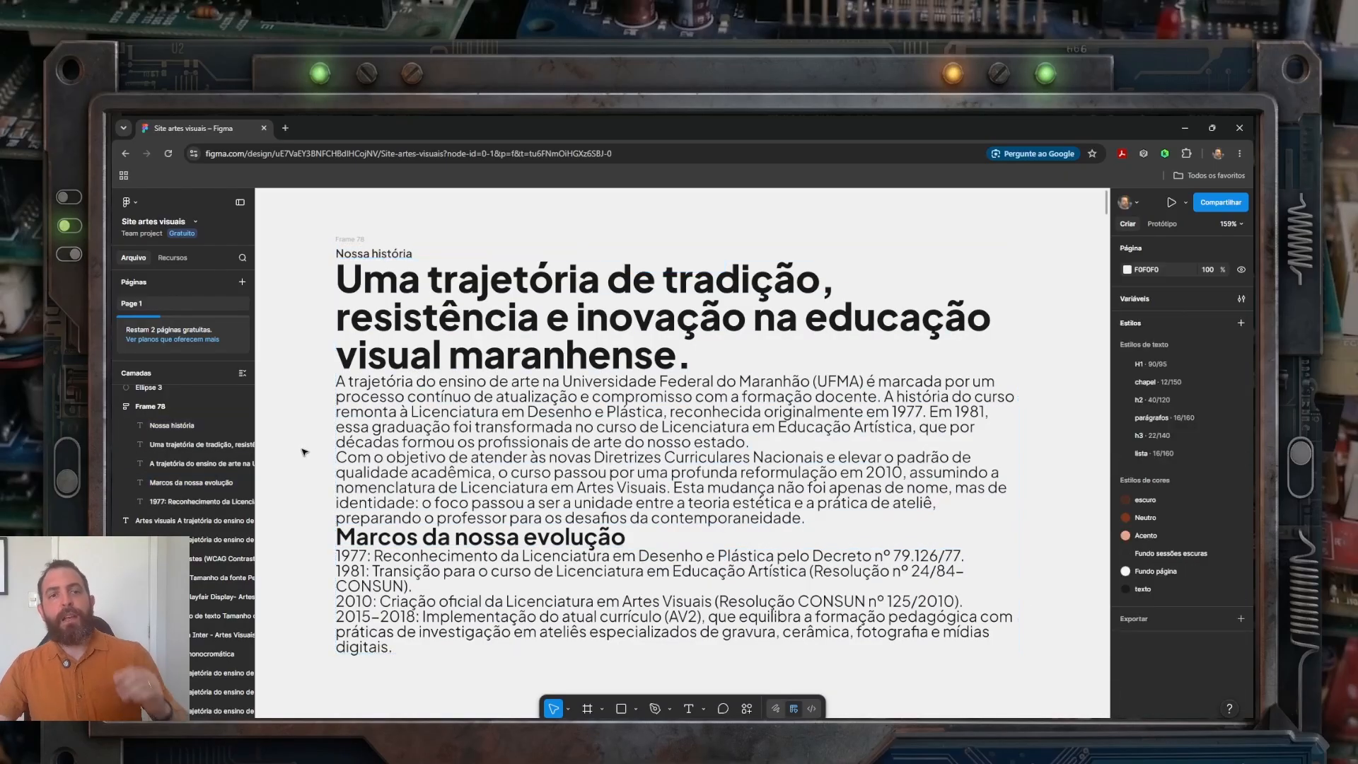
left_click(403, 255)
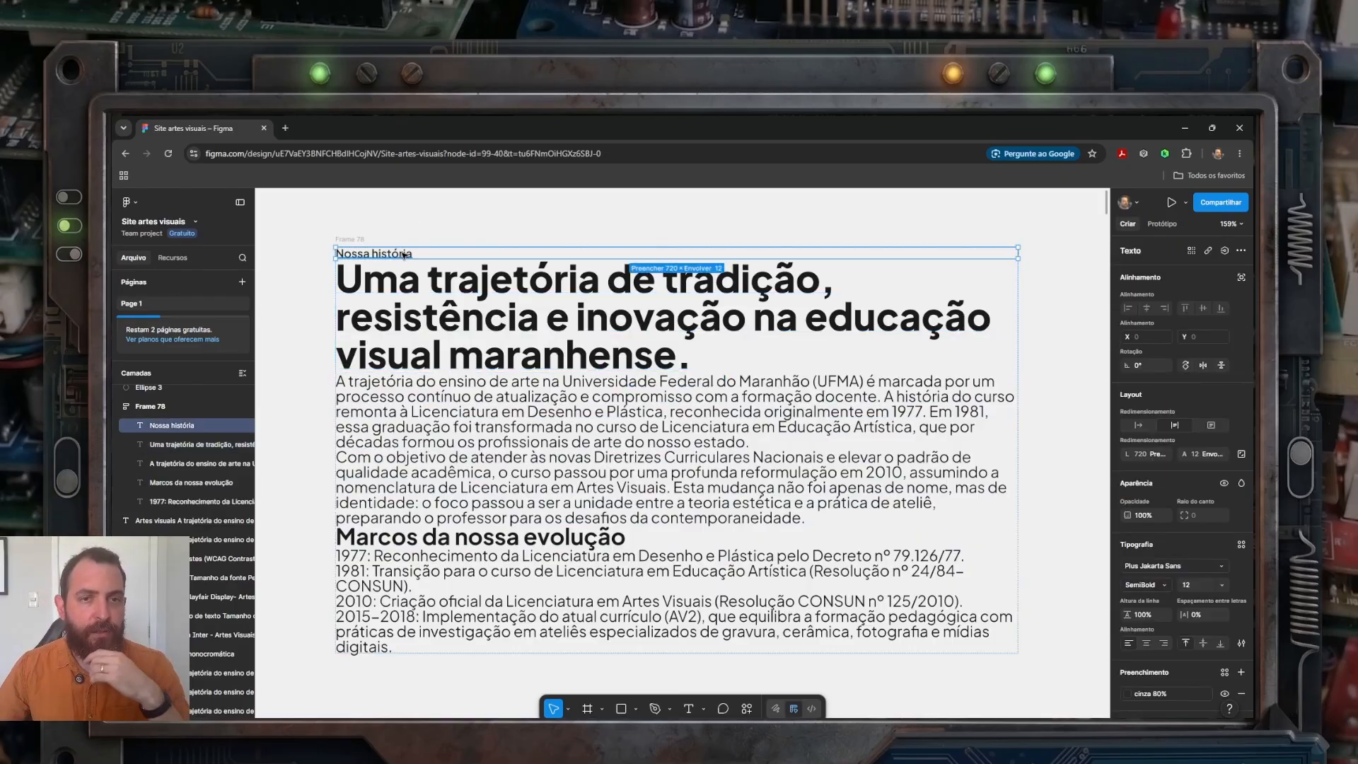
left_click(406, 286)
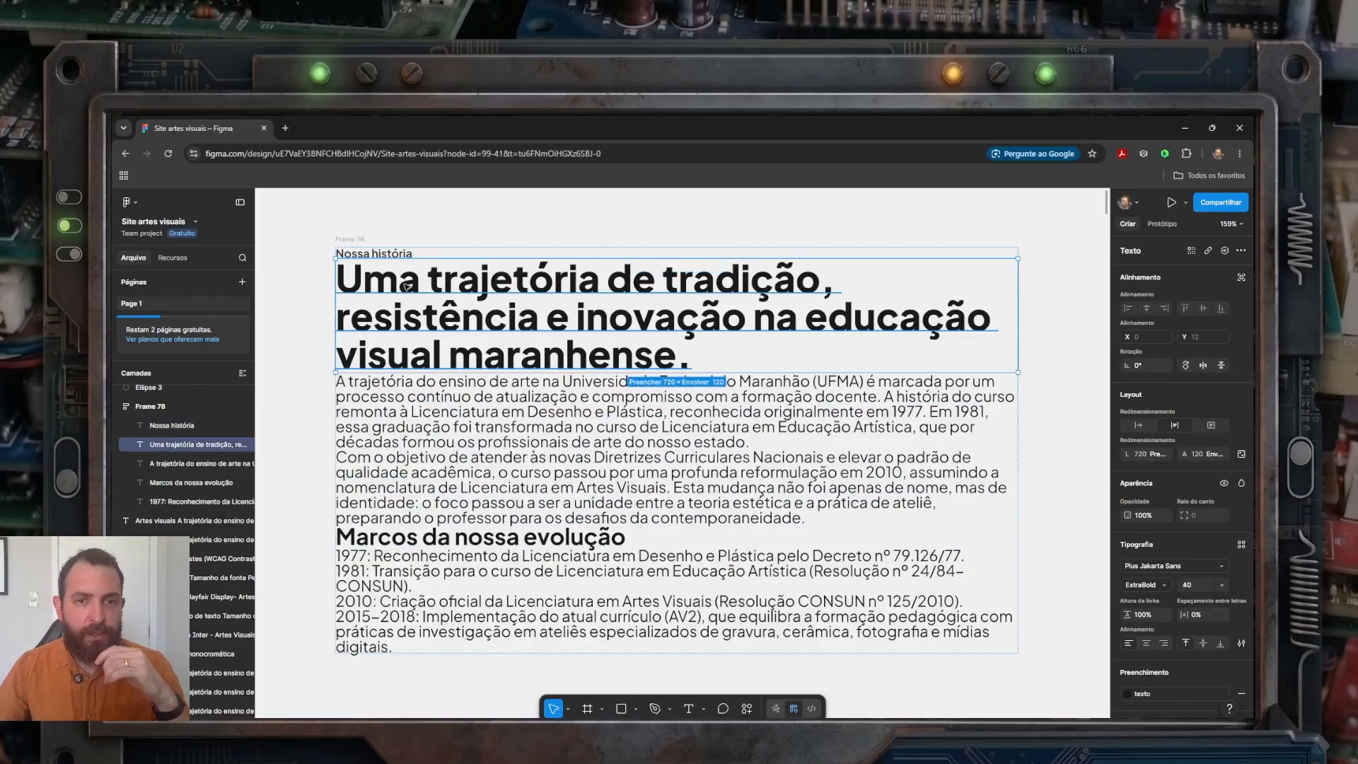
left_click(464, 538)
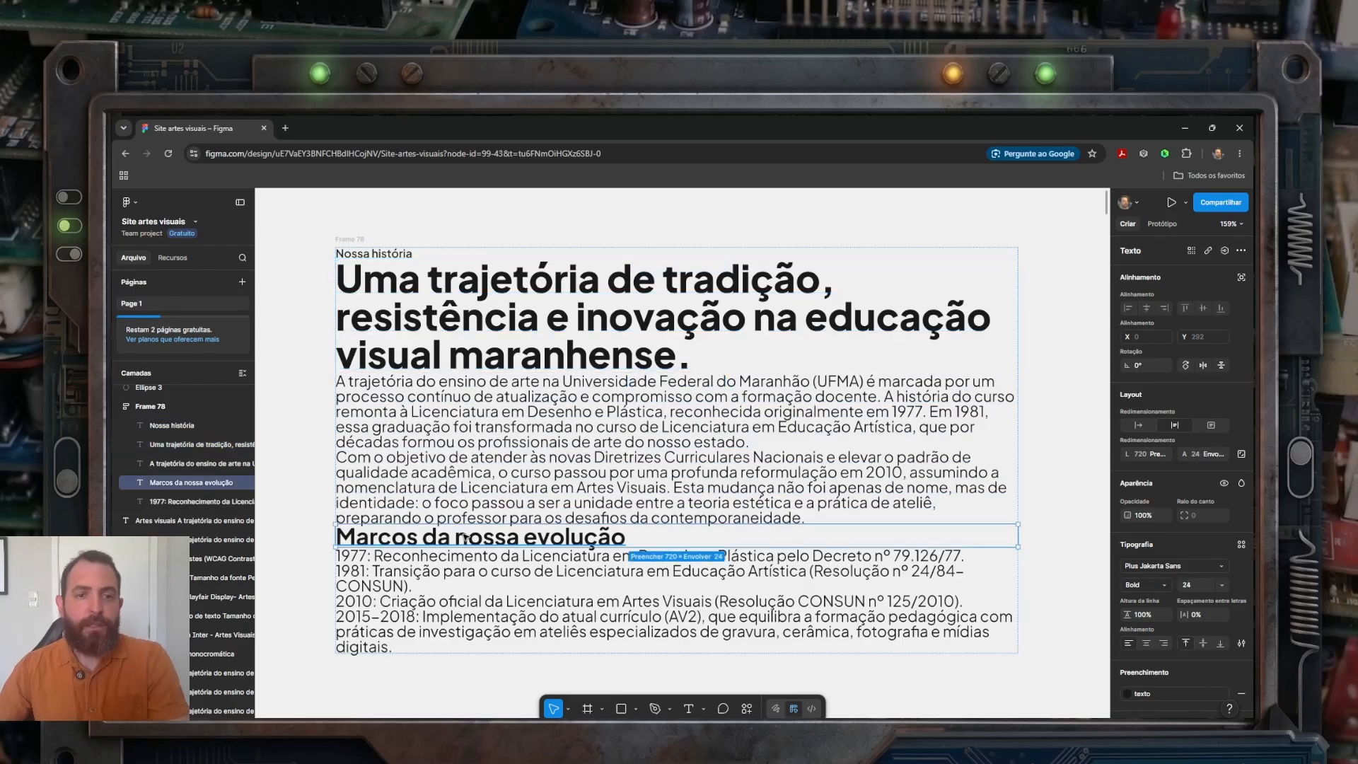
left_click(305, 541)
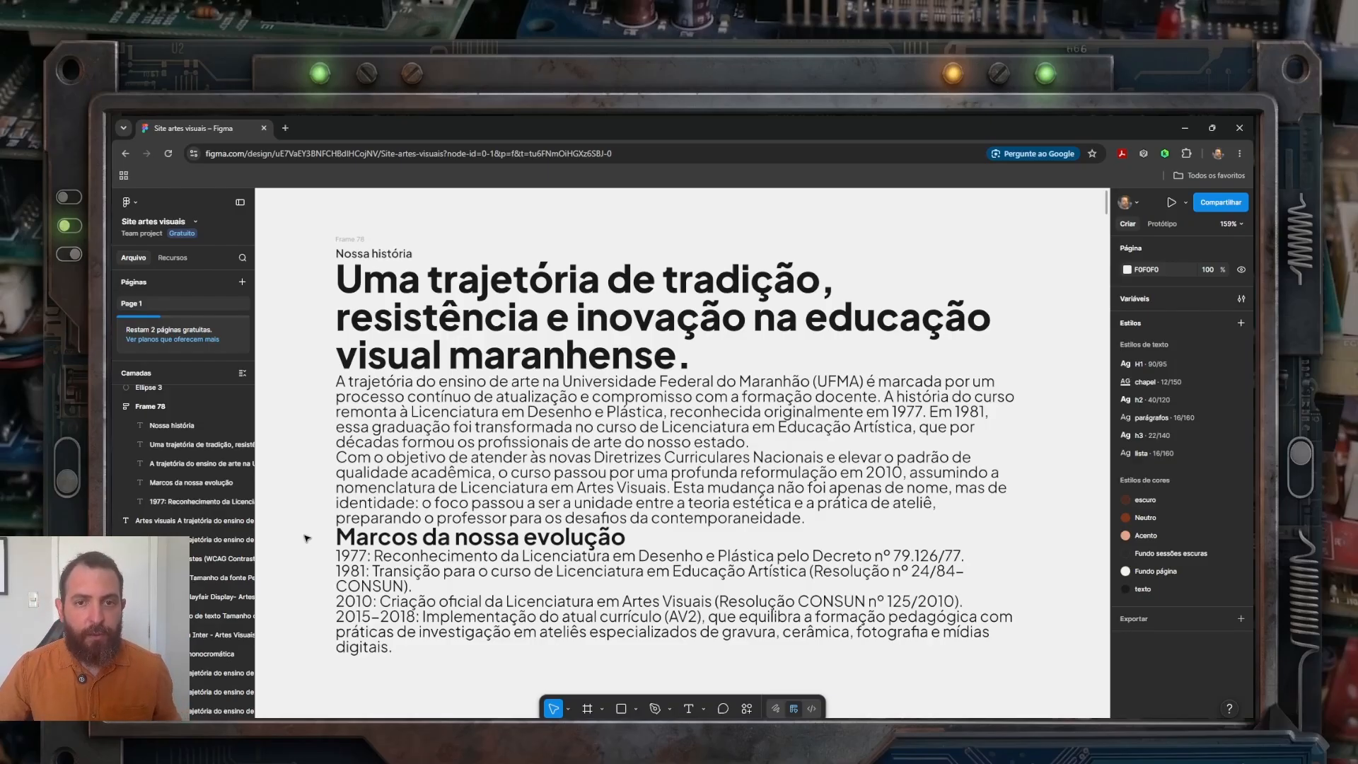
Step: Set the line height of the body paragraphs under the "Uma trajetória de tradição..." headline to 160%
left_click(477, 453)
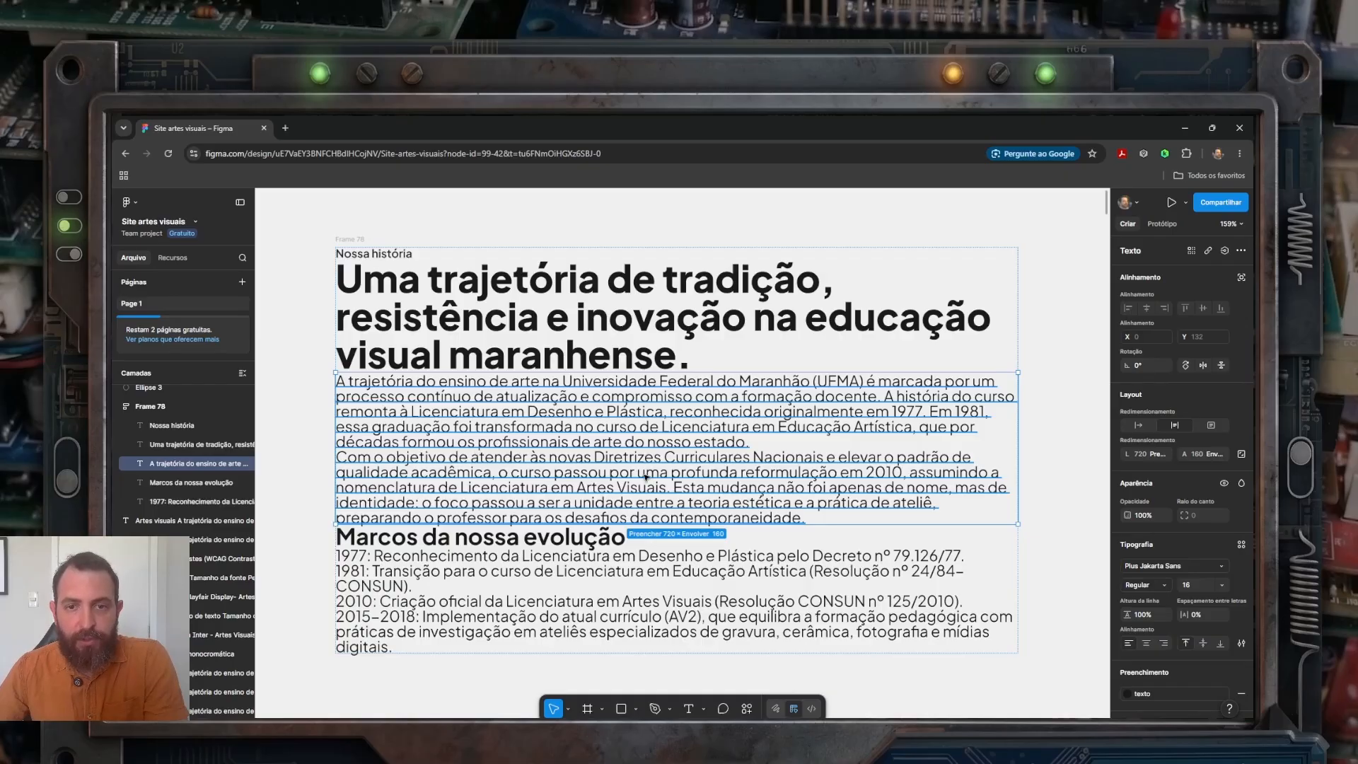
left_click(324, 500)
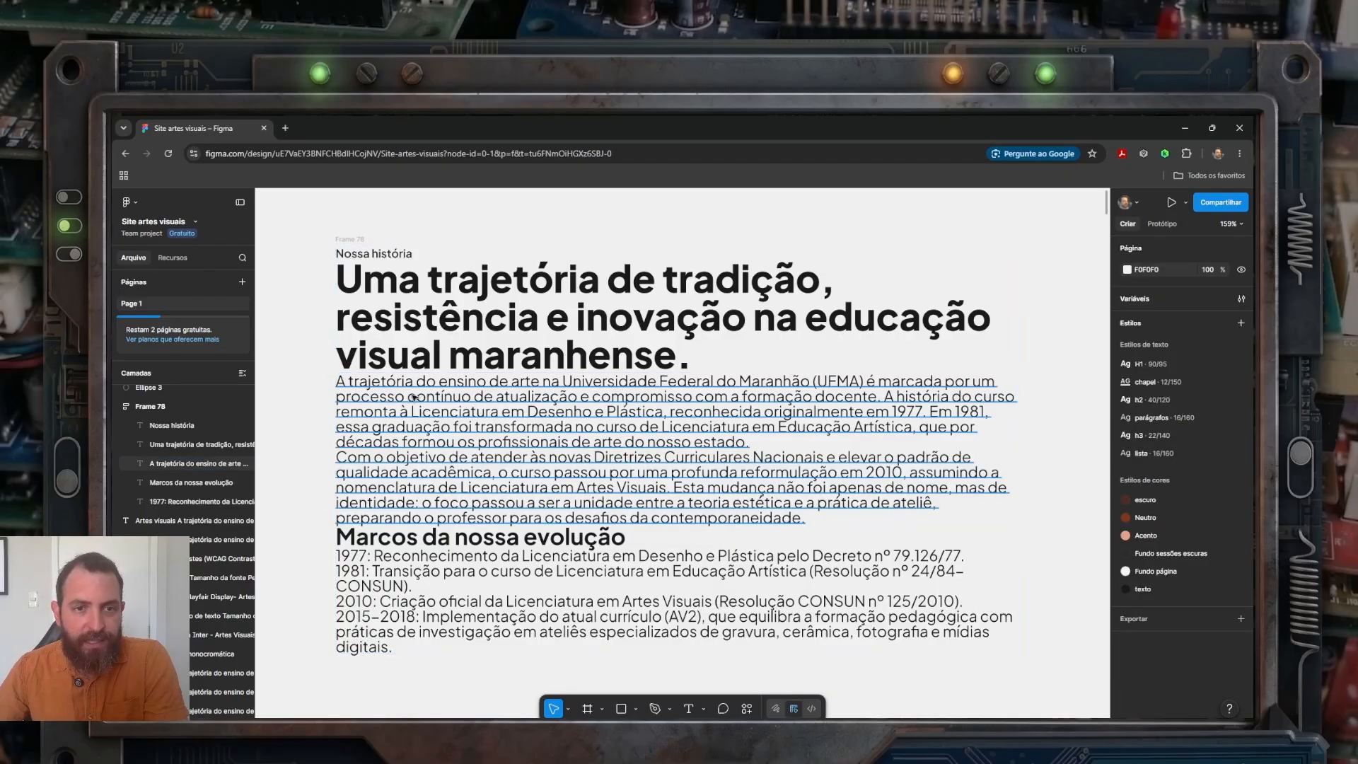
left_click(529, 458)
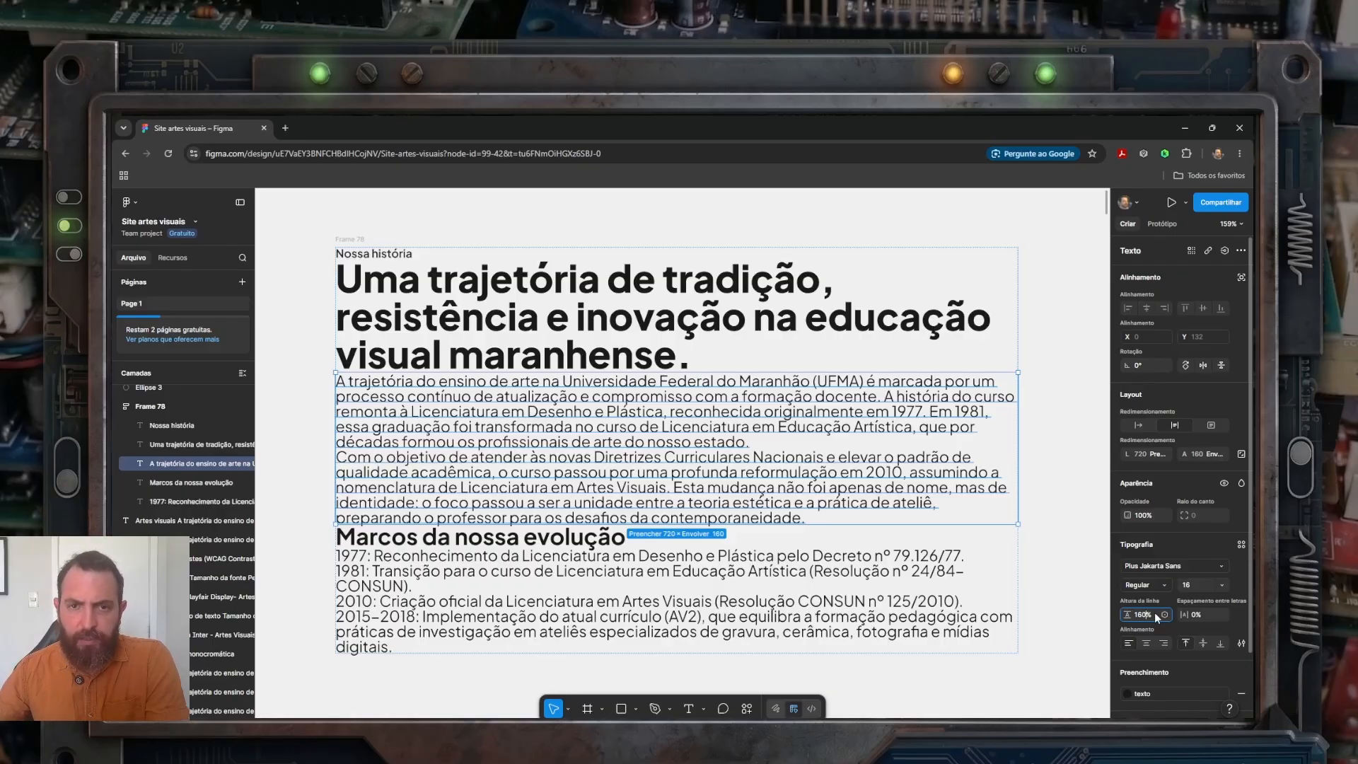
key("Return")
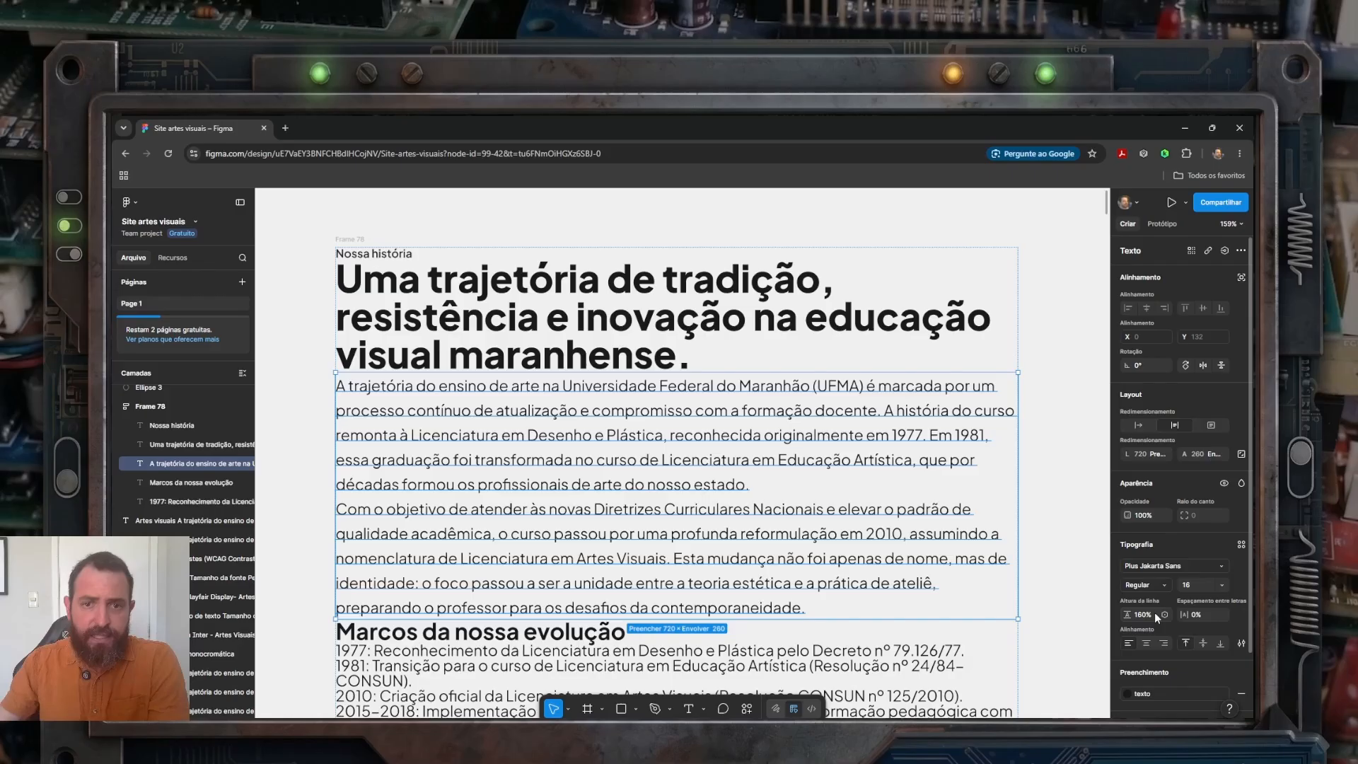
left_click(1059, 599)
Step: Set the line height of the milestones text under "Marcos da nossa evolução" to 160%
scroll(984, 666, "down", 1)
left_click(984, 665)
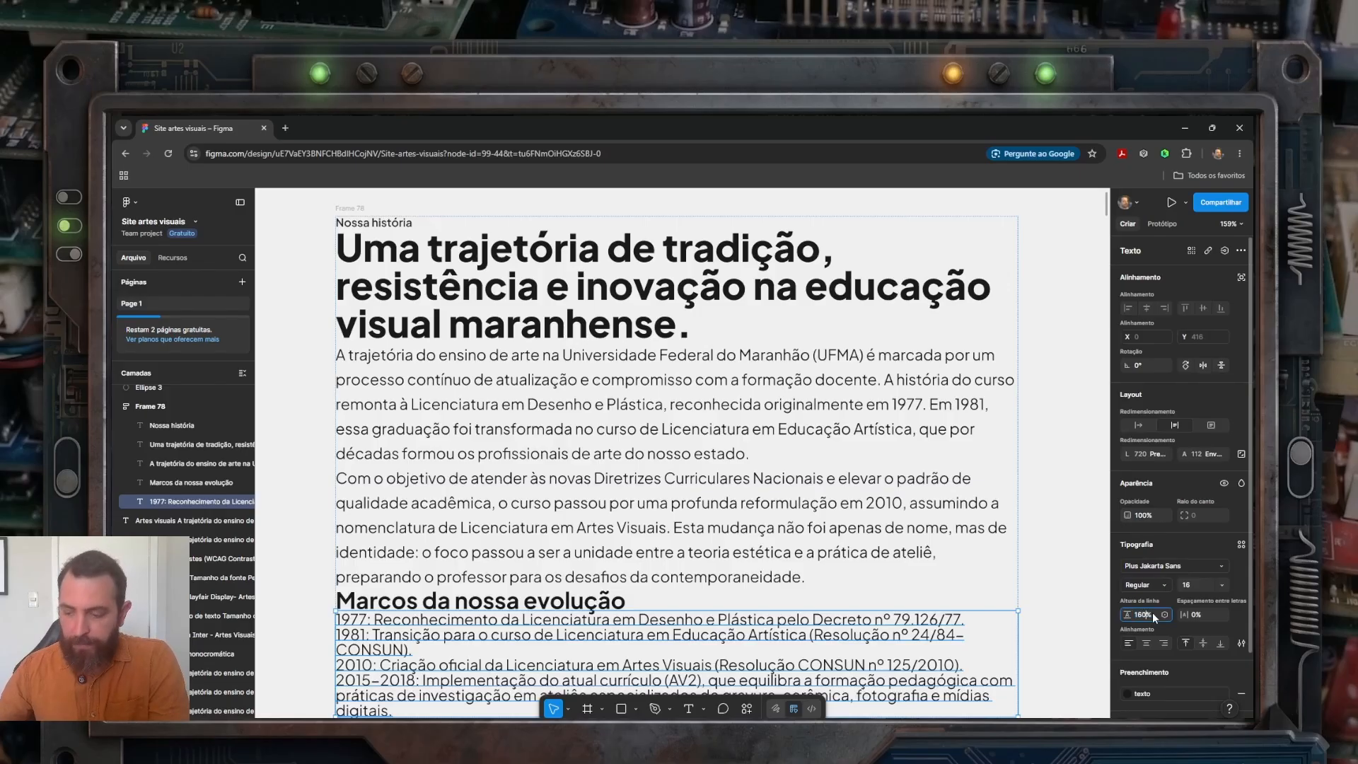
left_click(1152, 613)
type("160%")
key("Return")
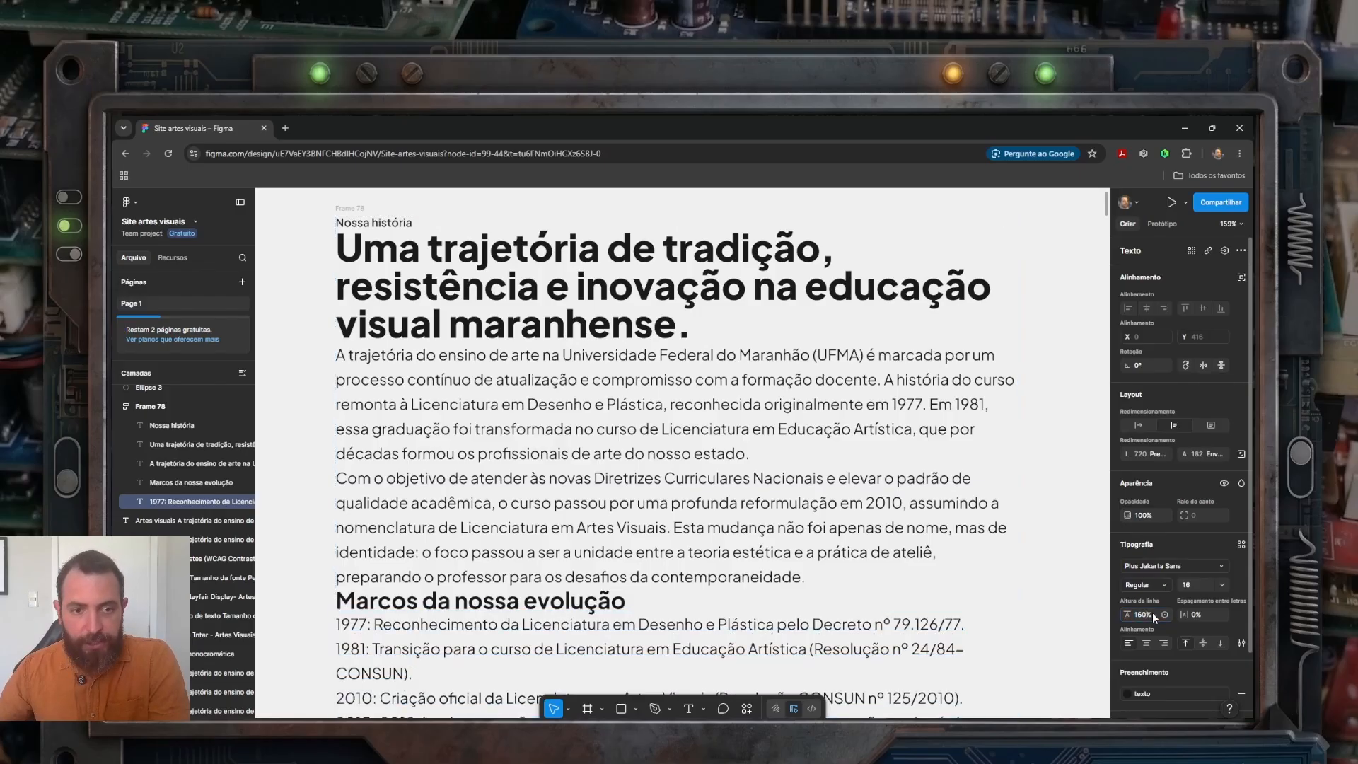
left_click(1048, 635)
Step: Set the line height of the "Marcos da nossa evolução" subheading to 140% and of the "Uma trajetória de tradição..." headline to 120%
scroll(529, 582, "down", 1)
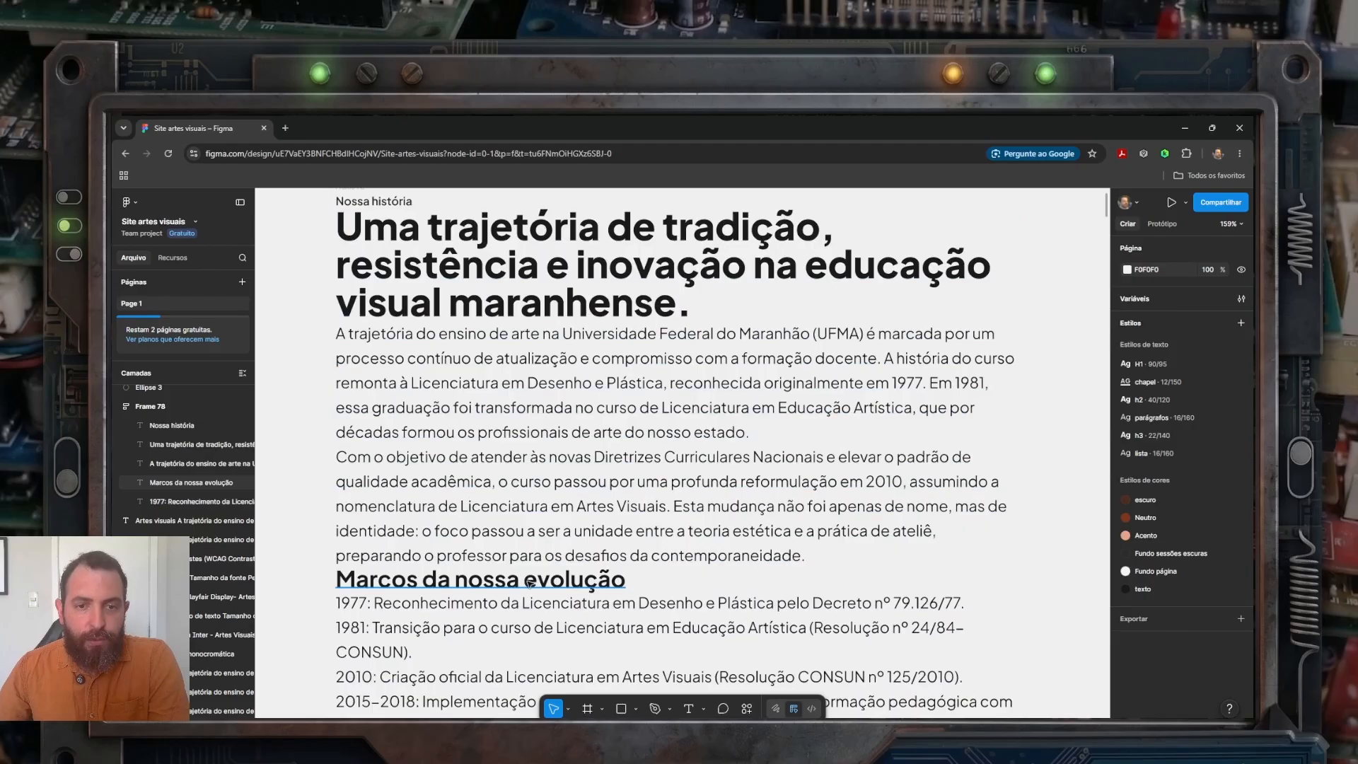
left_click(529, 582)
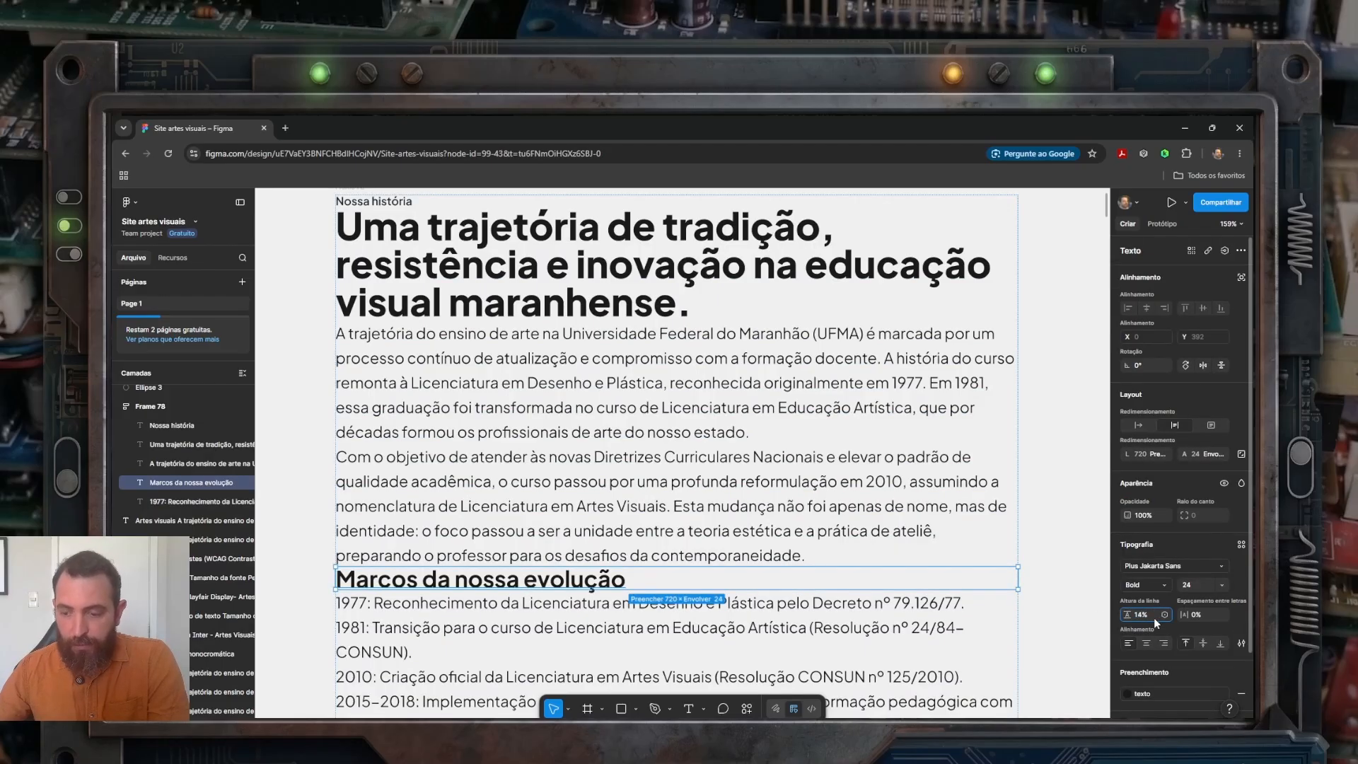
key("Return")
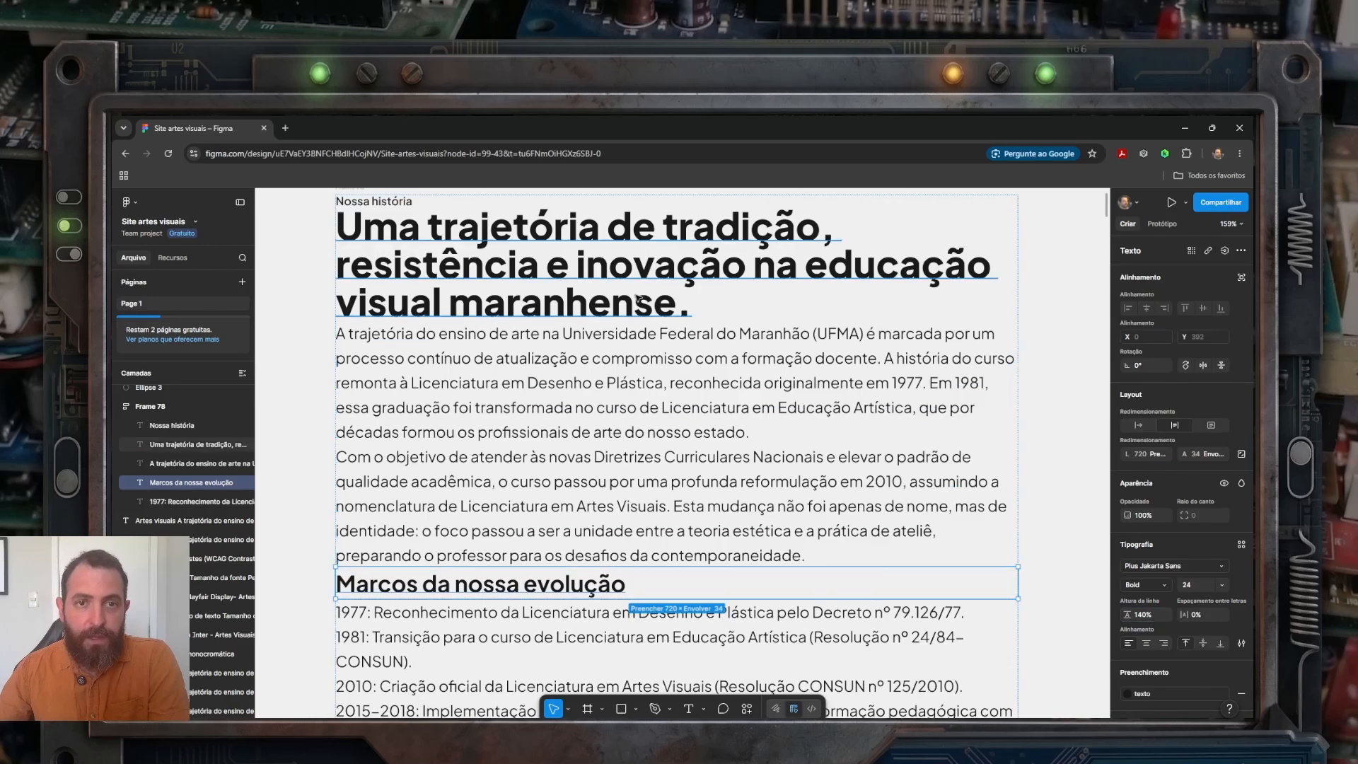
left_click(623, 283)
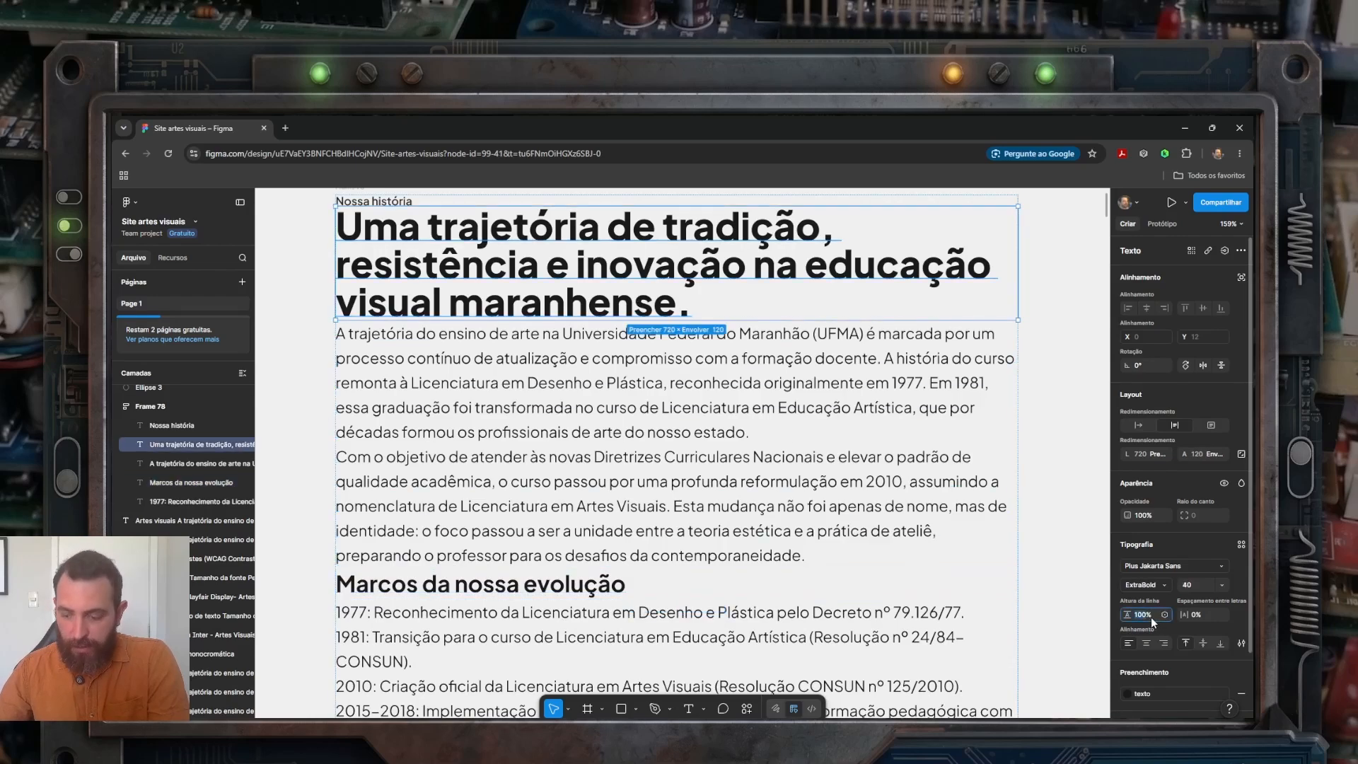
key("Return")
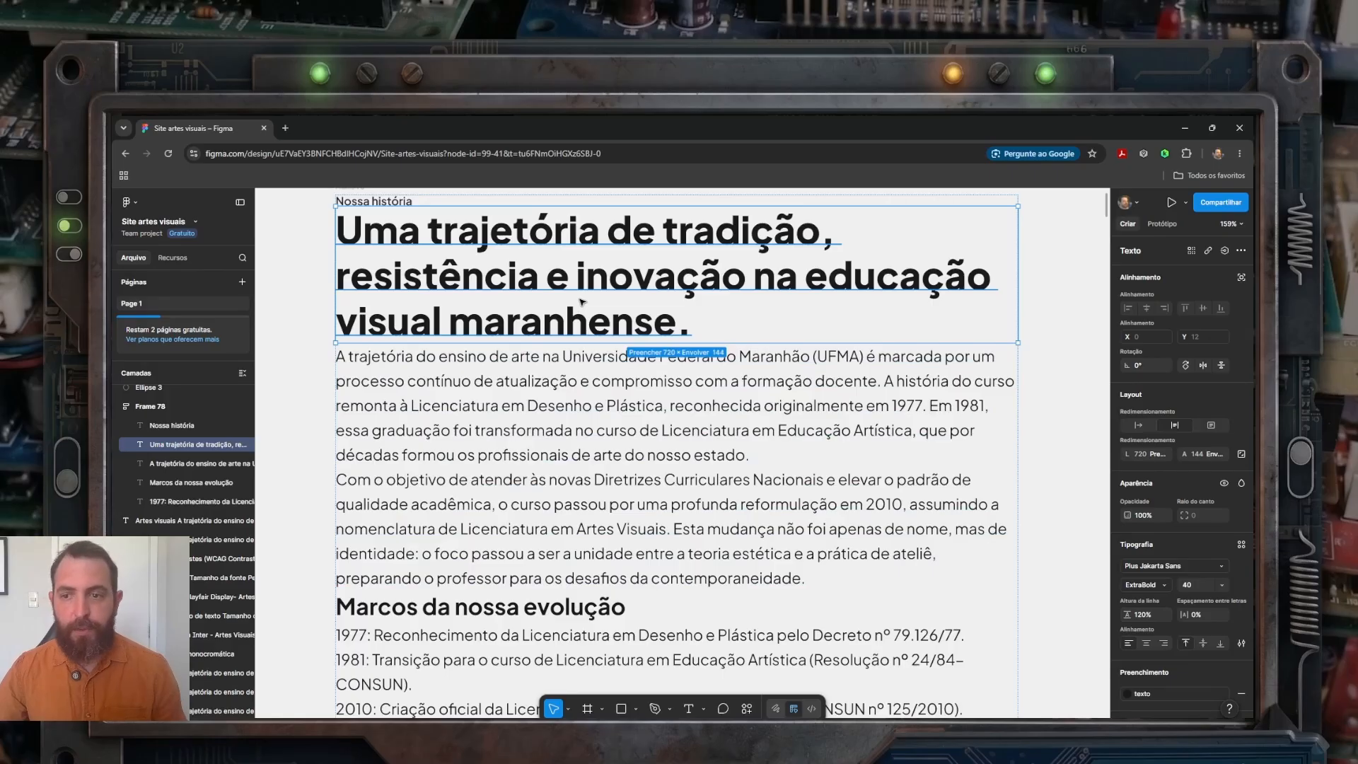
left_click(321, 327)
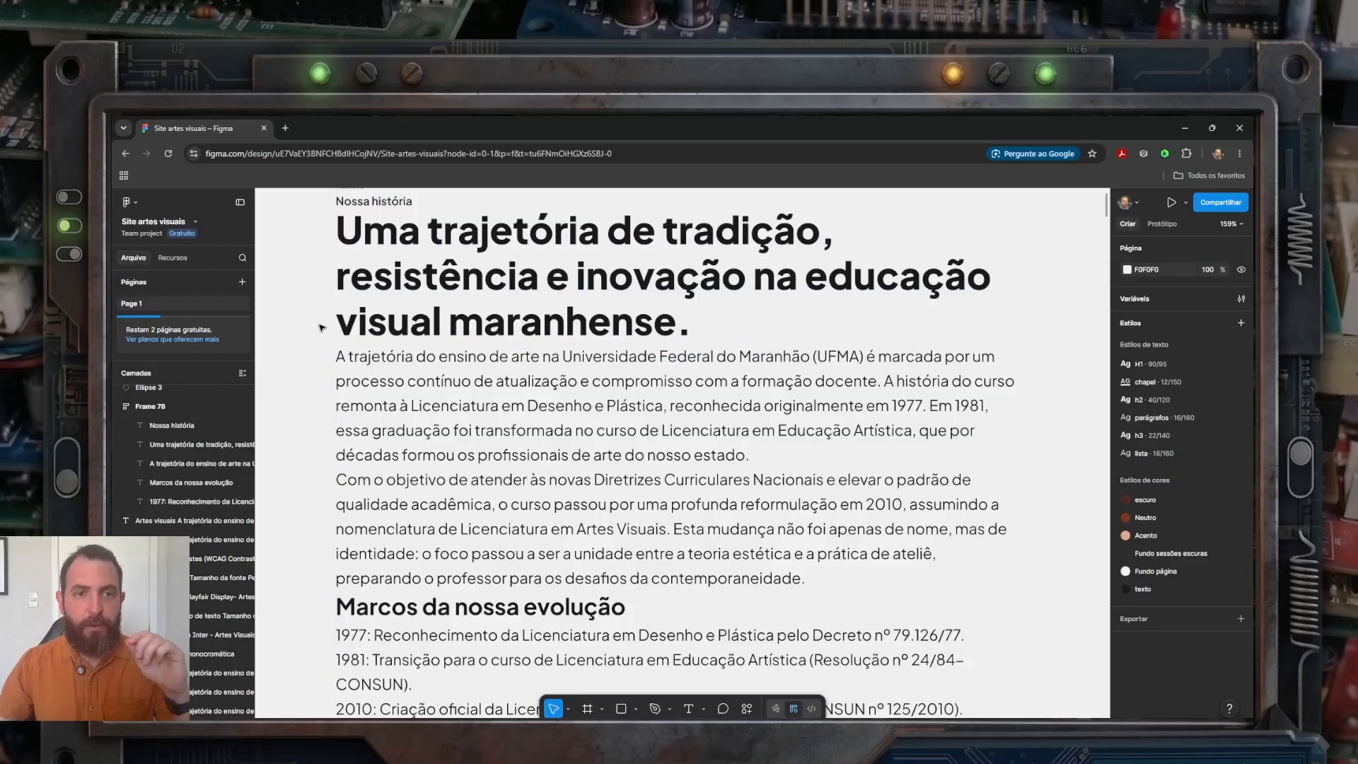
Step: Format the milestones text under "Marcos da nossa evolução" as a bulleted list
scroll(458, 352, "down", 3)
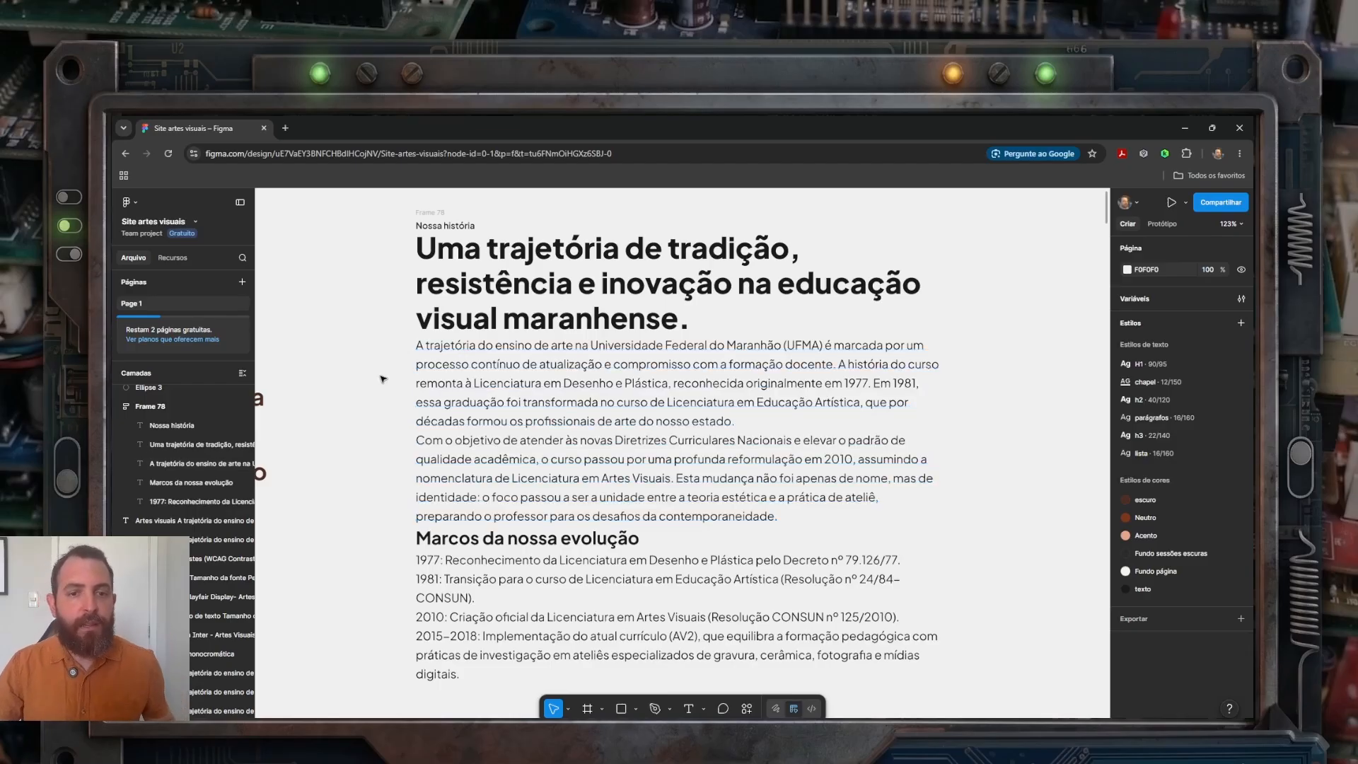
left_click(479, 567)
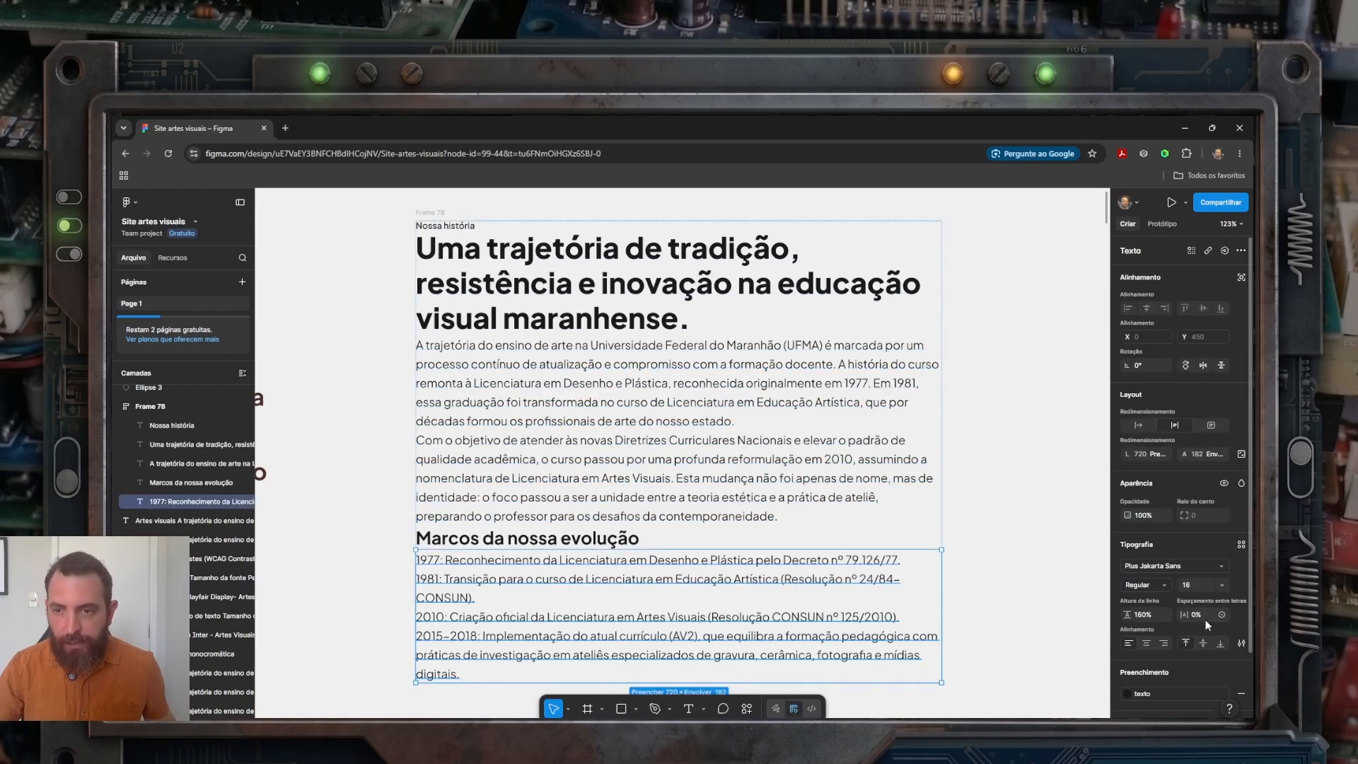
left_click(1240, 644)
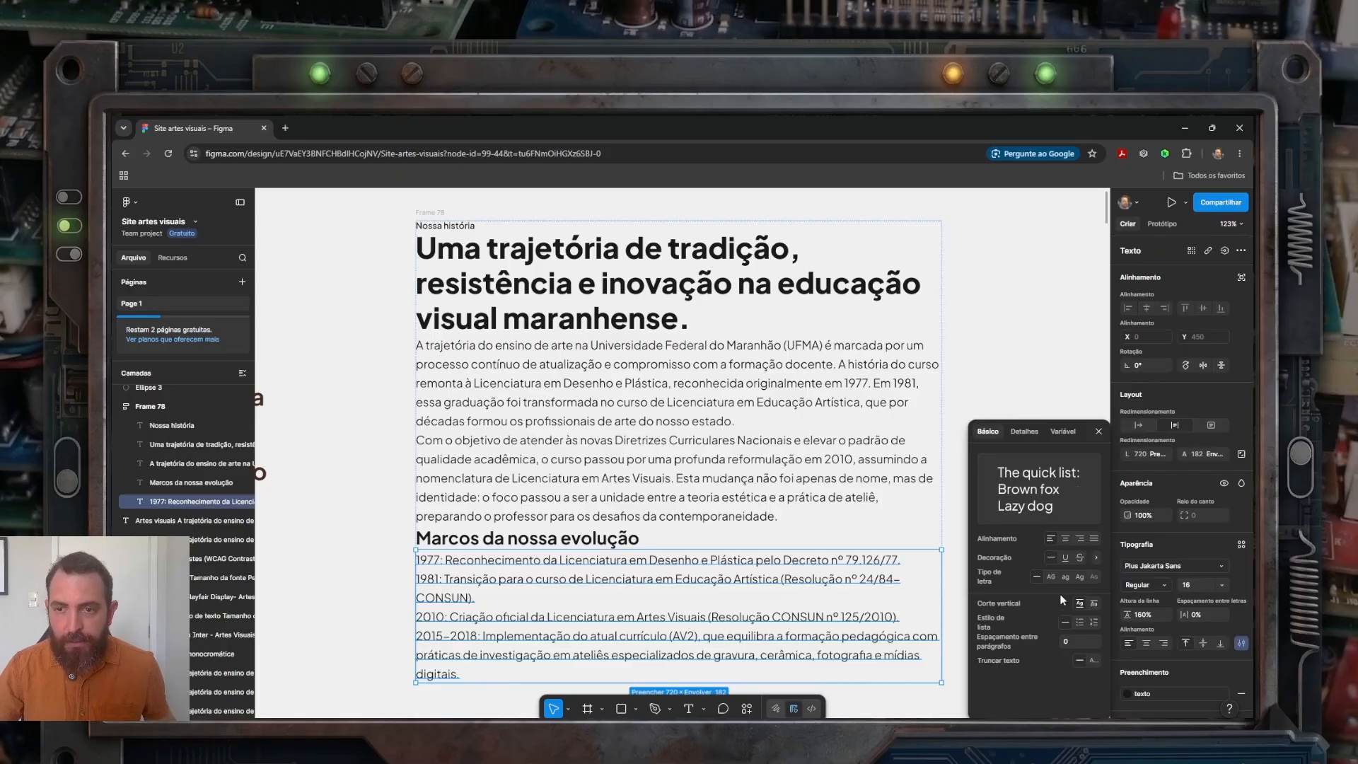
left_click(1080, 623)
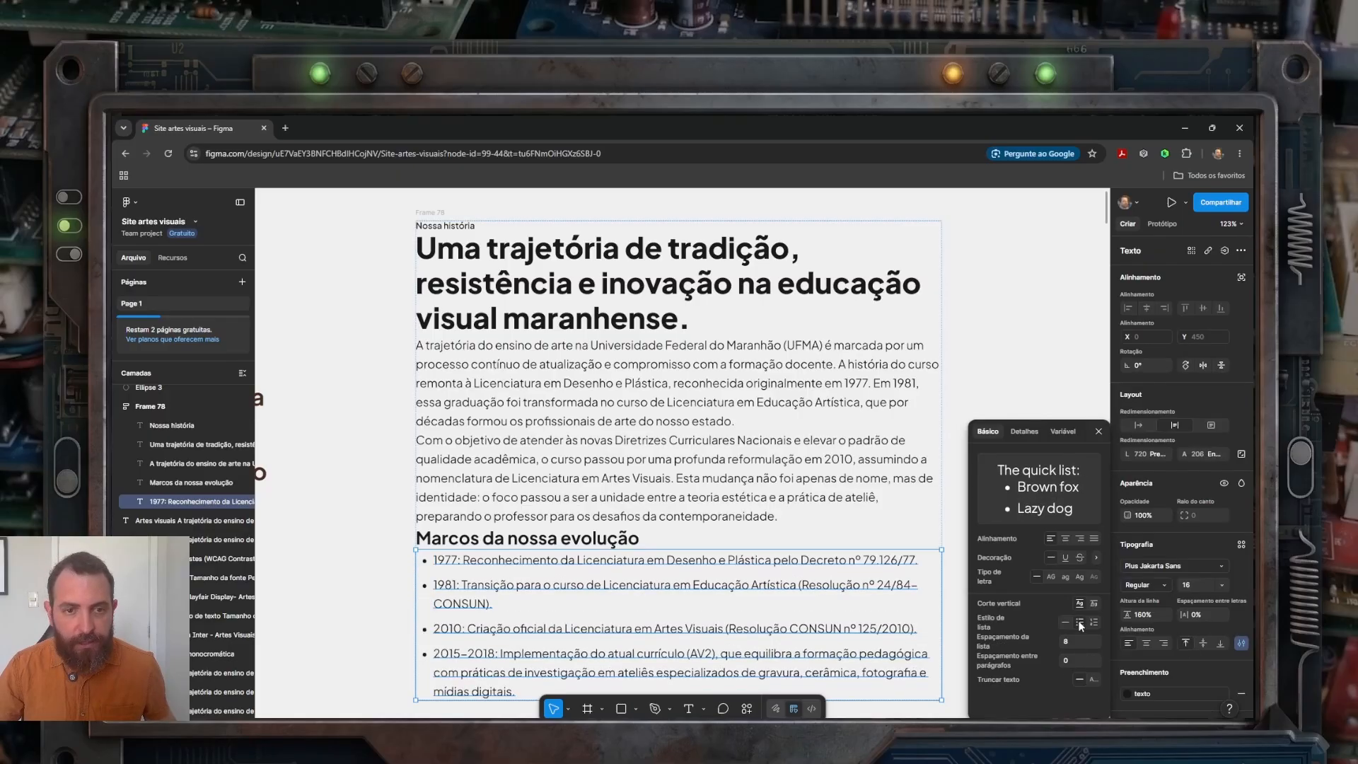
left_click(358, 586)
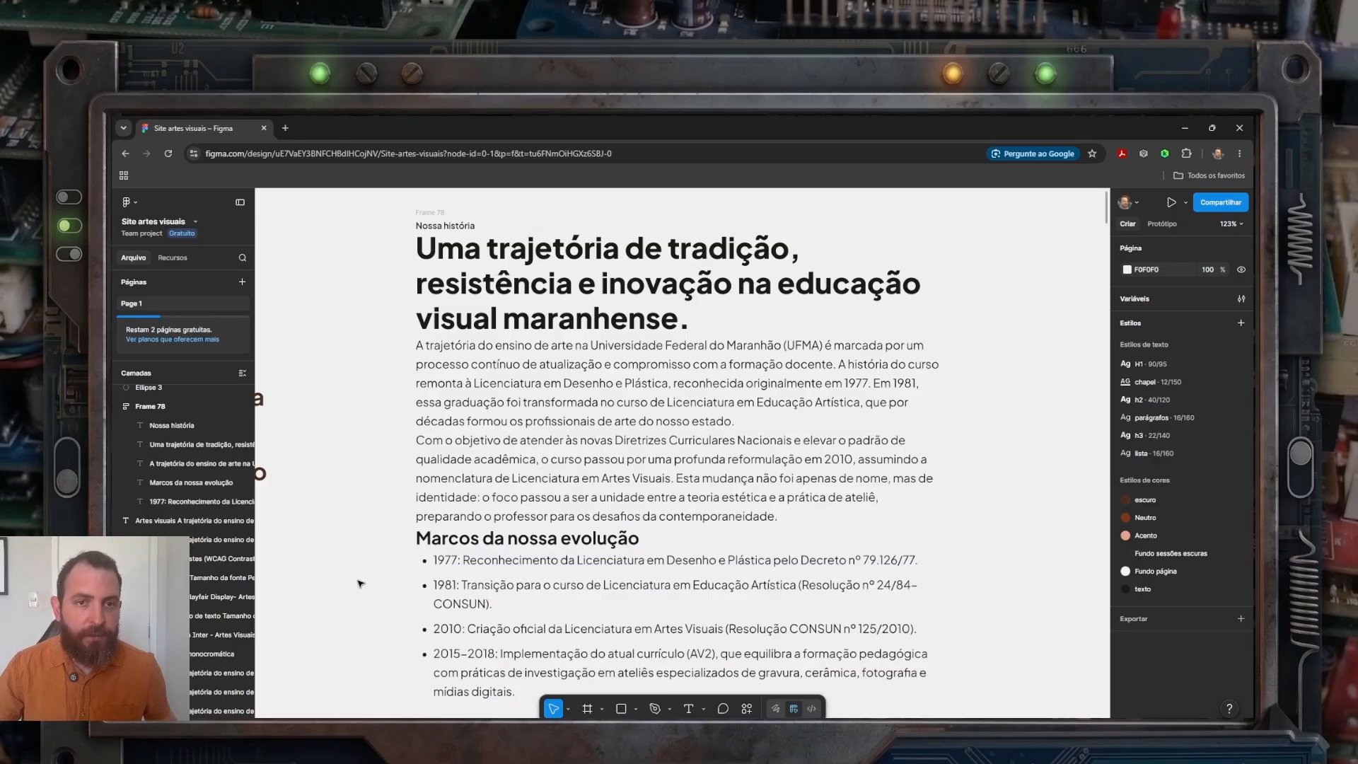
Step: Format the "Nossa história" label in uppercase with an underline
left_click(450, 226)
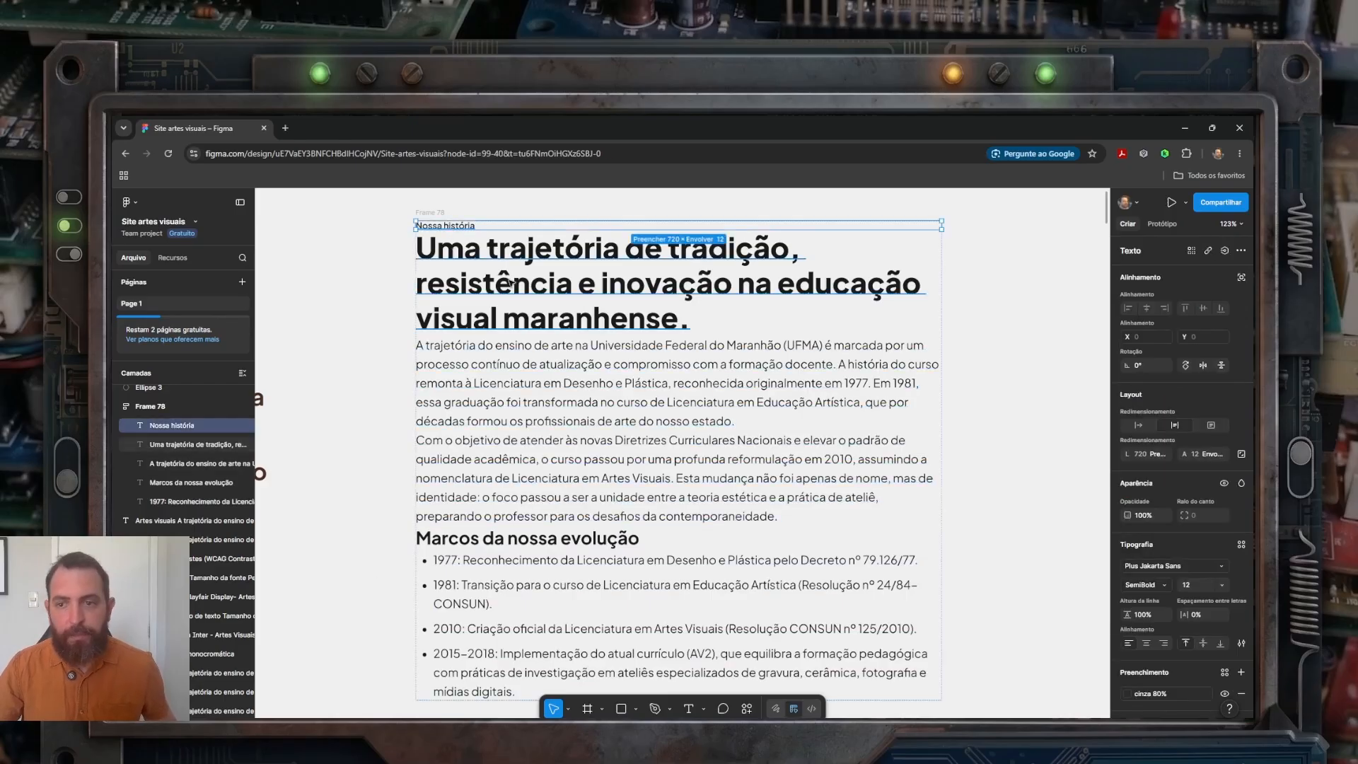
left_click(1242, 644)
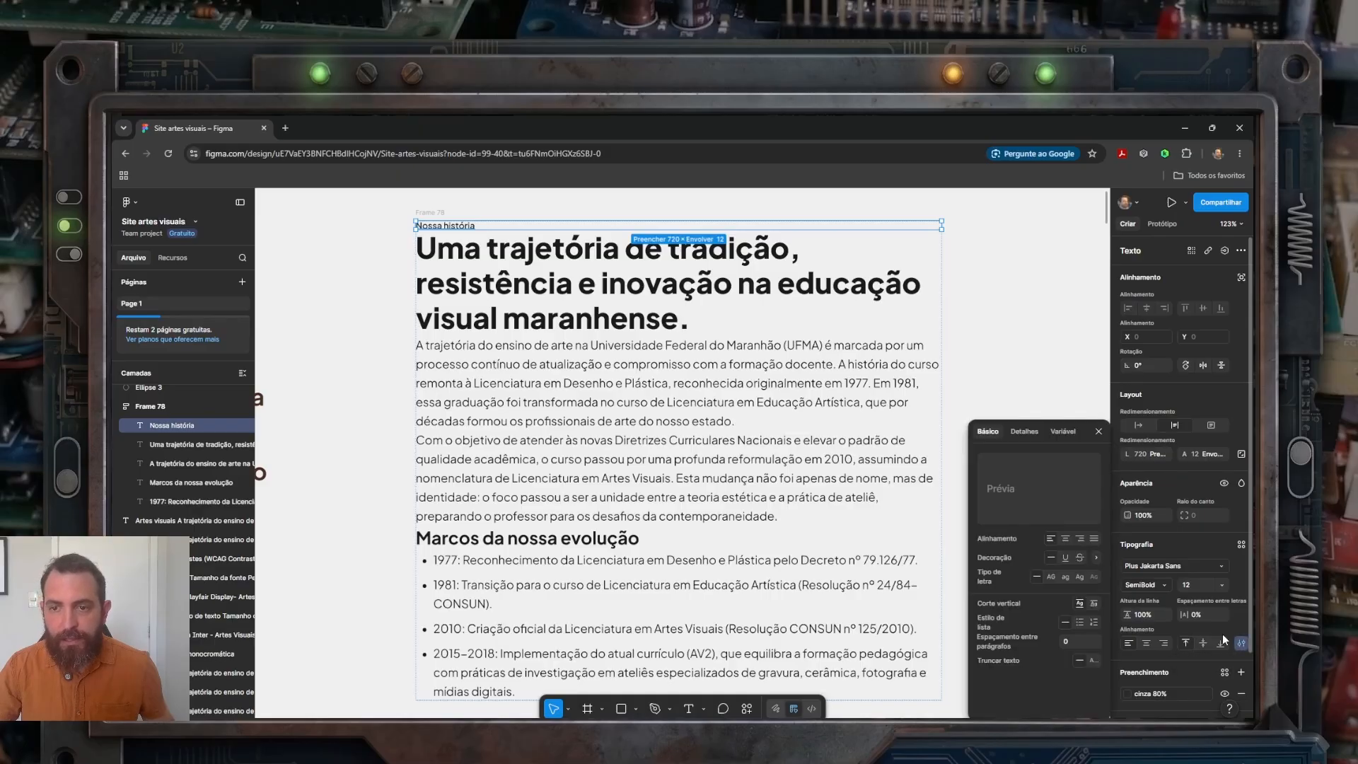
left_click(1054, 579)
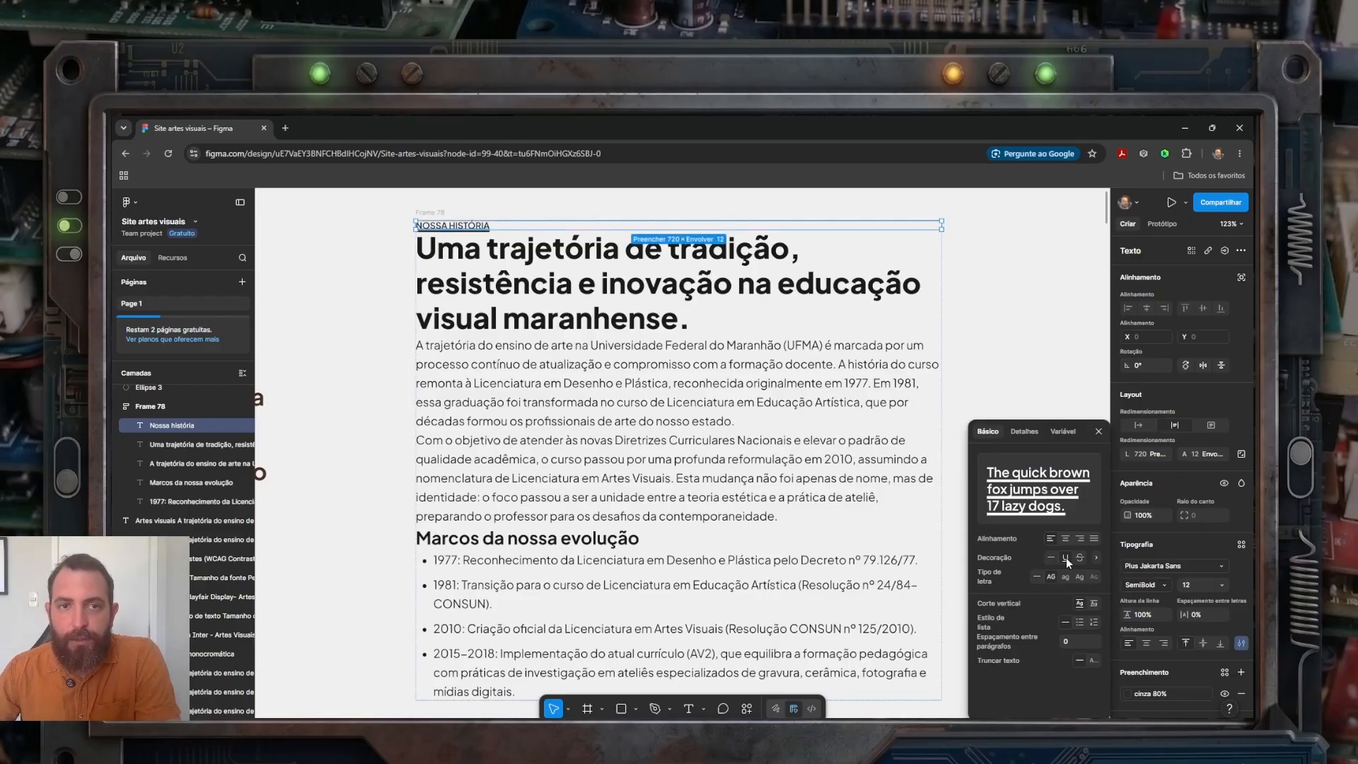
left_click(955, 453)
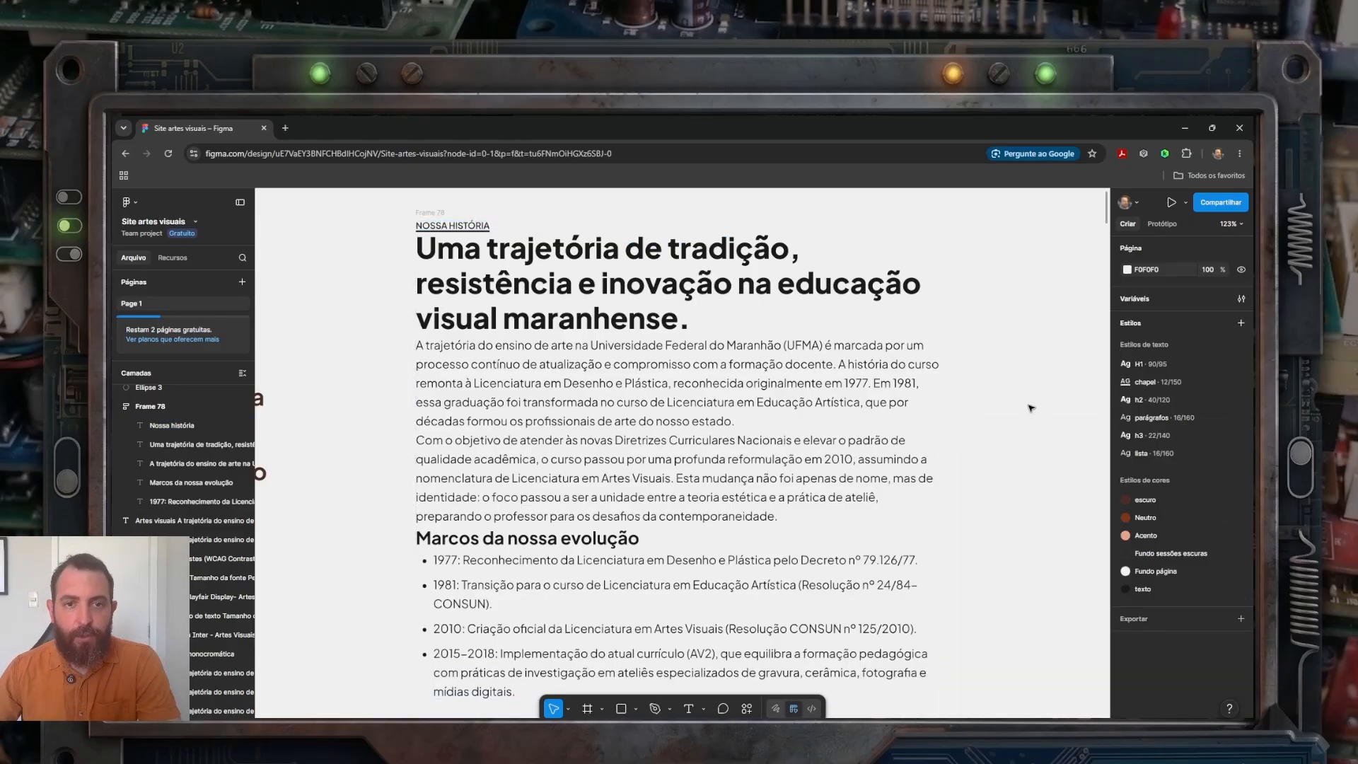
Step: Set the paragraph spacing of the body text above "Marcos da nossa evolução" to 16
left_click(841, 402)
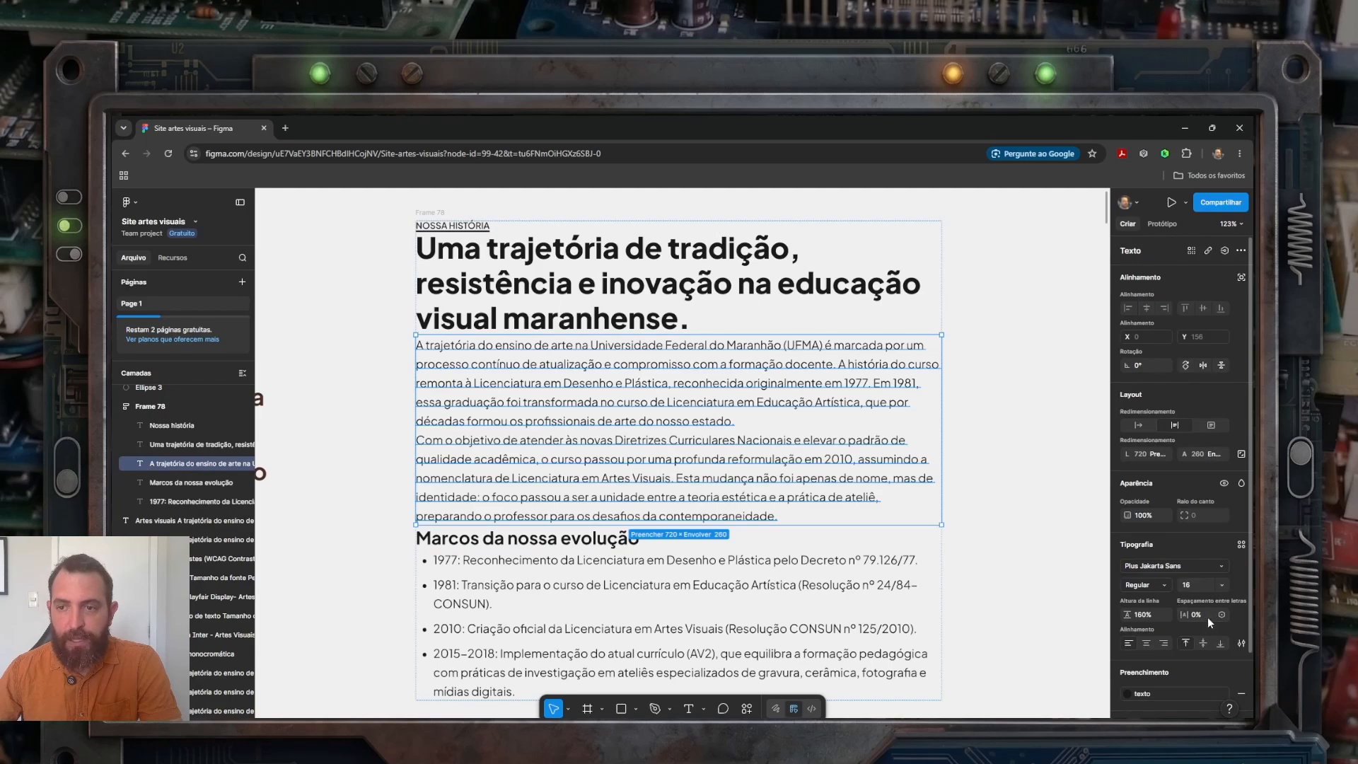
left_click(1242, 643)
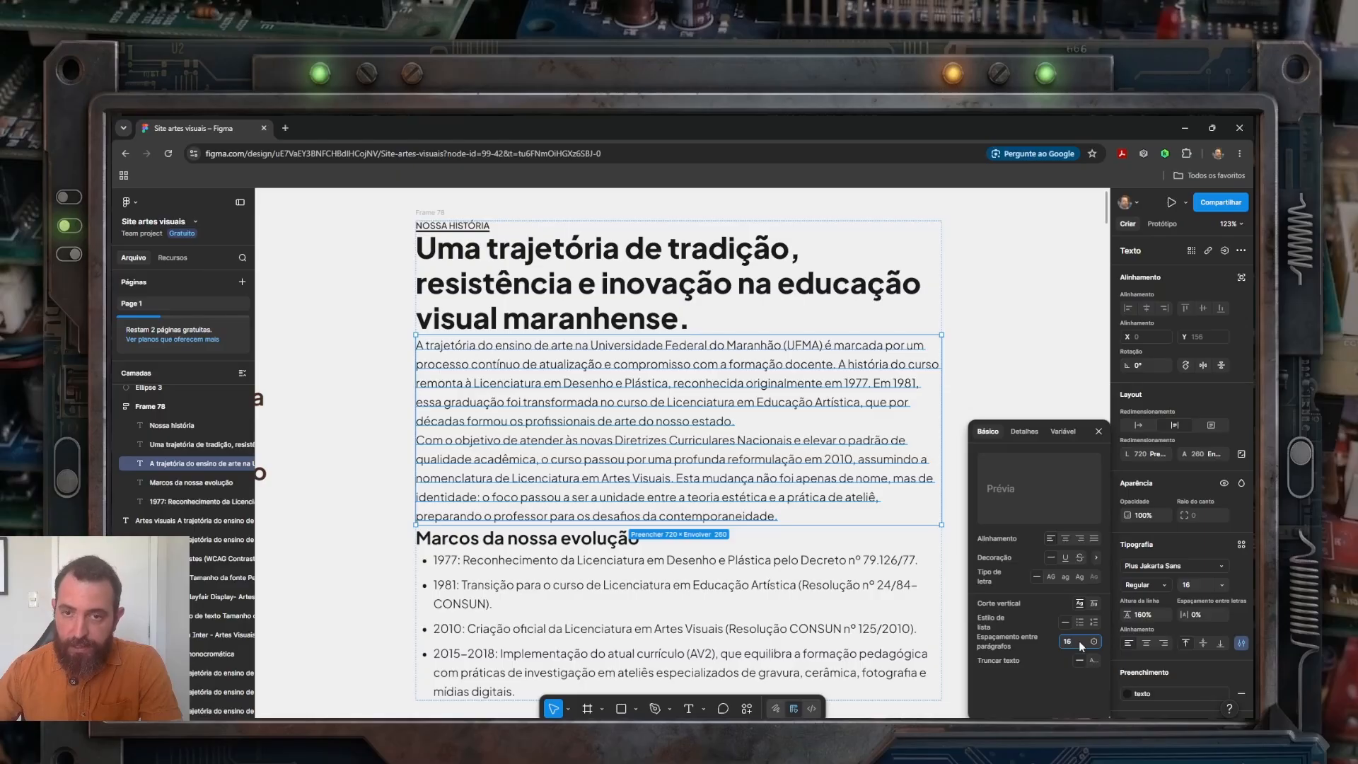
key("Return")
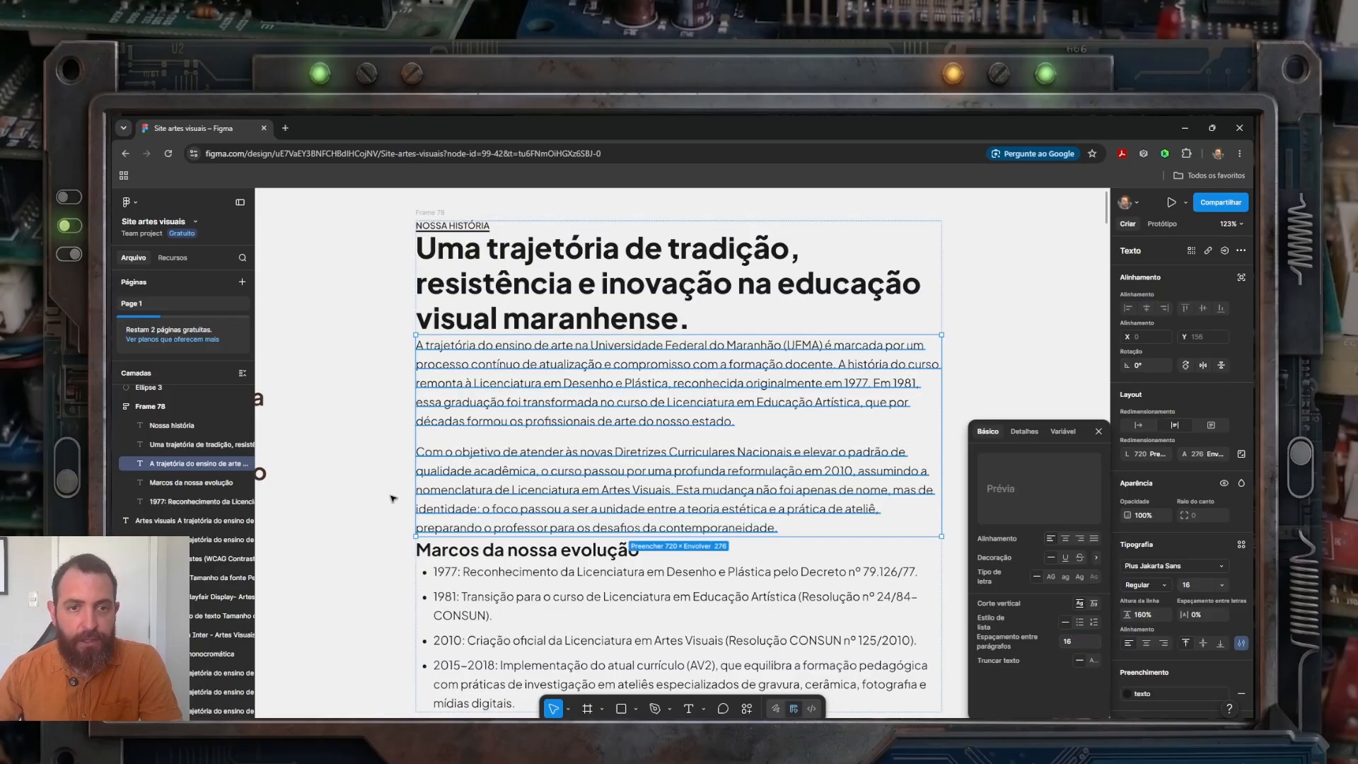
left_click(393, 498)
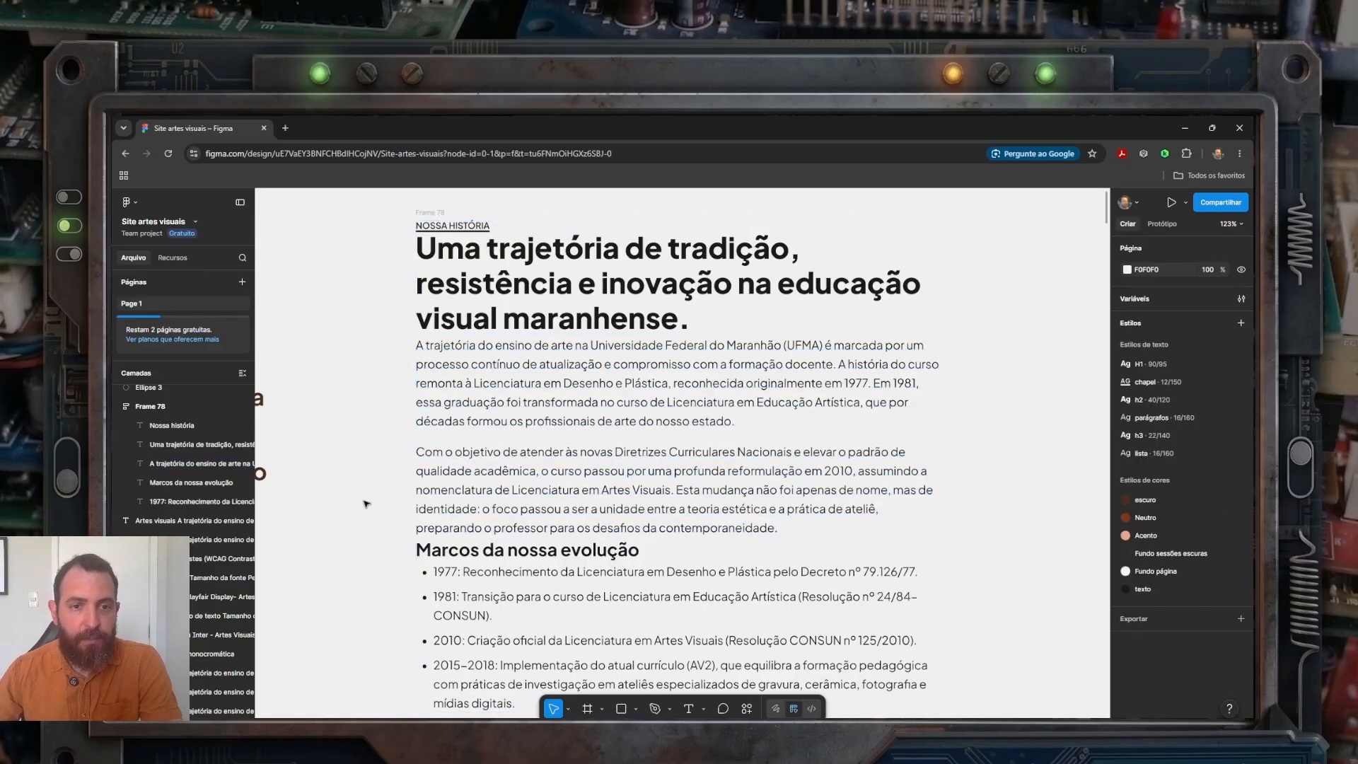
Step: Try a list spacing of 16 on the bulleted milestones list
left_click(469, 580)
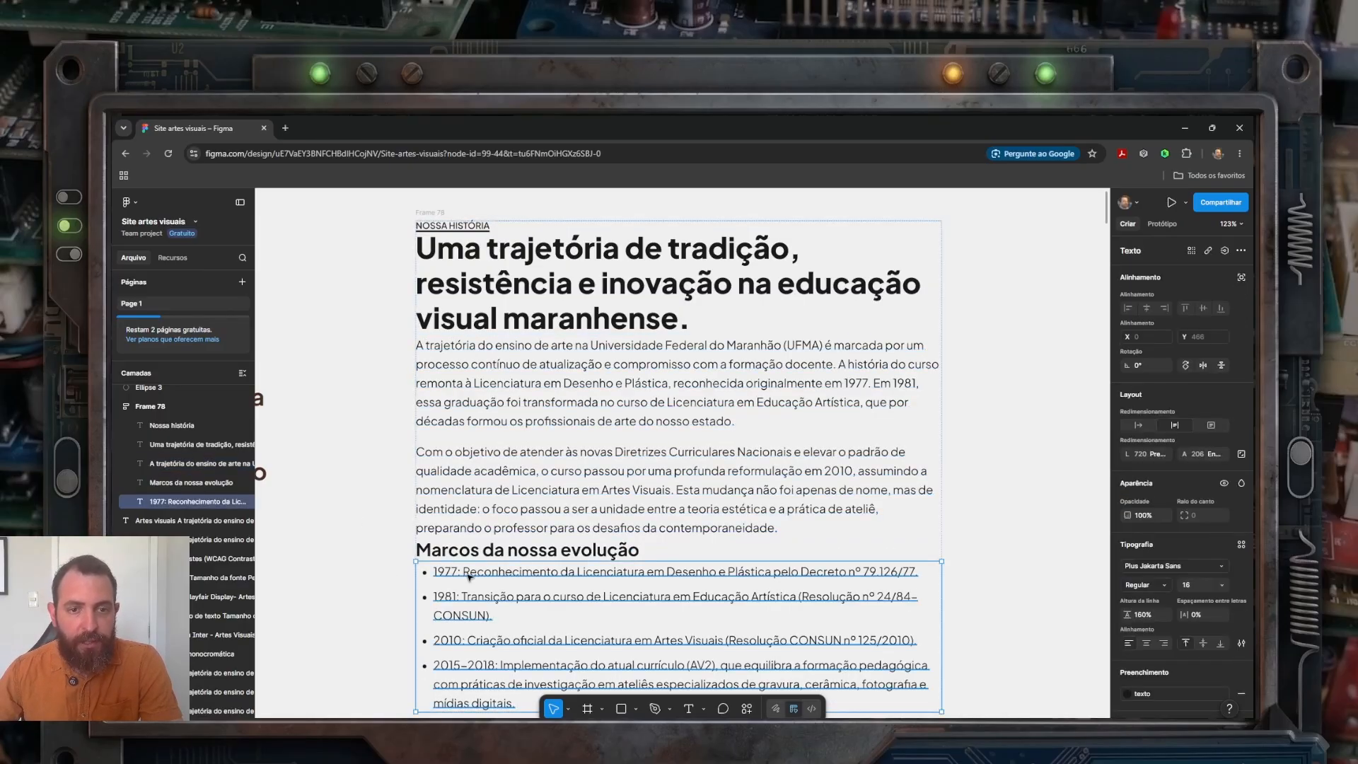
left_click(1241, 643)
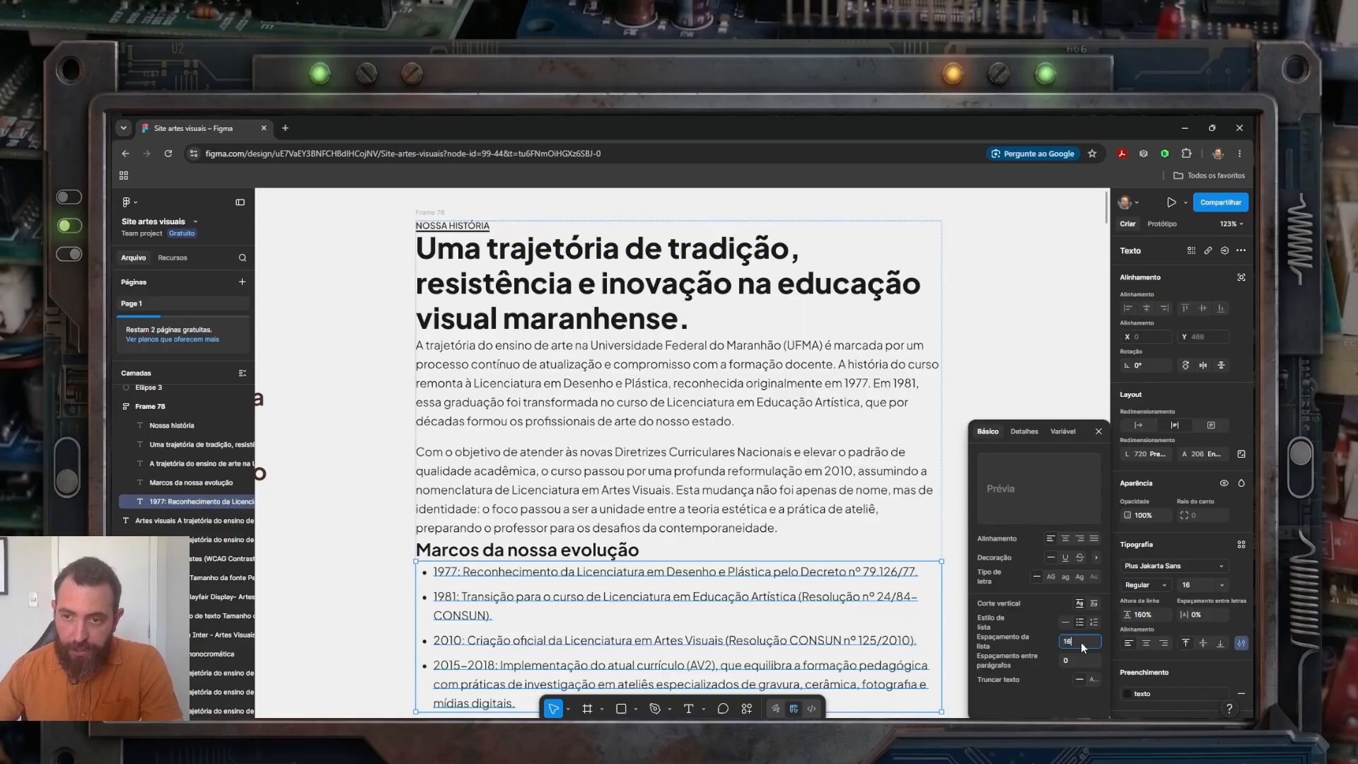
key("Return")
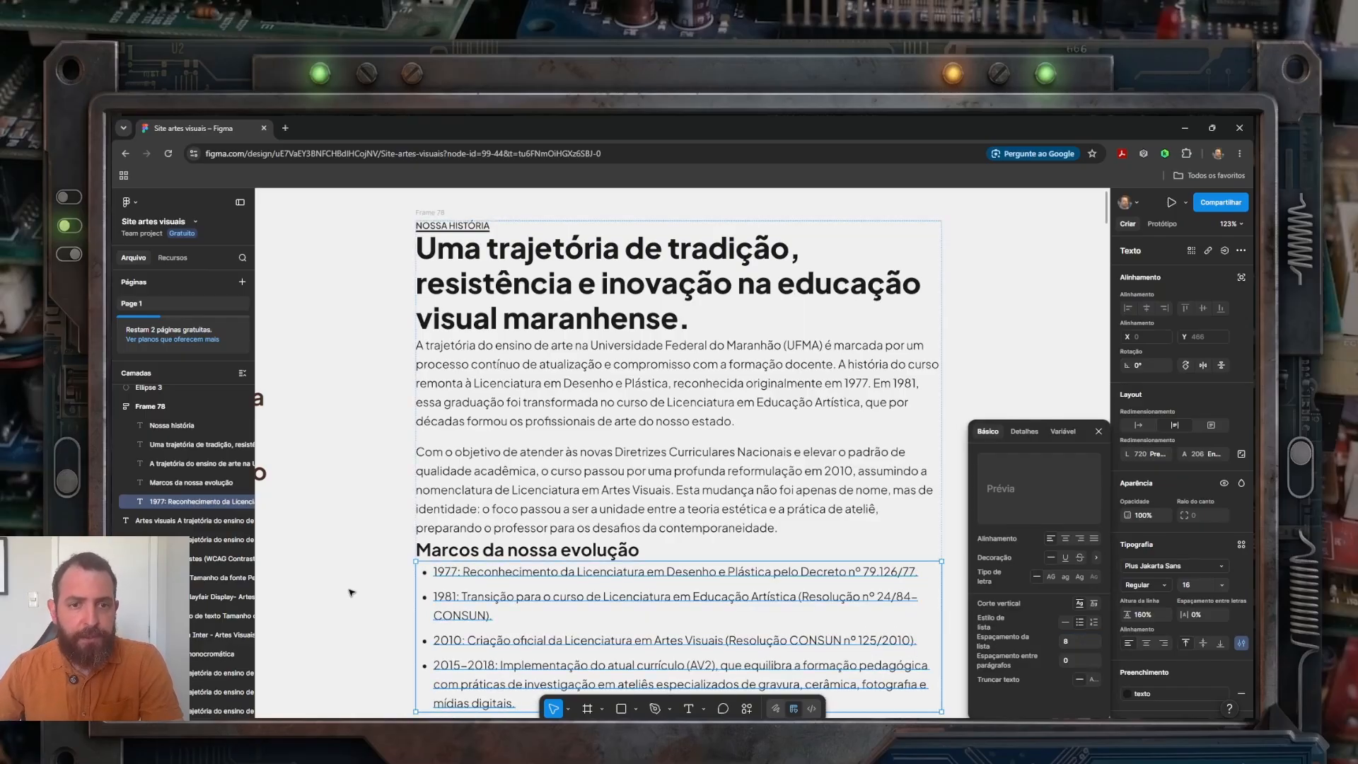
left_click(1001, 602)
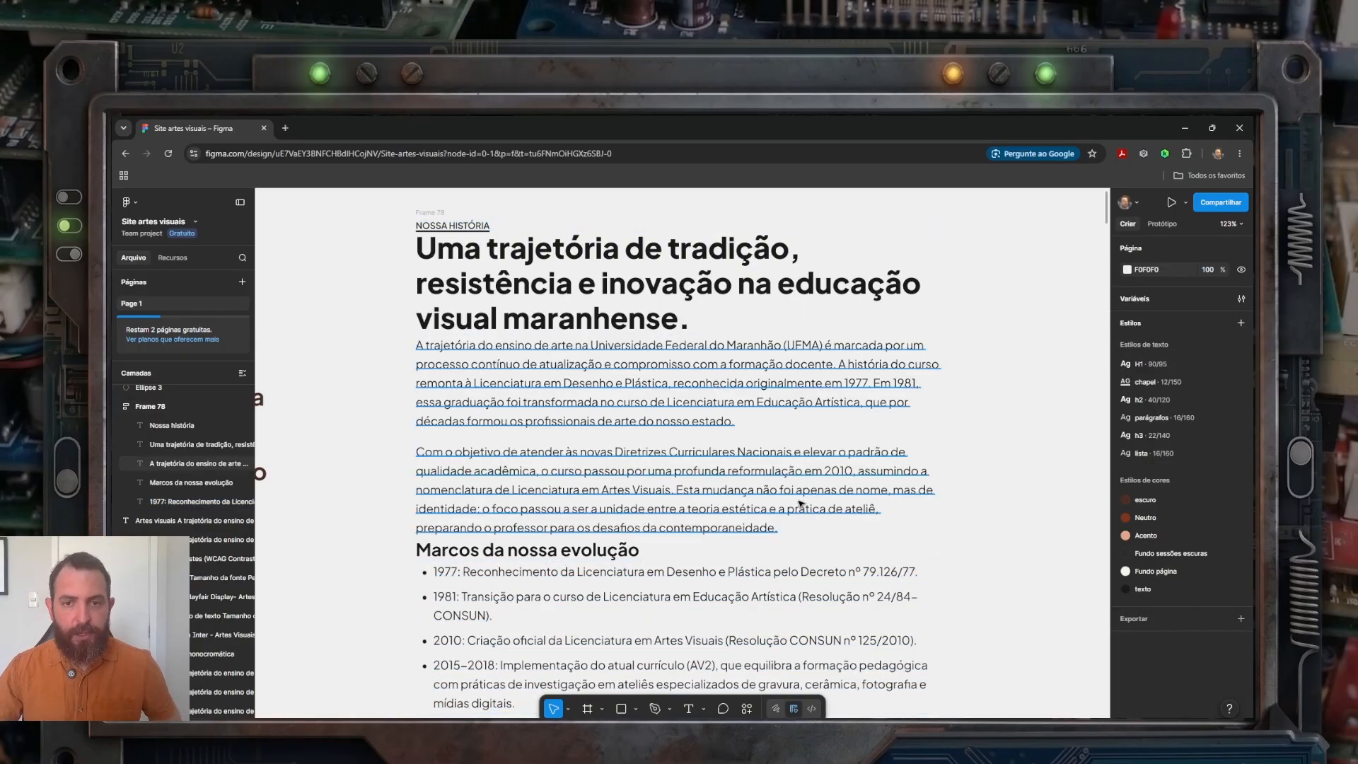
Step: Tighten the letter spacing of the "Uma trajetória de tradição..." headline to -3%
left_click(650, 320)
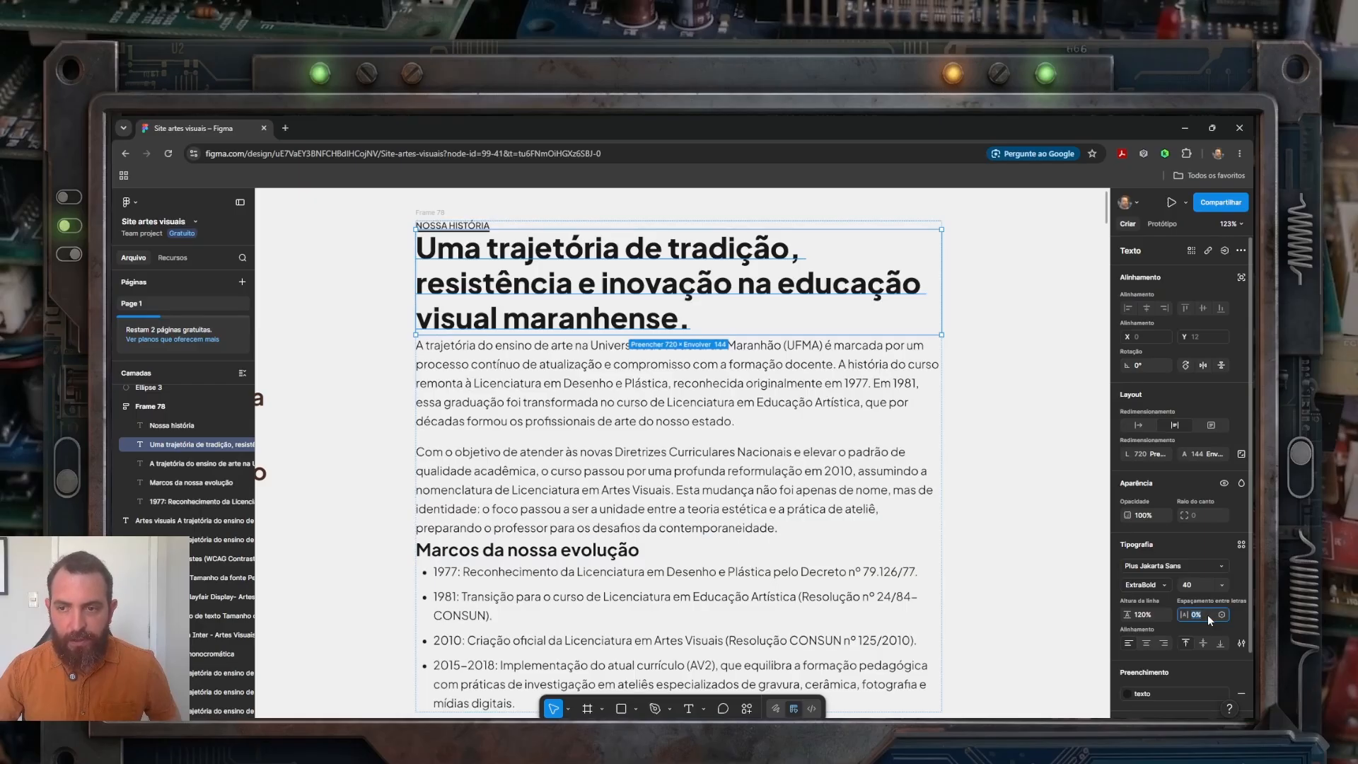
key("Down")
key("Down")
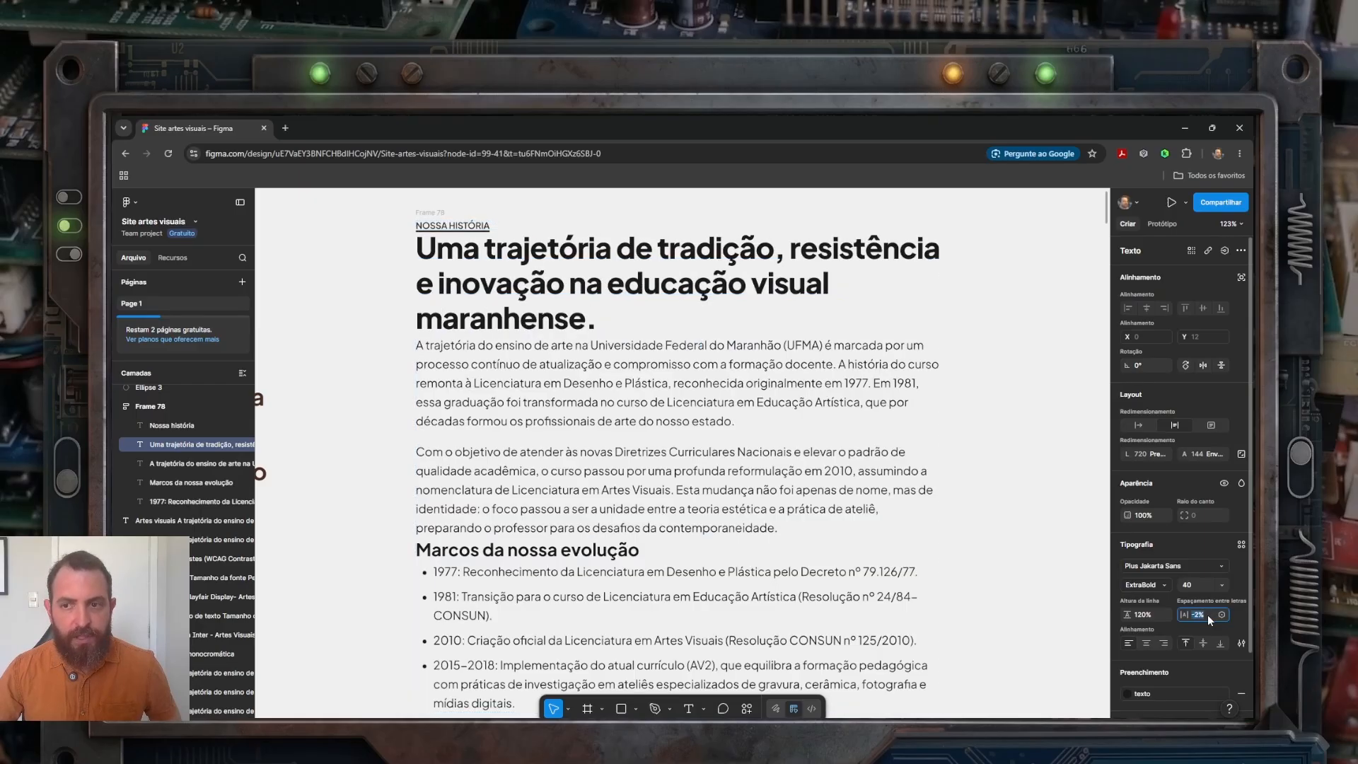
key("Down")
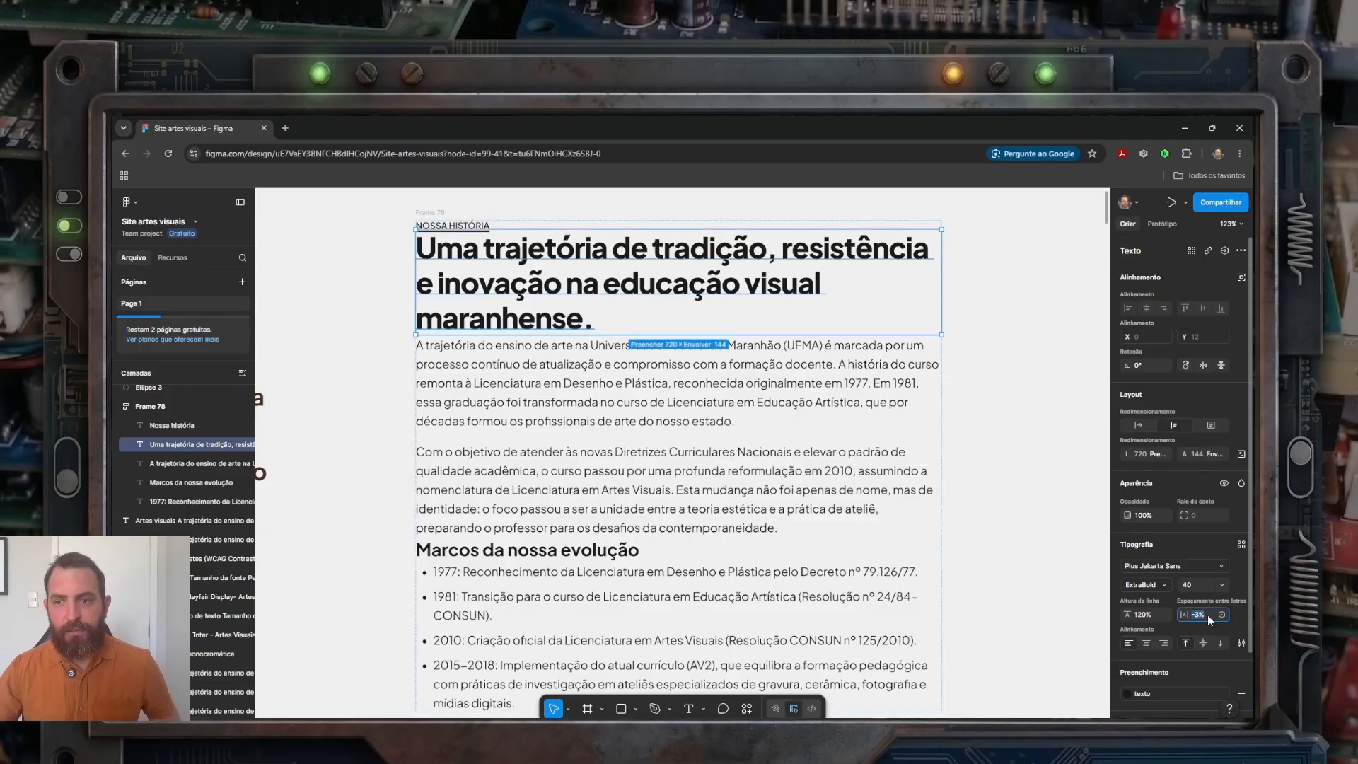
Step: Set the letter spacing of the "Marcos da nossa evolução" subheading to -1%
left_click(580, 556)
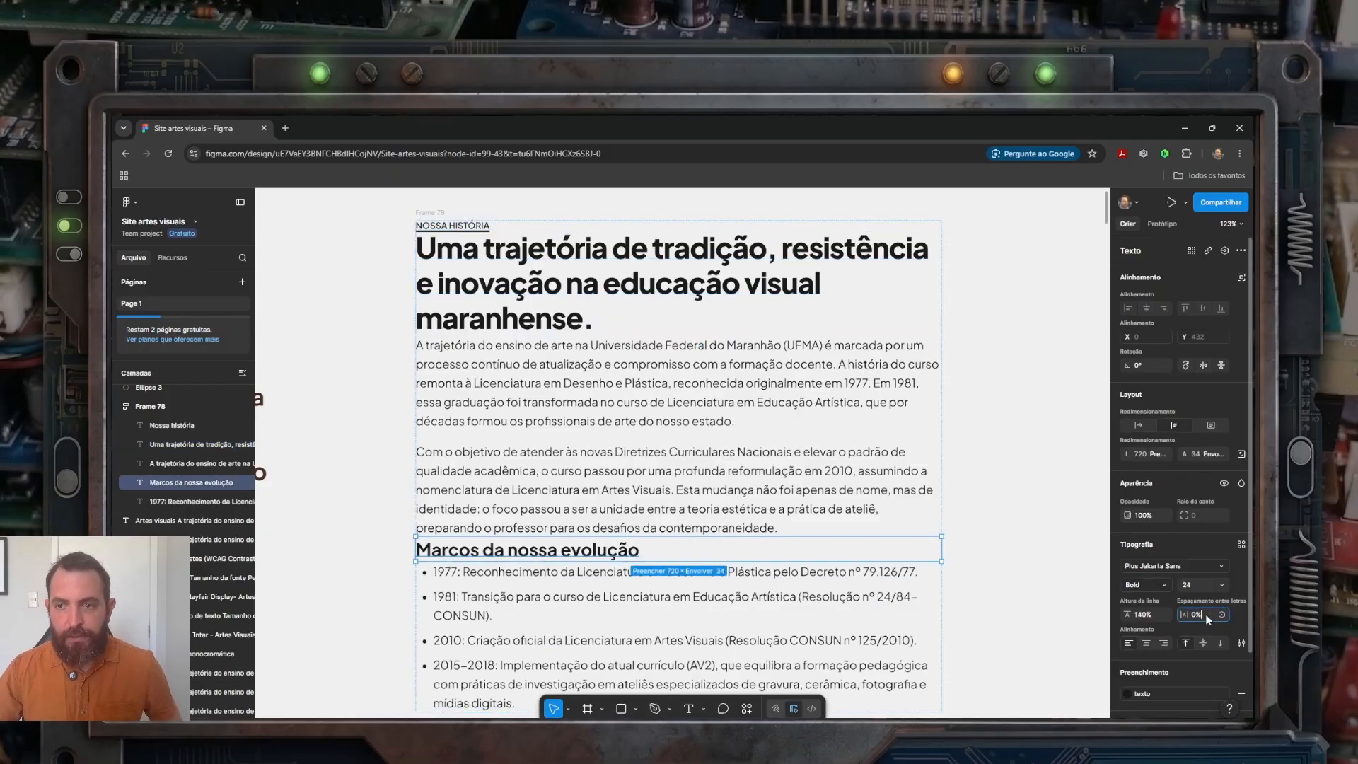
key("Down")
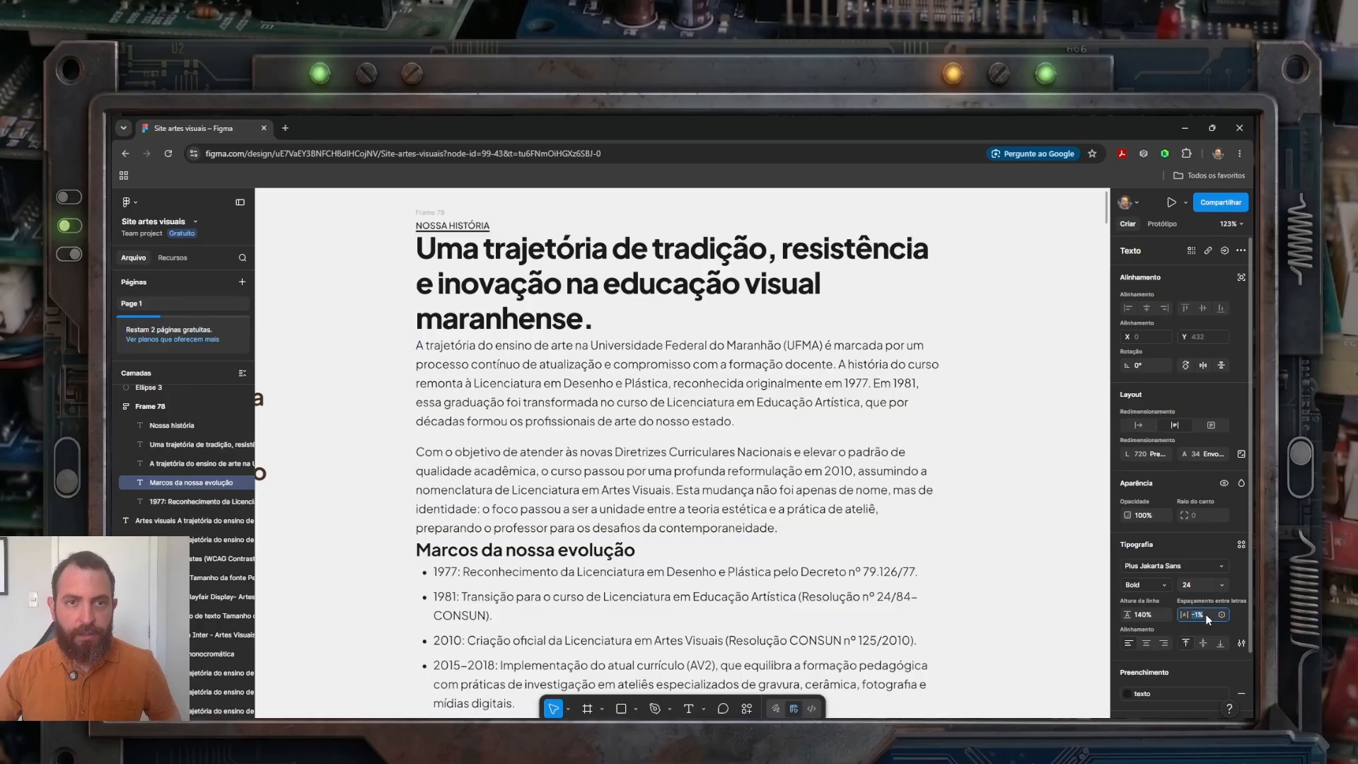
left_click(994, 570)
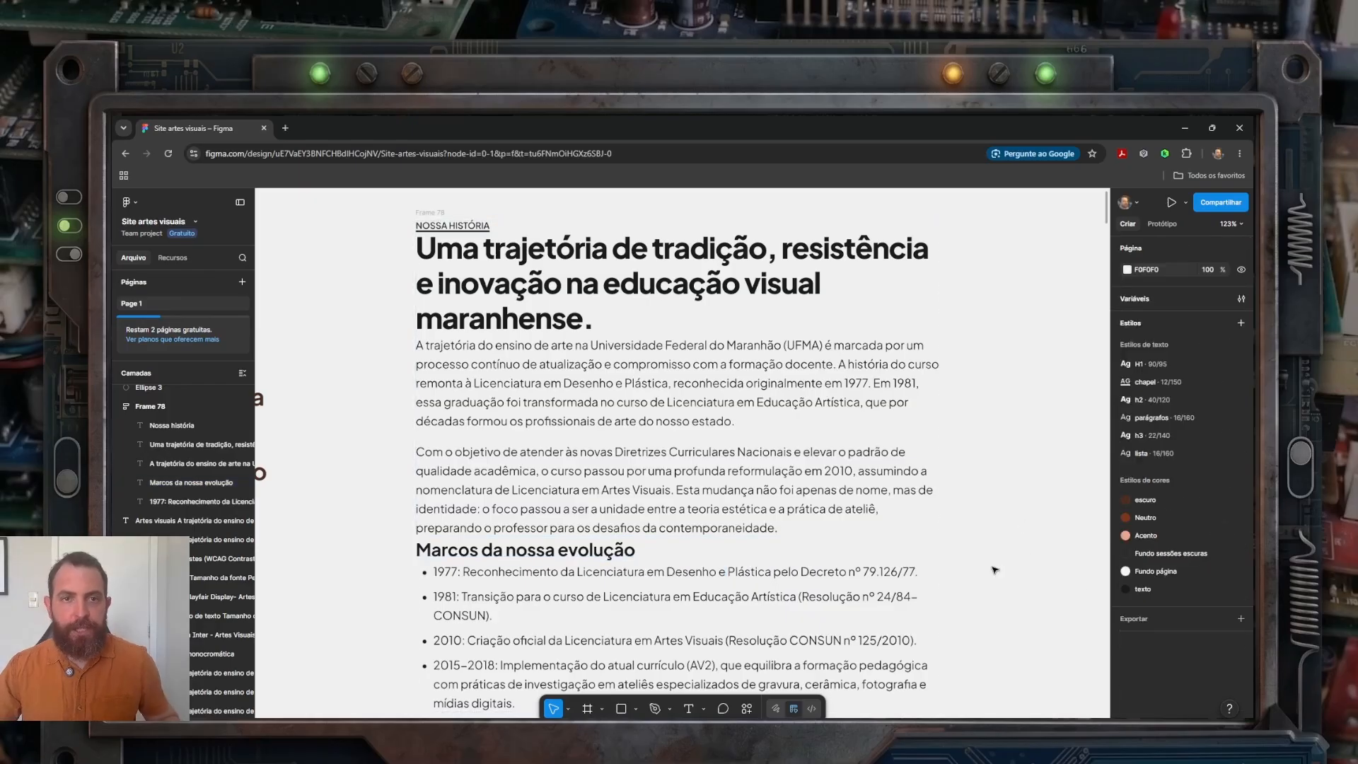
Step: Wrap the "Nossa história" label, headline, body text, "Marcos da nossa evolução" subheading and milestones list each in its own auto layout frame
scroll(994, 570, "down", 1)
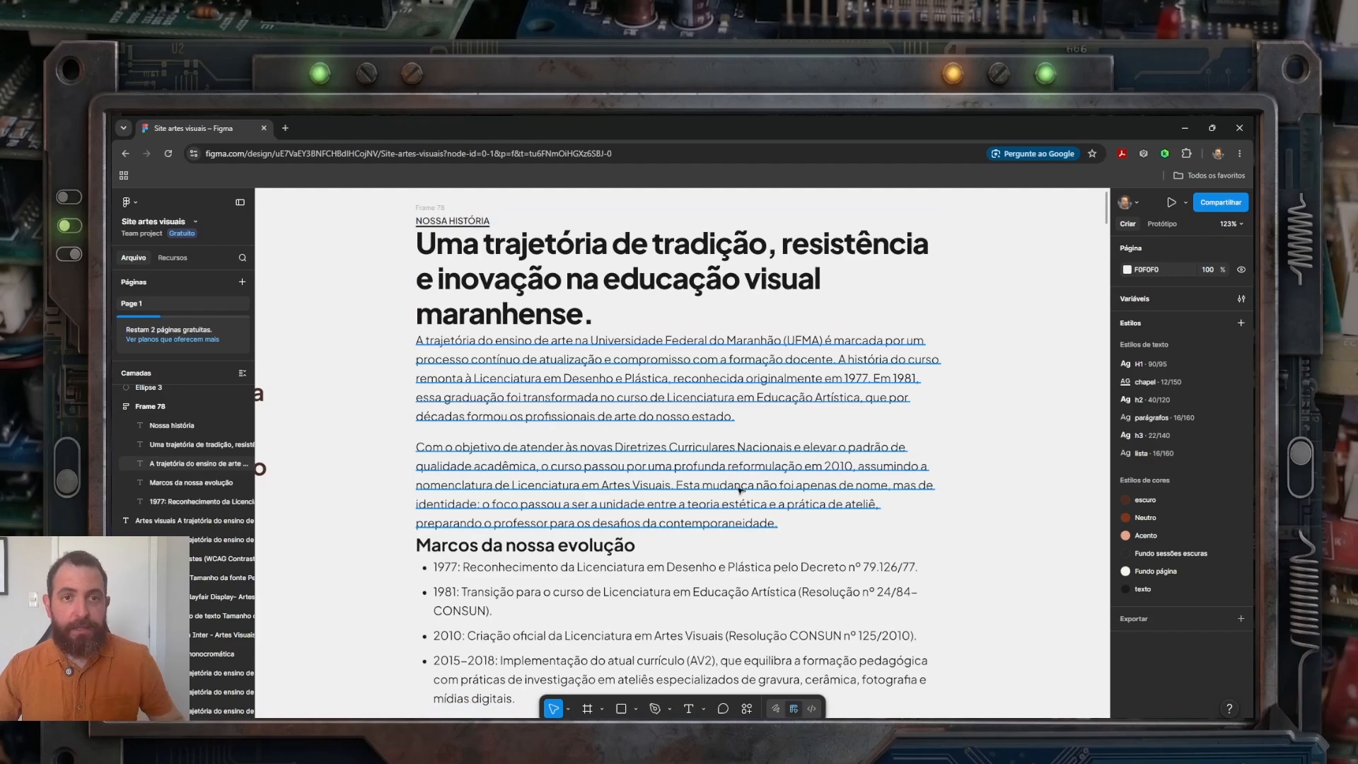
left_click(182, 425)
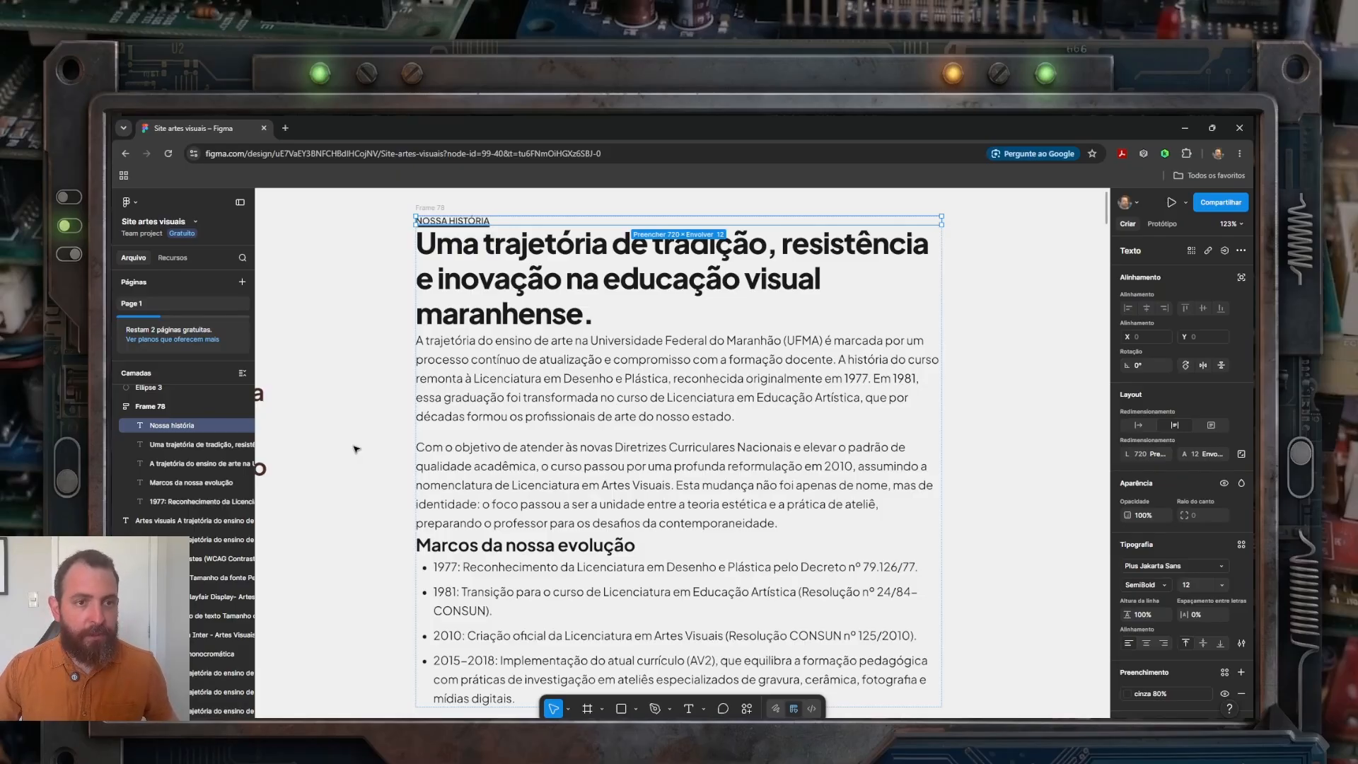
key("shift+a")
left_click(188, 465)
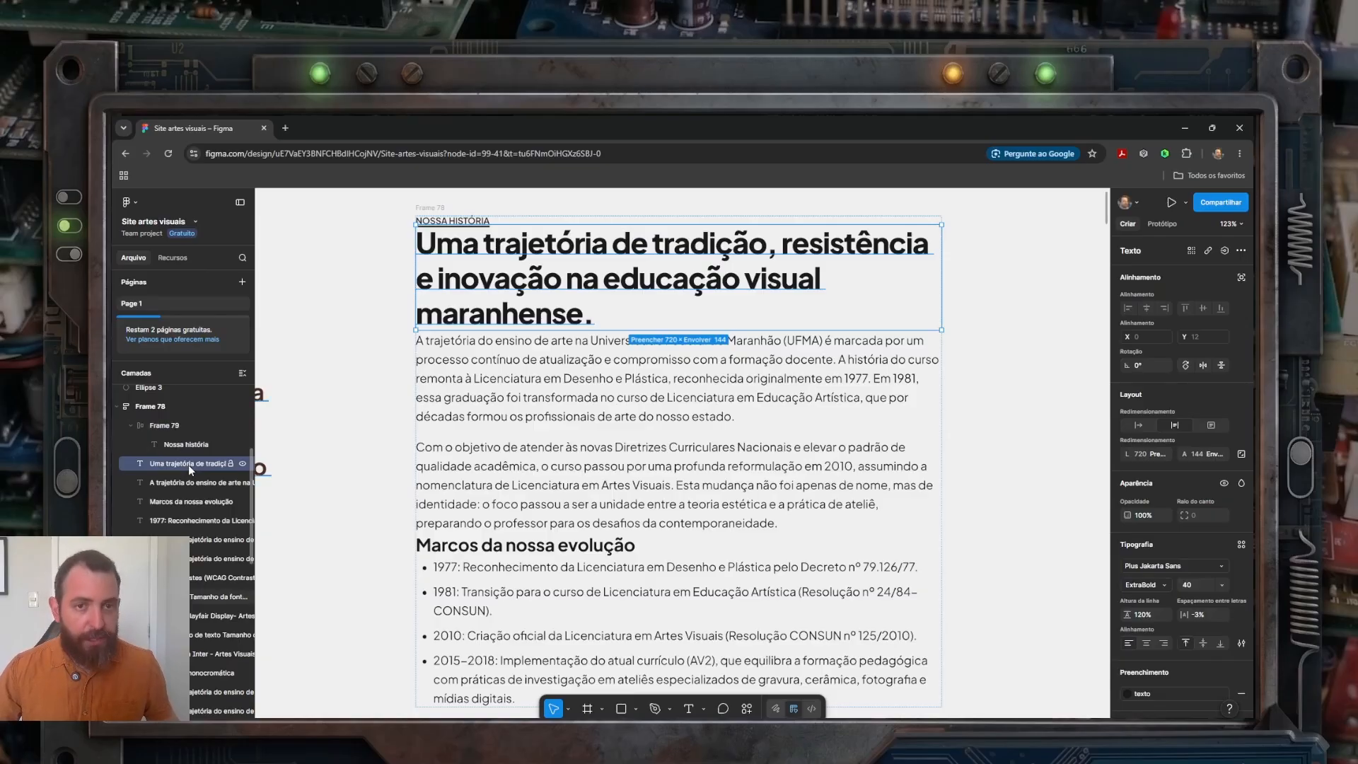
key("shift+a")
left_click(171, 500)
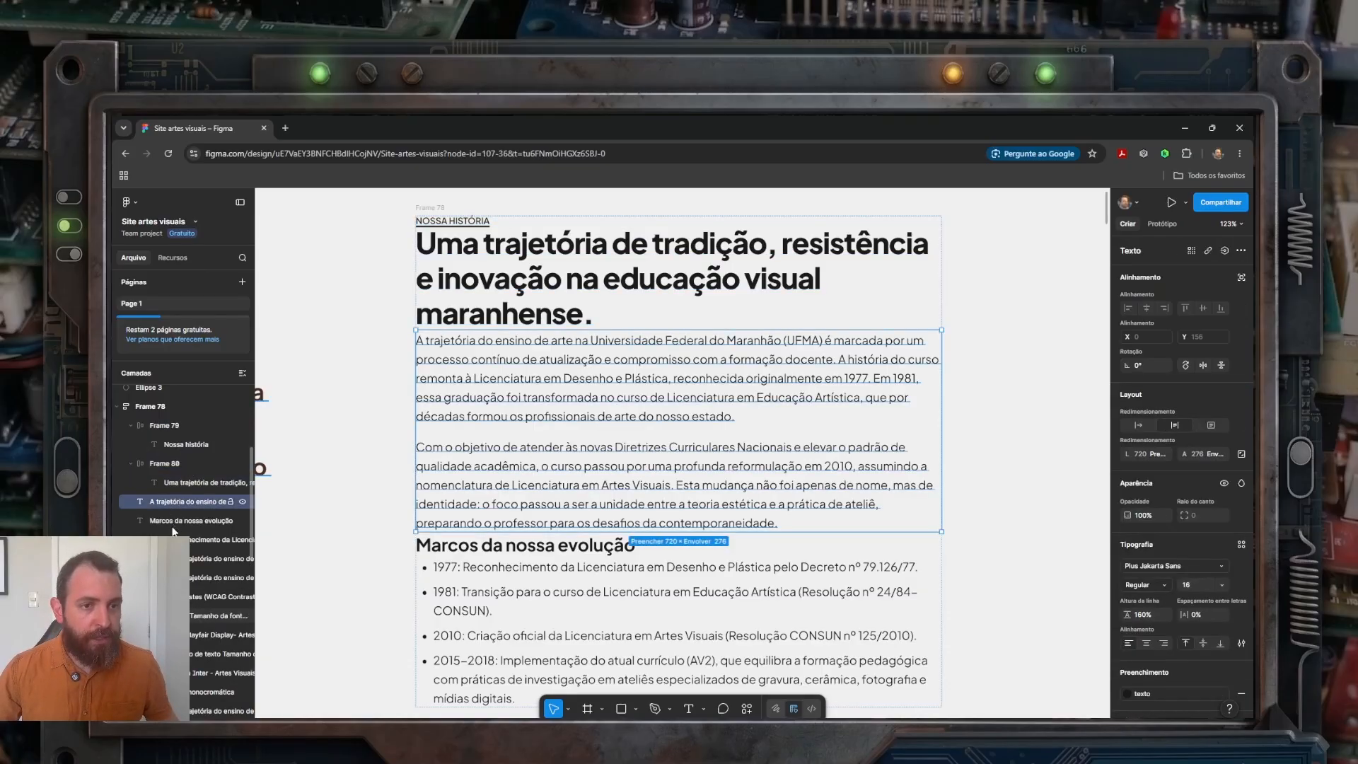
key("shift+a")
left_click(172, 539)
key("shift+a")
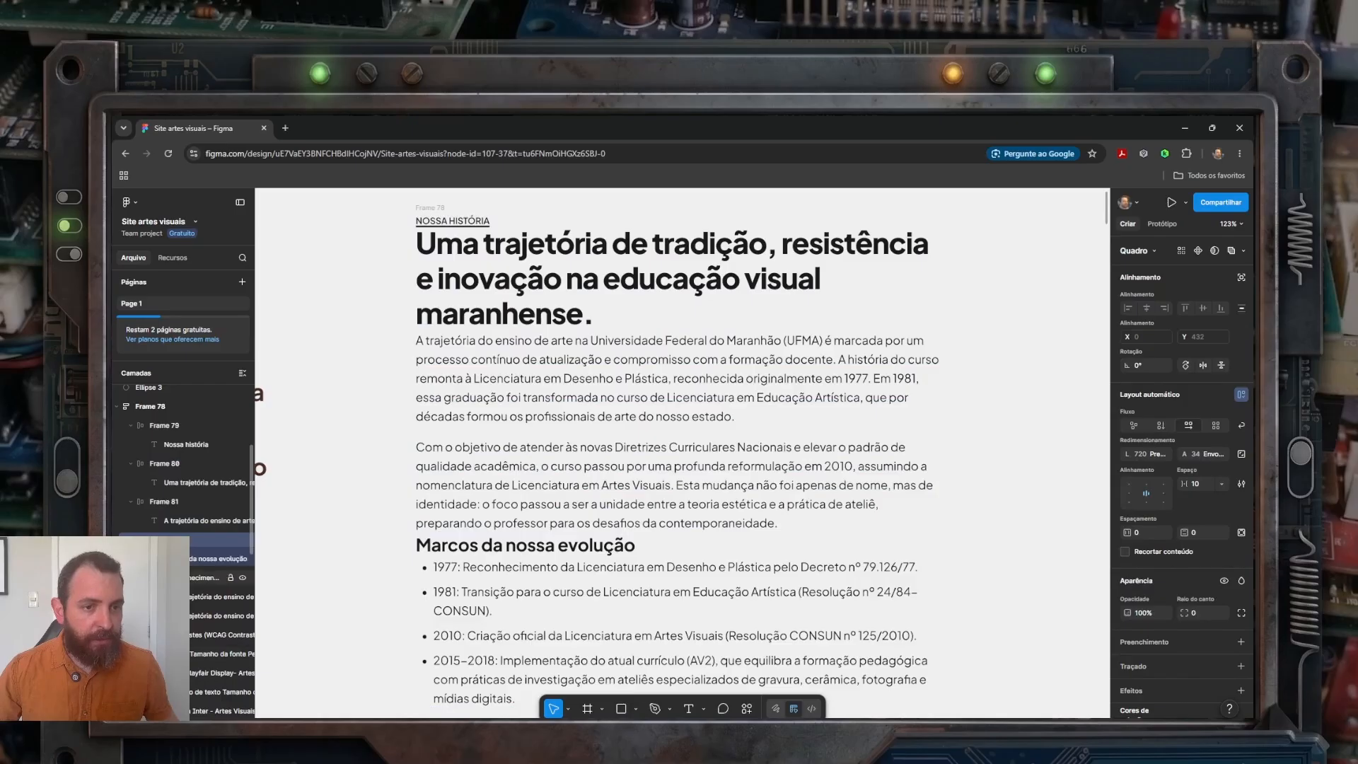
left_click(173, 577)
key("shift+a")
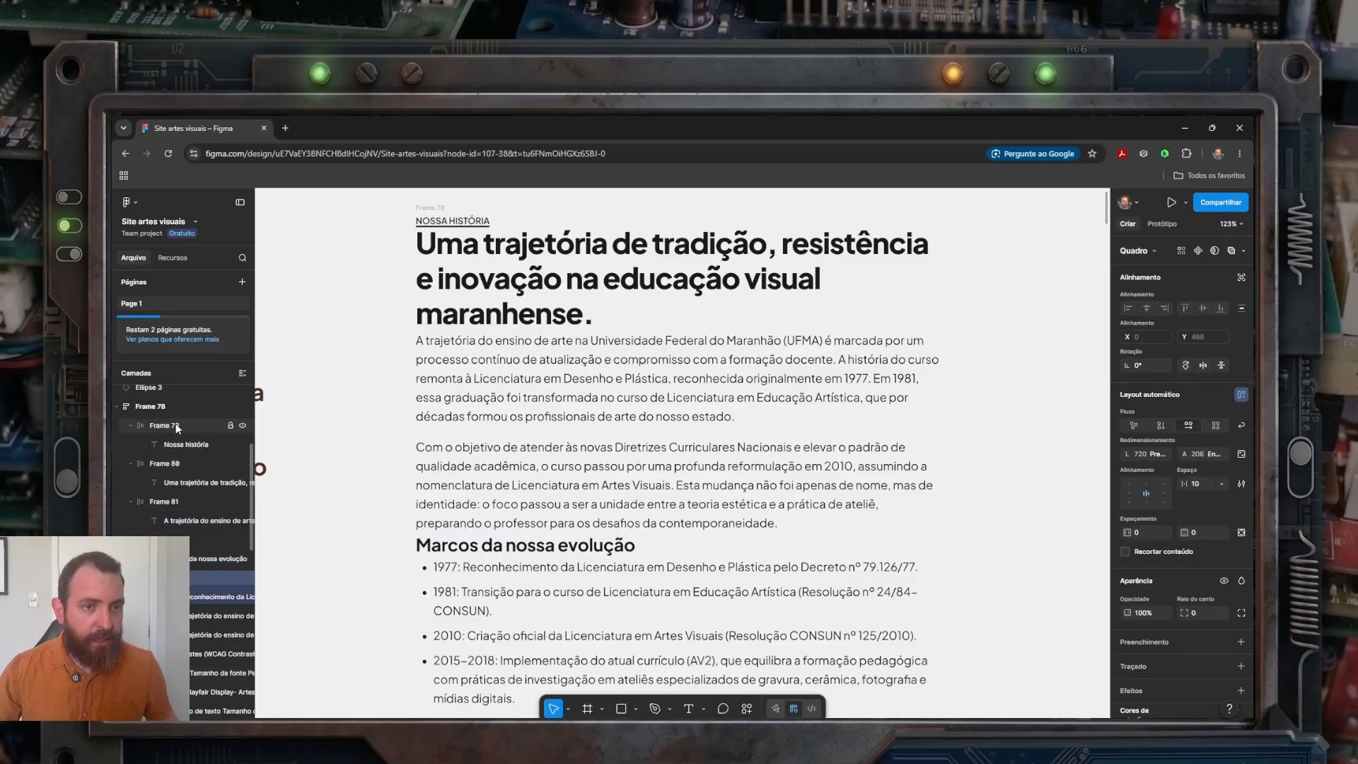
Step: Add top padding to the headline's auto layout frame, trying 8 and settling on 4
left_click(176, 424)
left_click(176, 461)
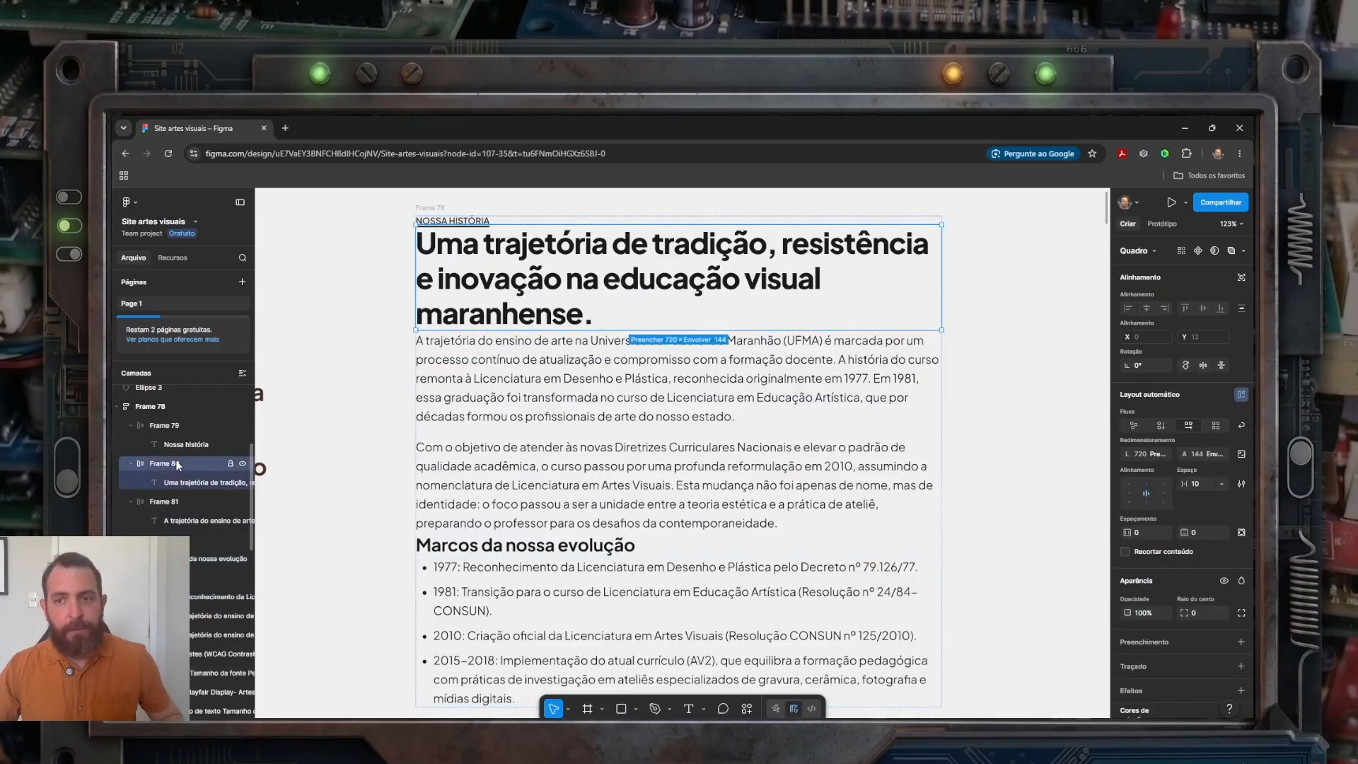
left_click(1241, 533)
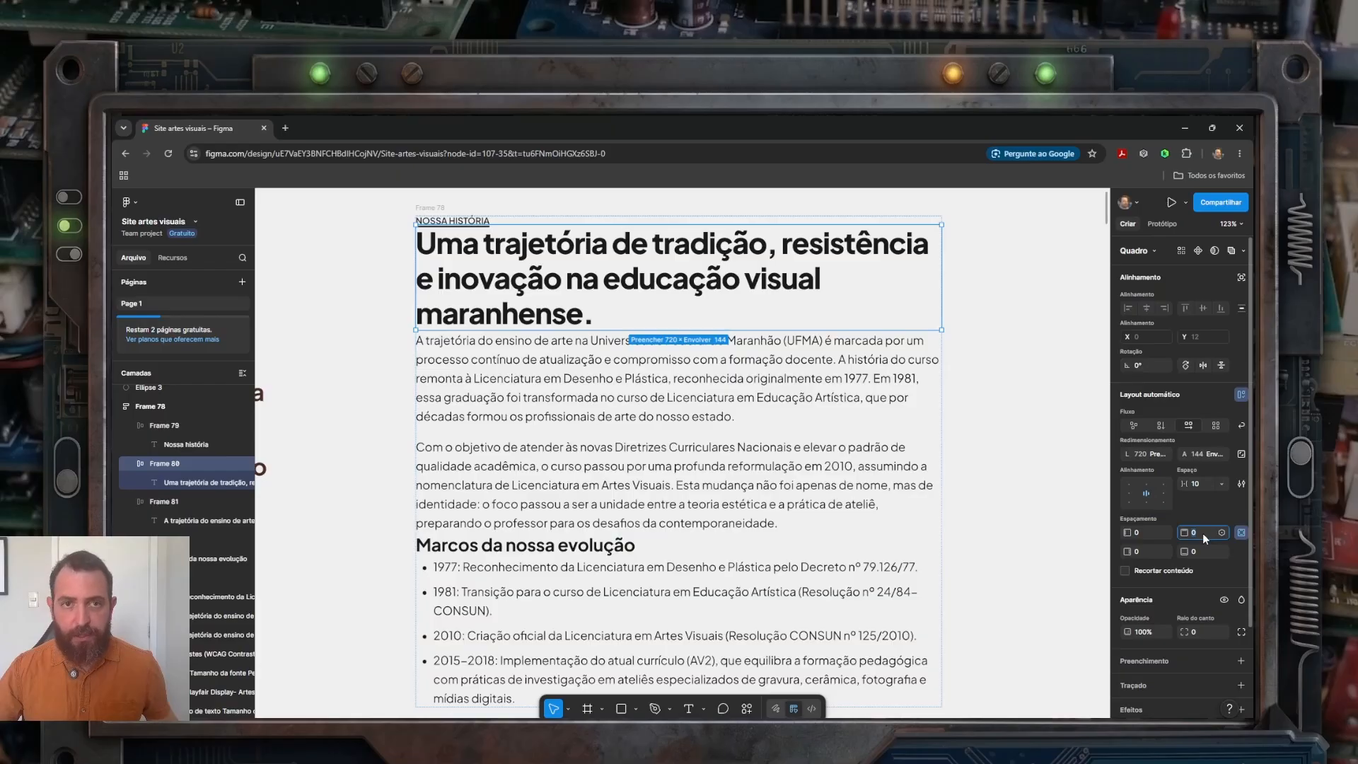
key("Return")
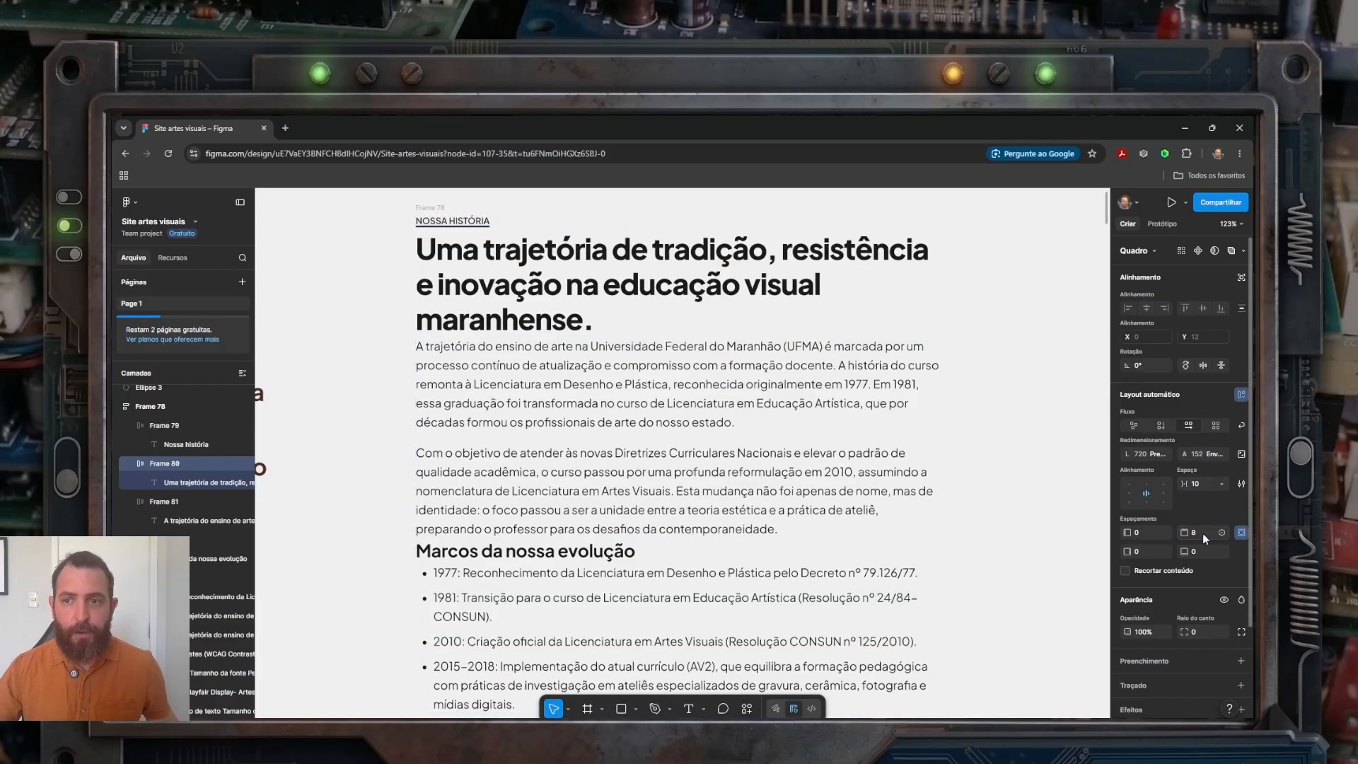
left_click(573, 361)
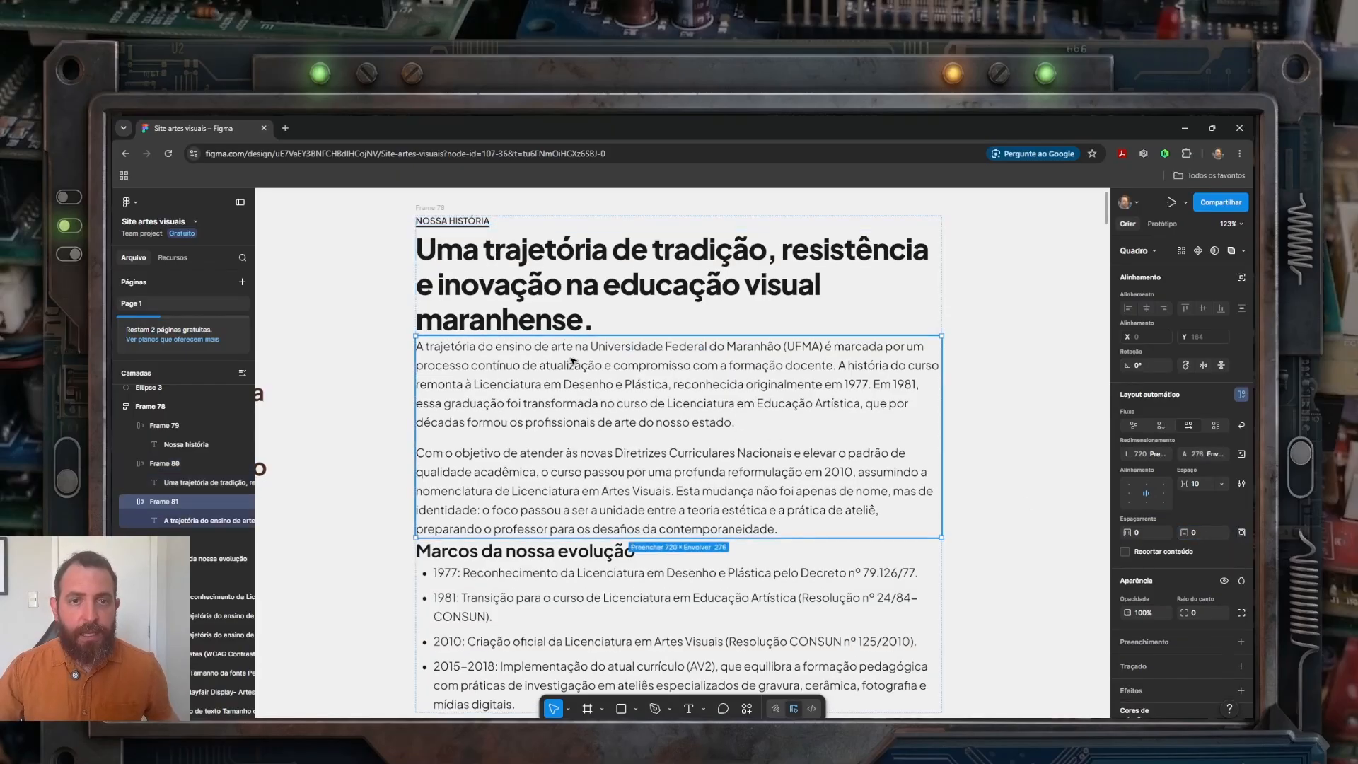
left_click(570, 272)
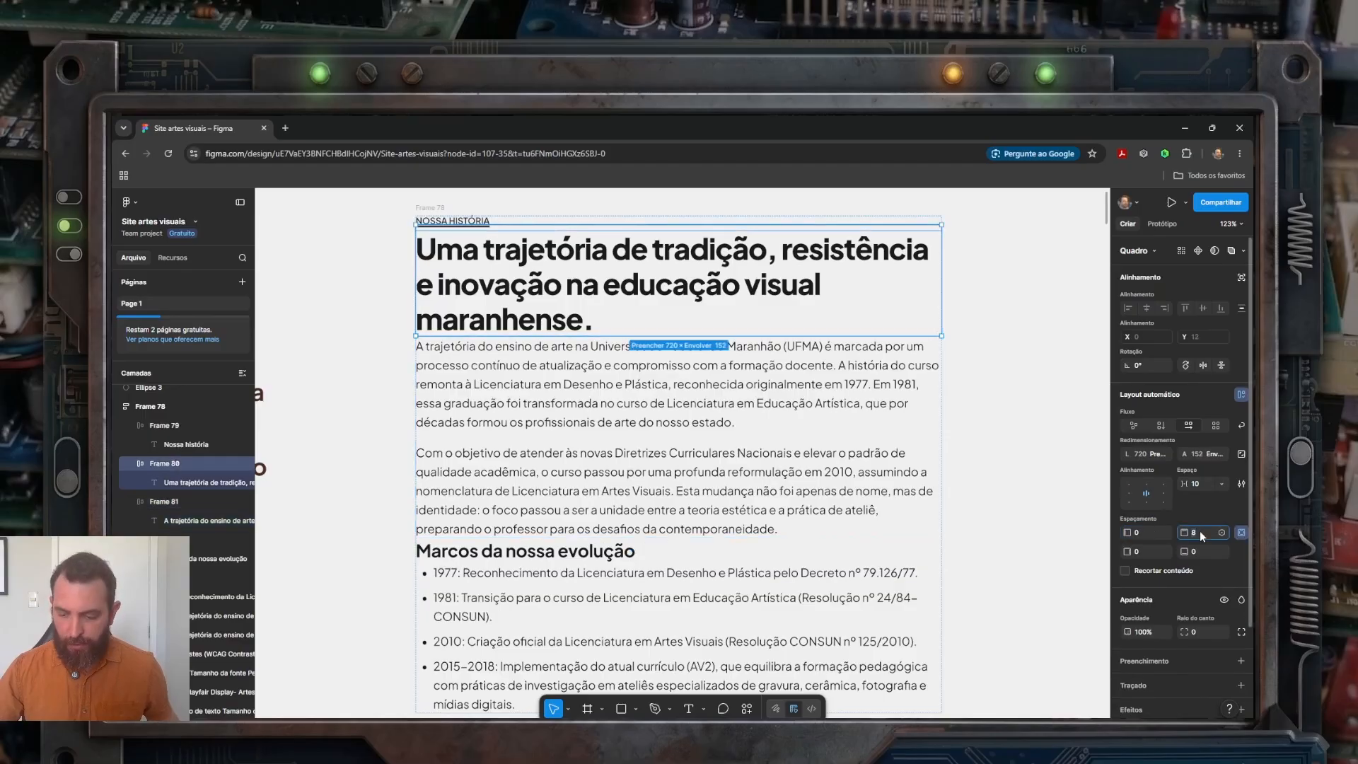
key("Escape")
Step: Set the top padding of the body text's auto layout frame to 12
left_click(688, 373)
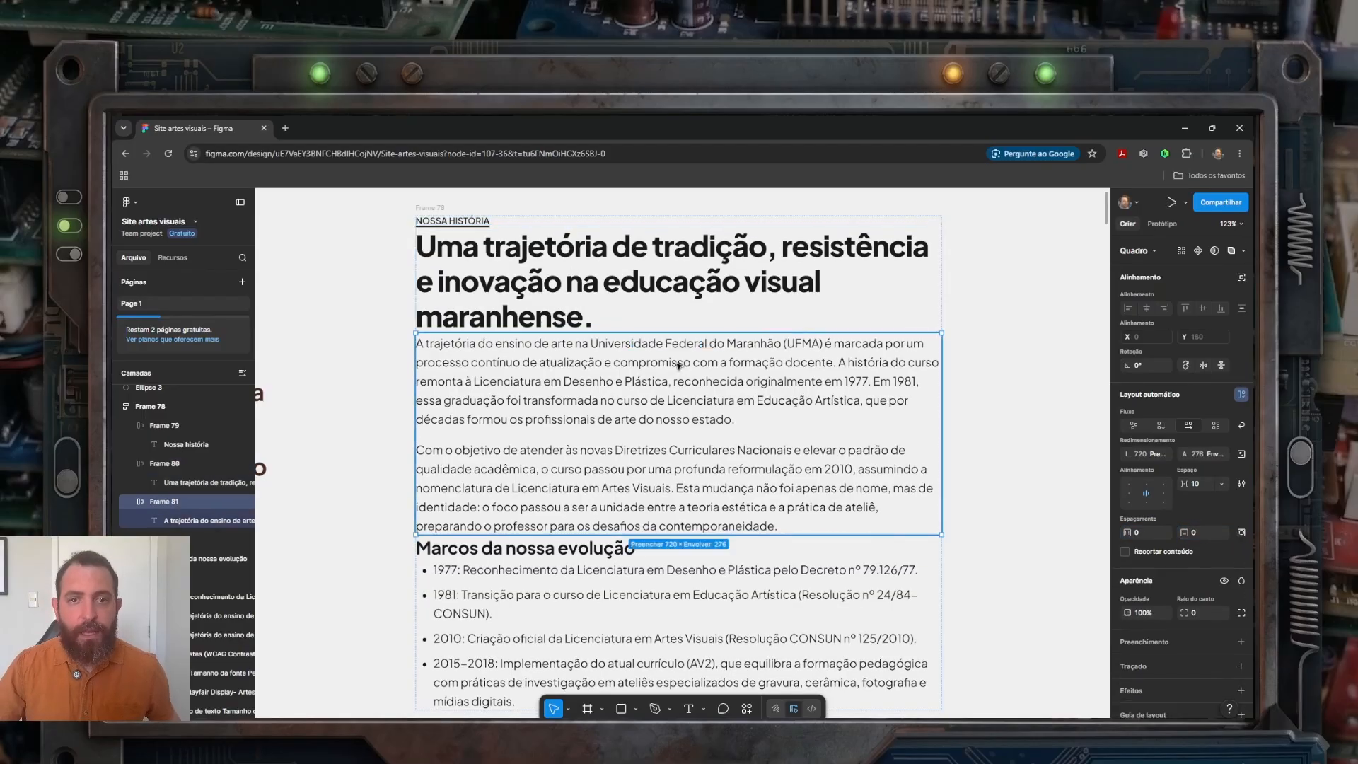
left_click(1241, 533)
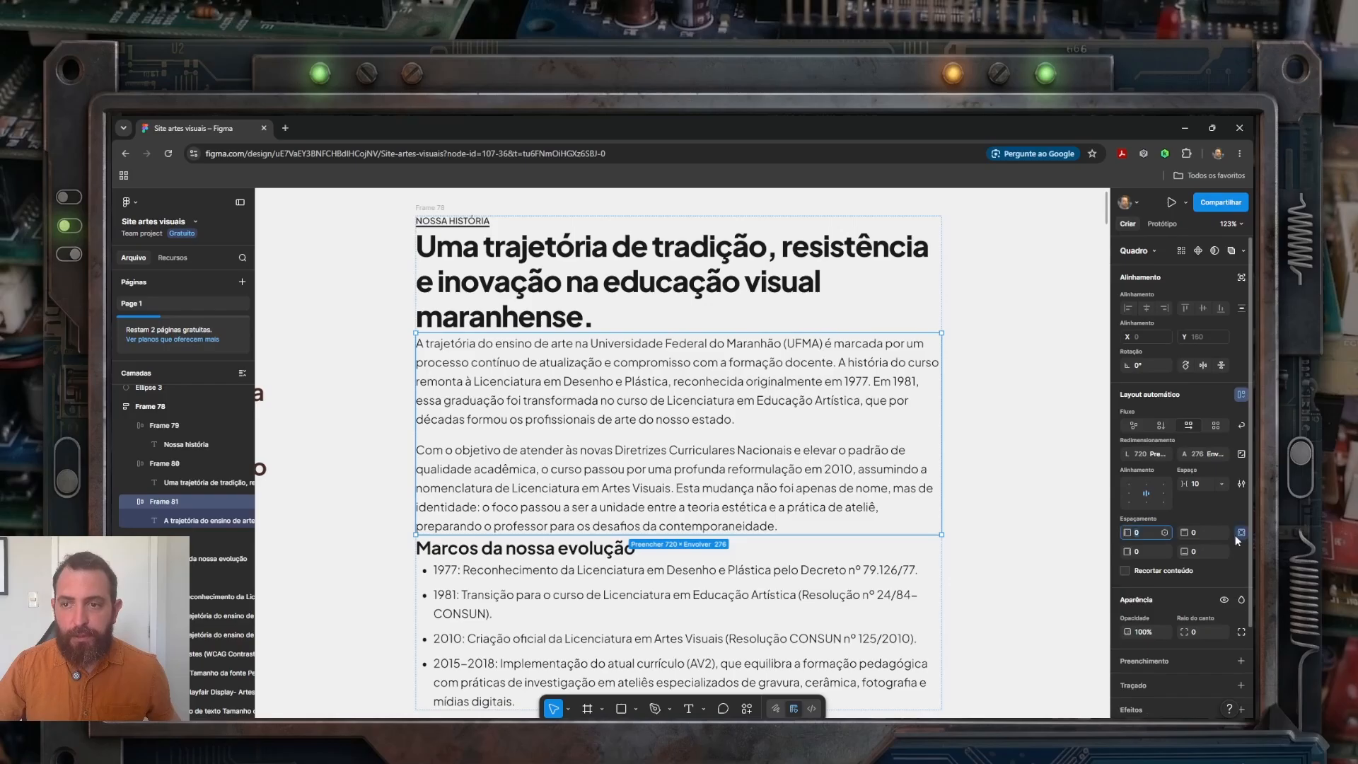
key("Return")
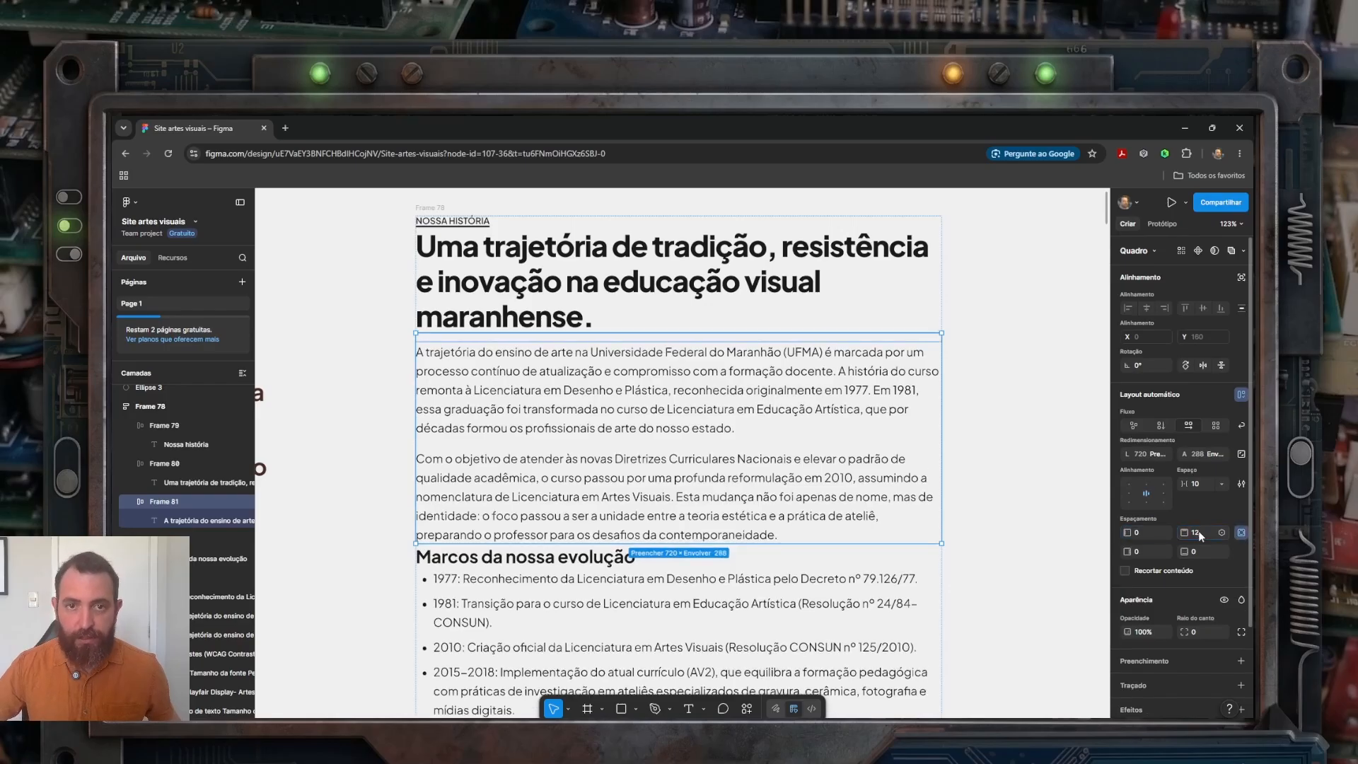
Step: Set the top padding to 24 on the "Marcos da nossa evolução" subheading's frame and 12 on the milestones list's frame
left_click(611, 560)
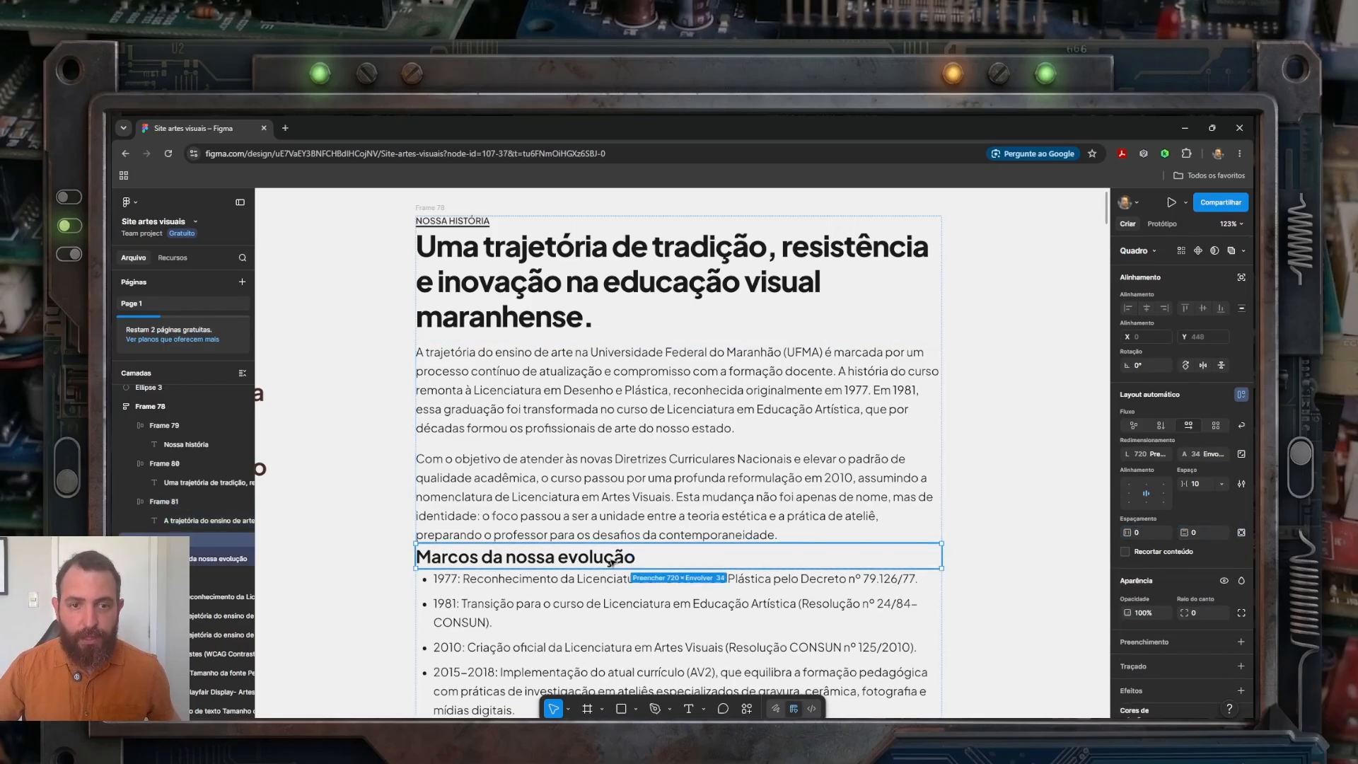
left_click(1242, 532)
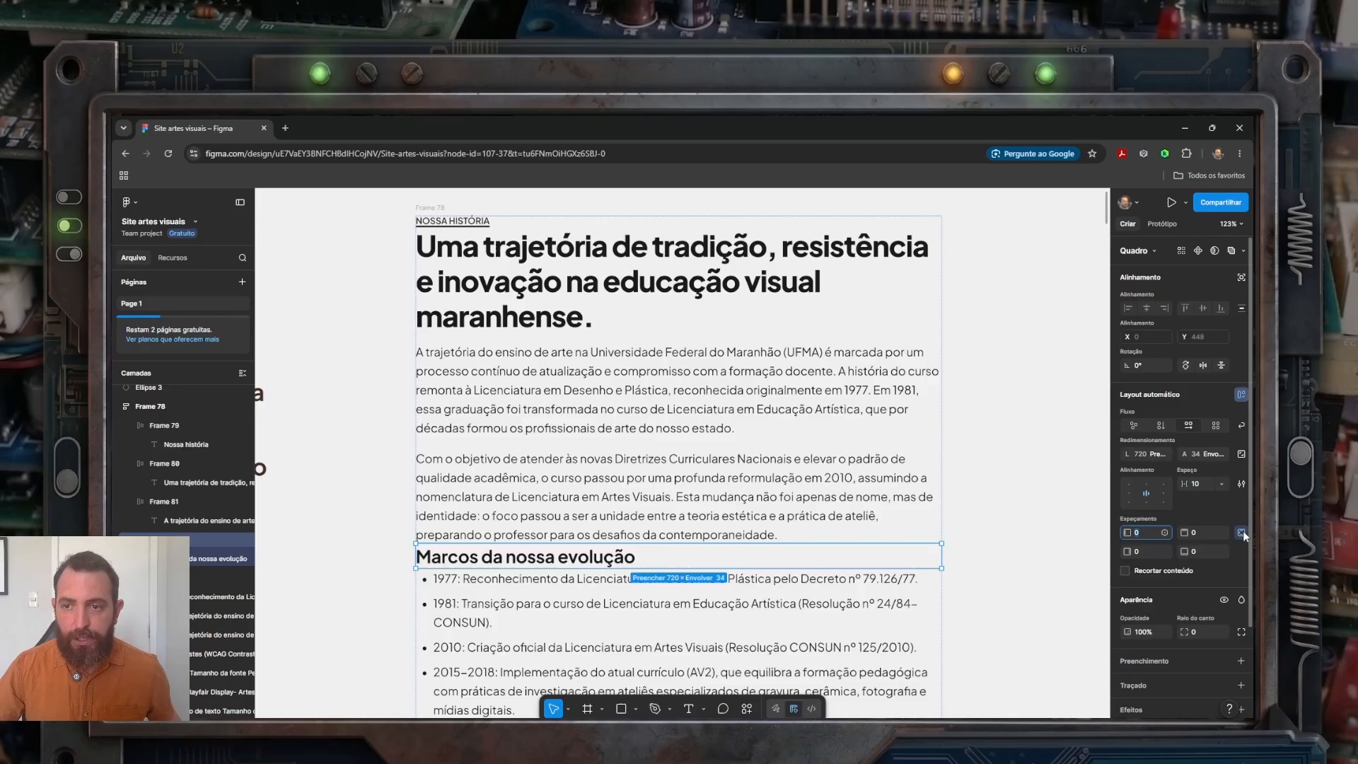
left_click(1201, 536)
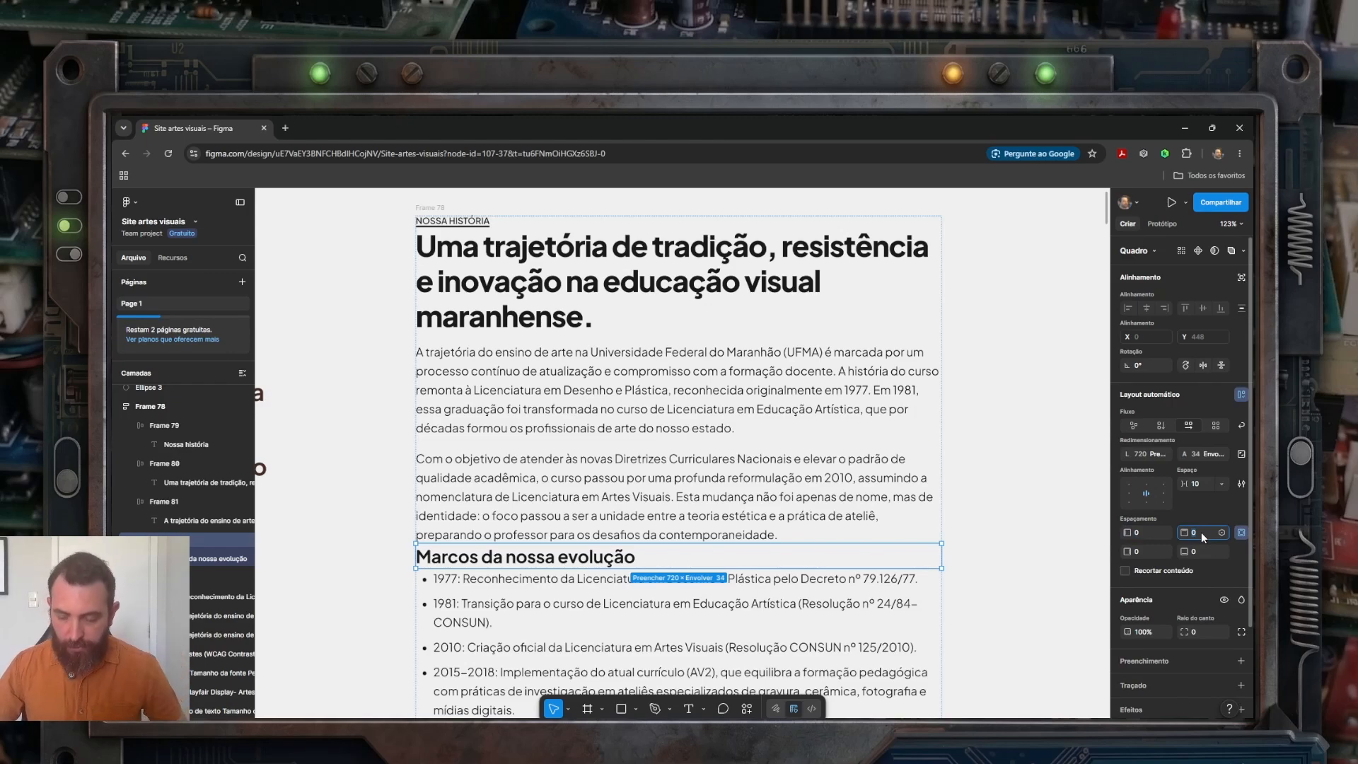
key("Return")
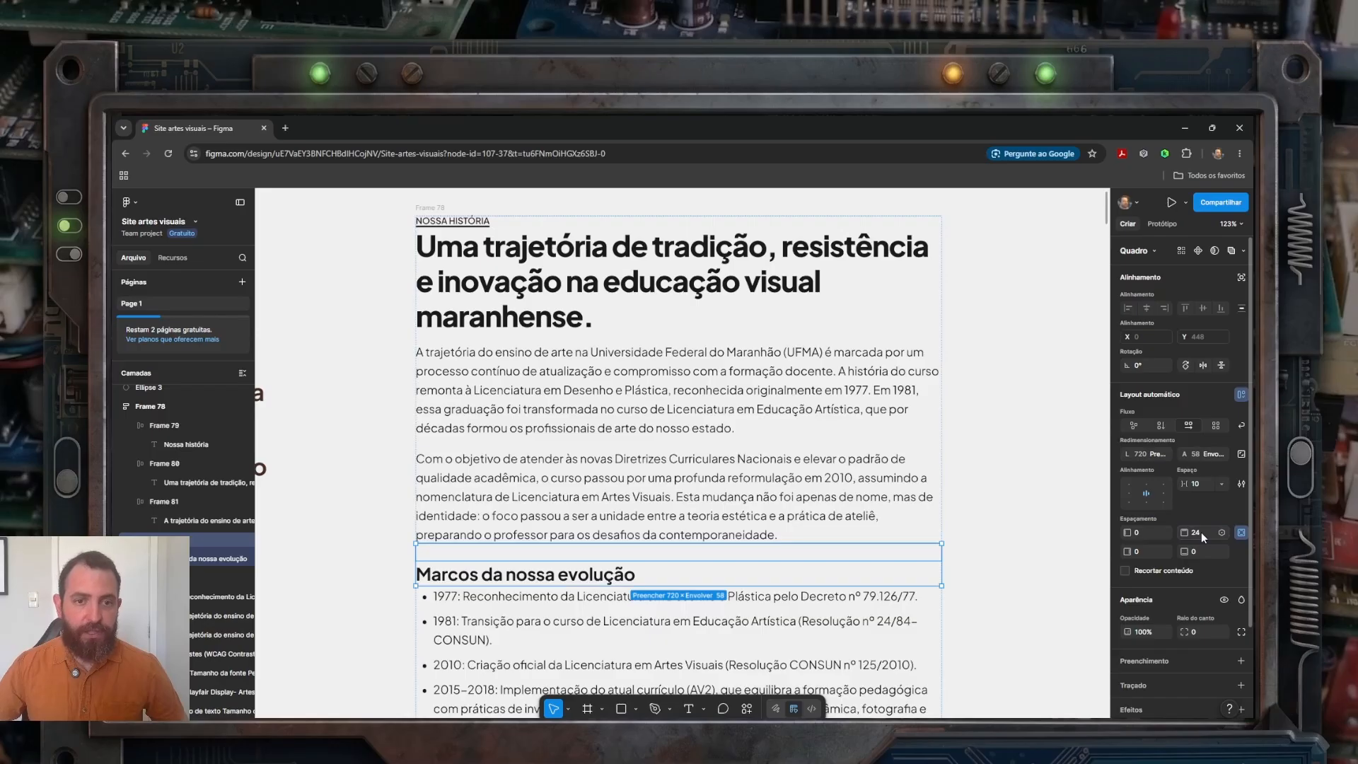
left_click(1054, 570)
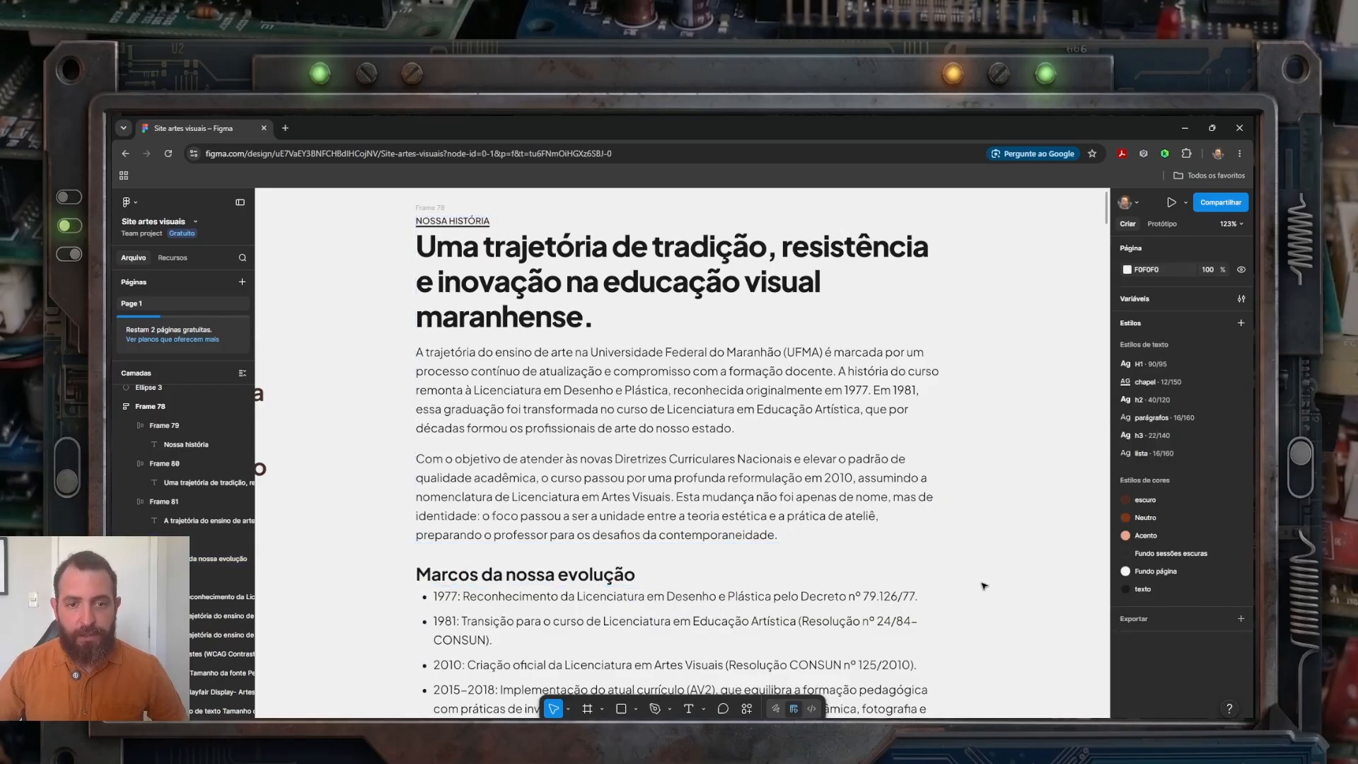
left_click(843, 597)
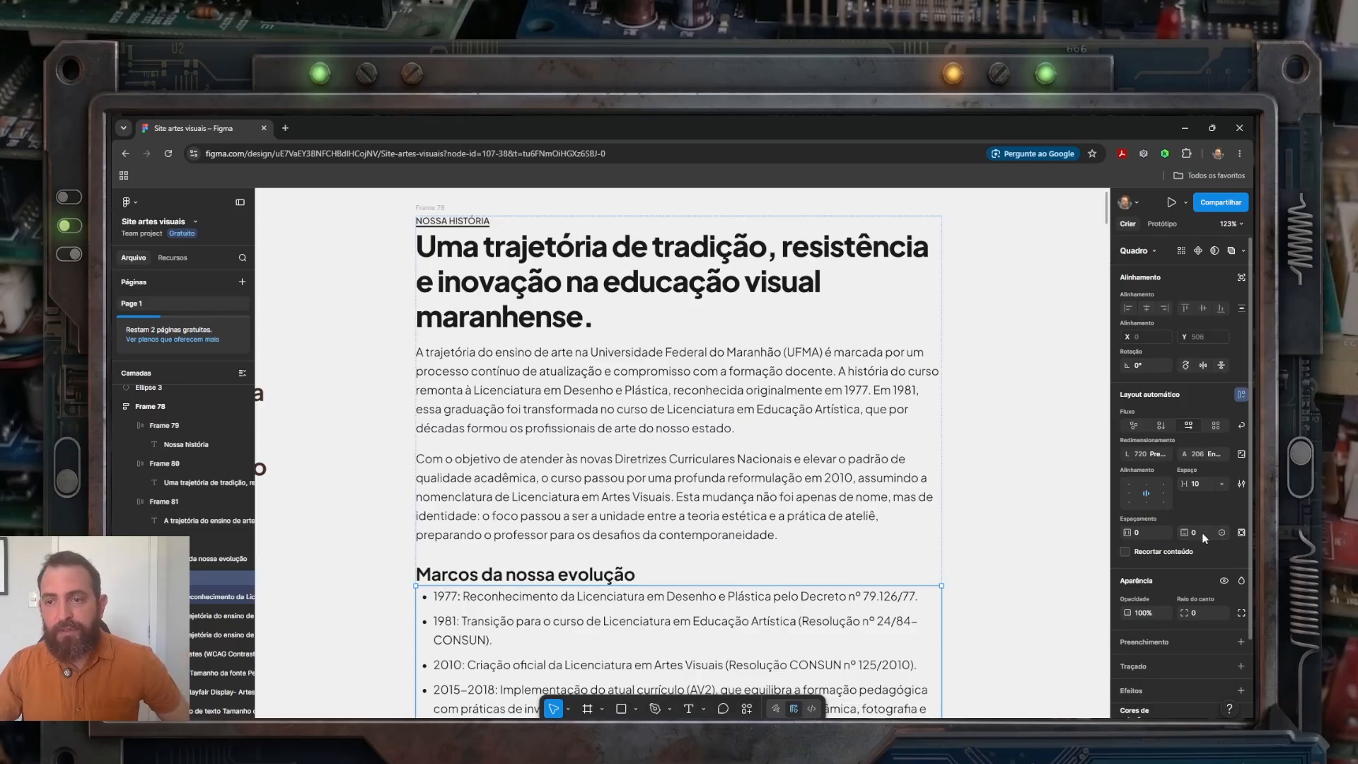
left_click(1240, 533)
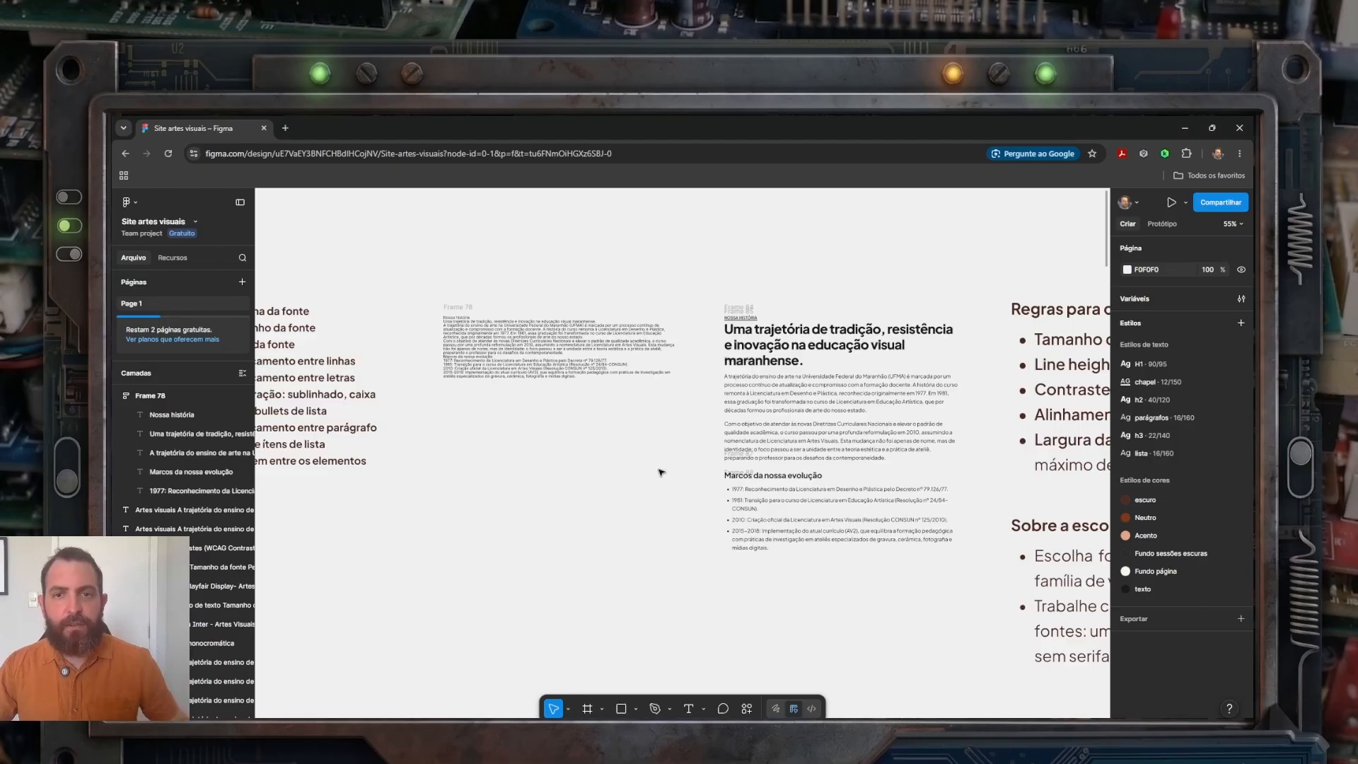
Step: Compare the original unformatted "Nossa história" text block with the formatted version beside it
scroll(702, 420, "up", 2)
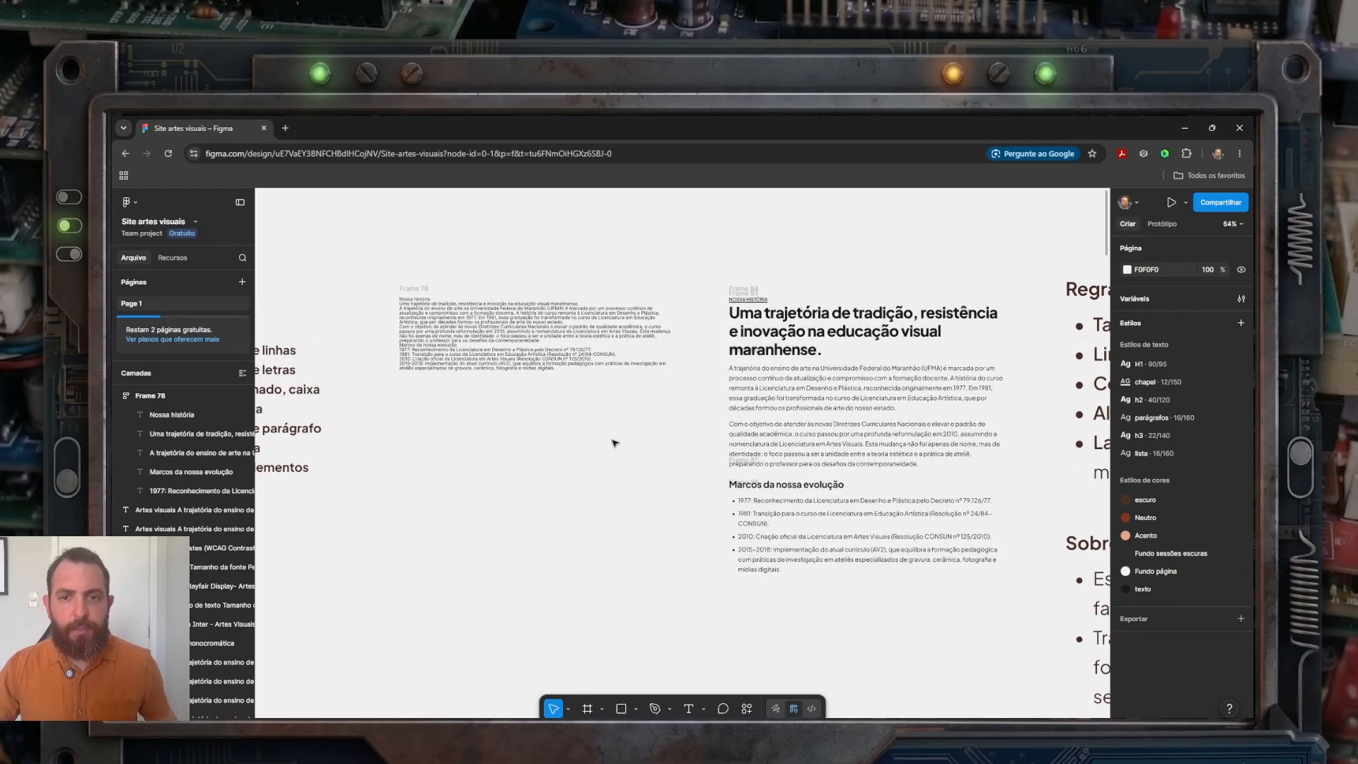
scroll(605, 407, "up", 8)
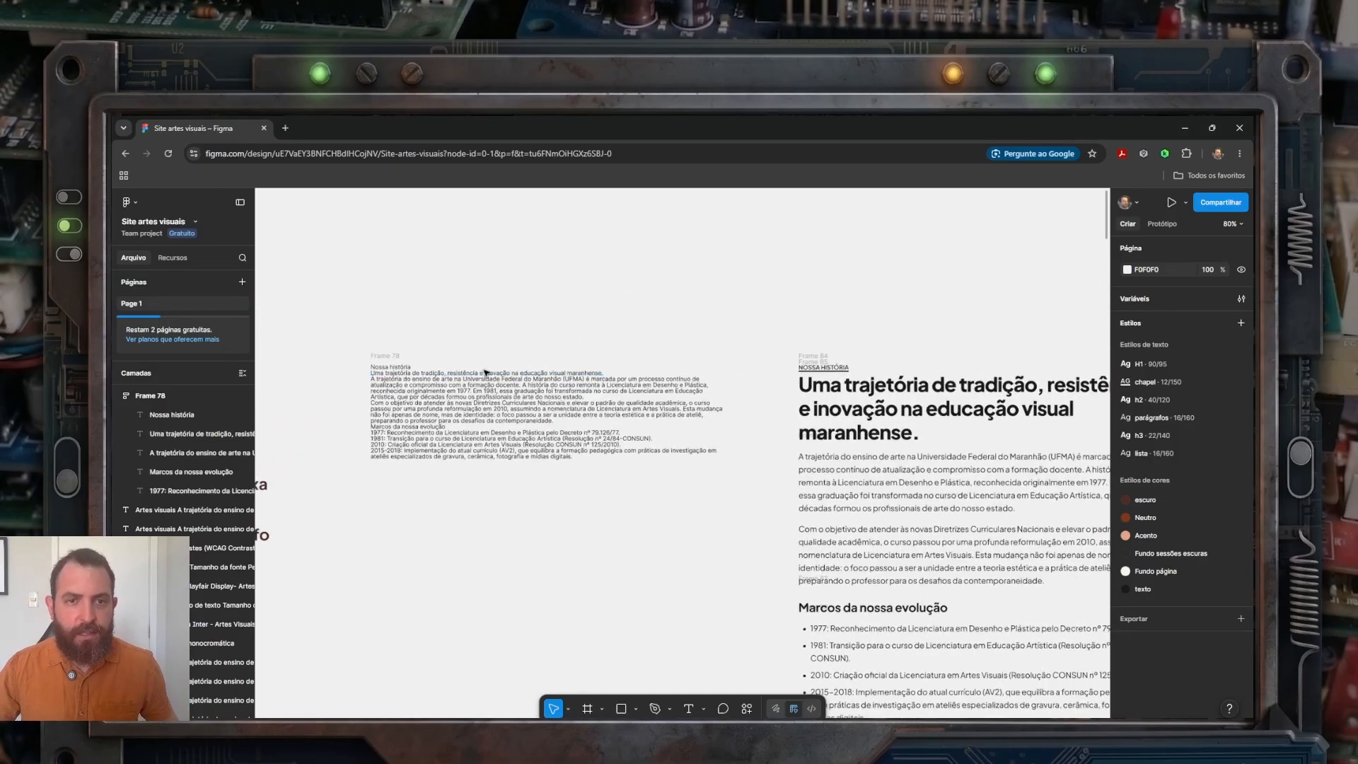
scroll(538, 494, "down", 1)
left_click_drag(483, 580, 577, 543)
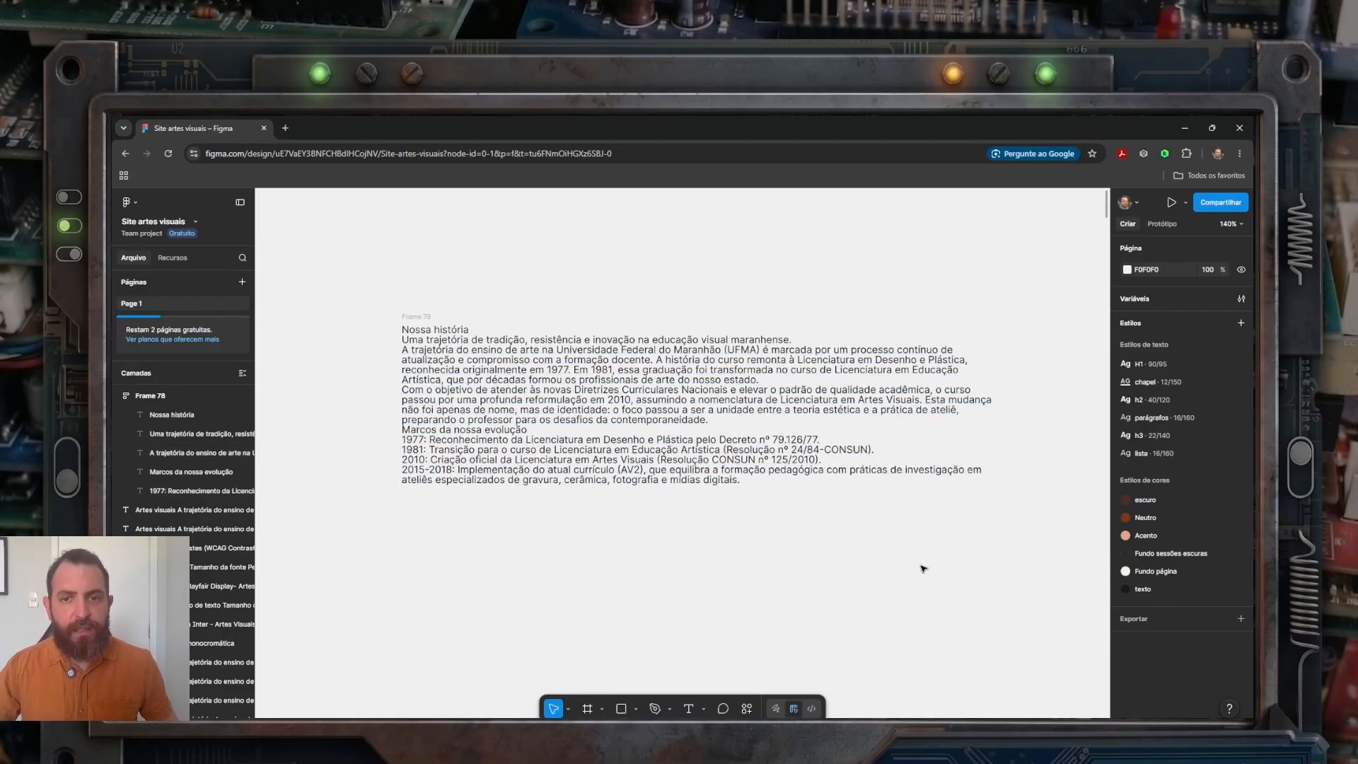
scroll(866, 465, "down", 2)
left_click_drag(977, 600, 370, 461)
scroll(746, 474, "down", 1)
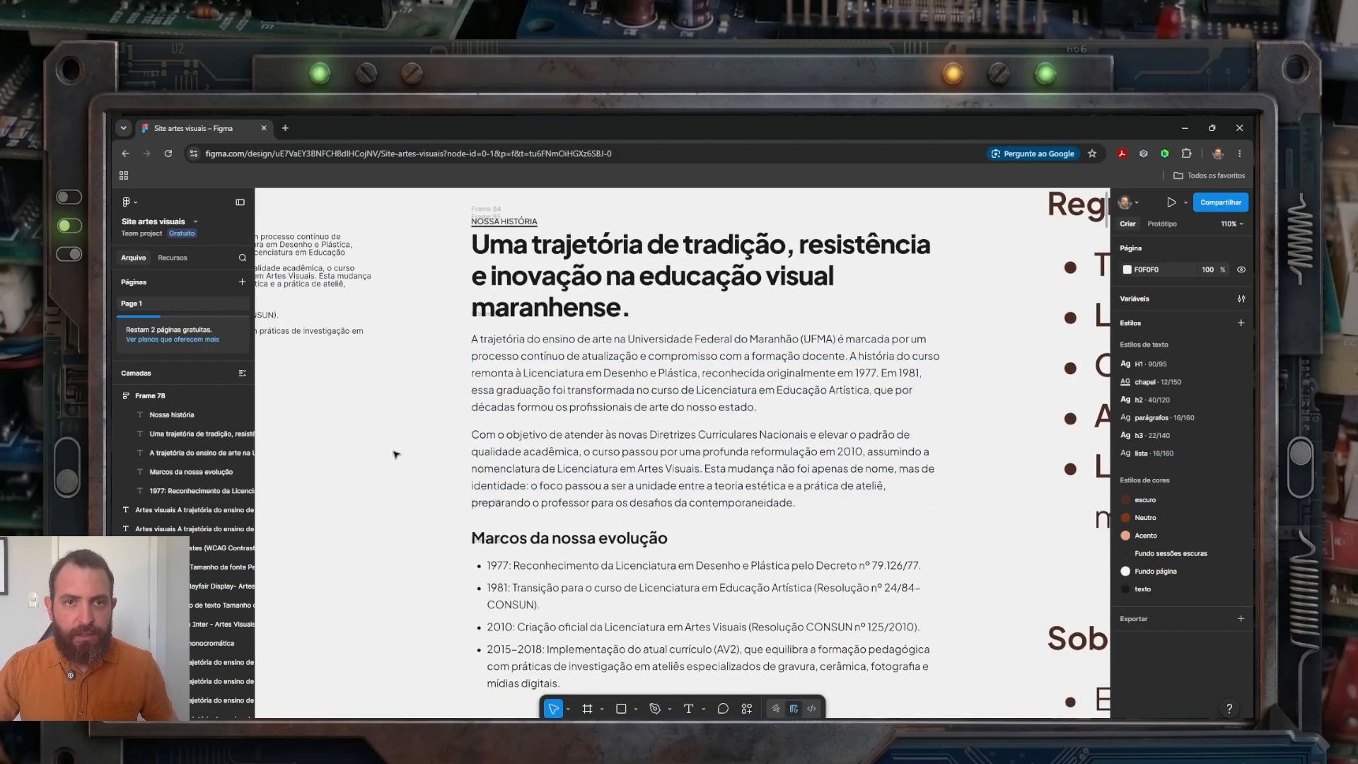
scroll(746, 474, "down", 1)
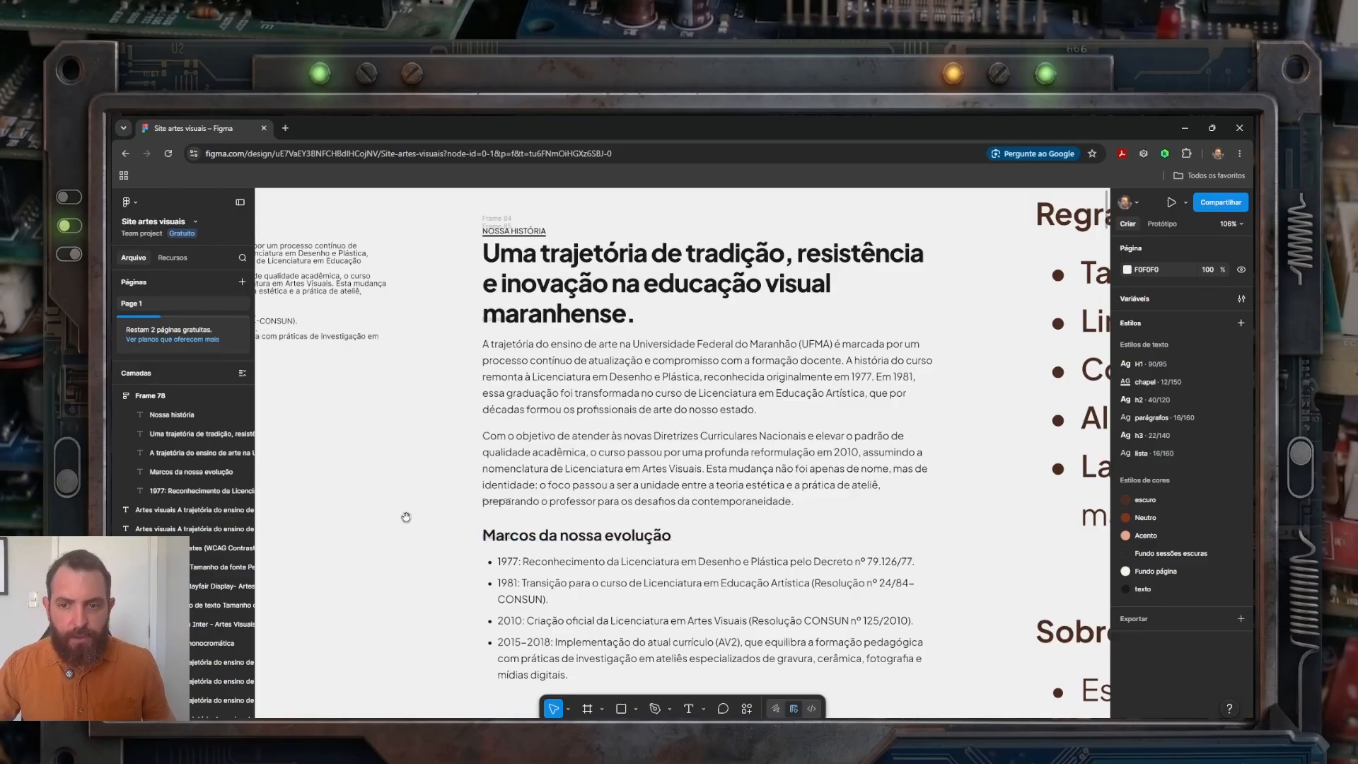
Step: Review the numbered typography checklist and the "Regras para corpo de texto" notes on size, line height, contrast, alignment and text box width
left_click_drag(405, 517, 933, 599)
scroll(545, 438, "up", 5)
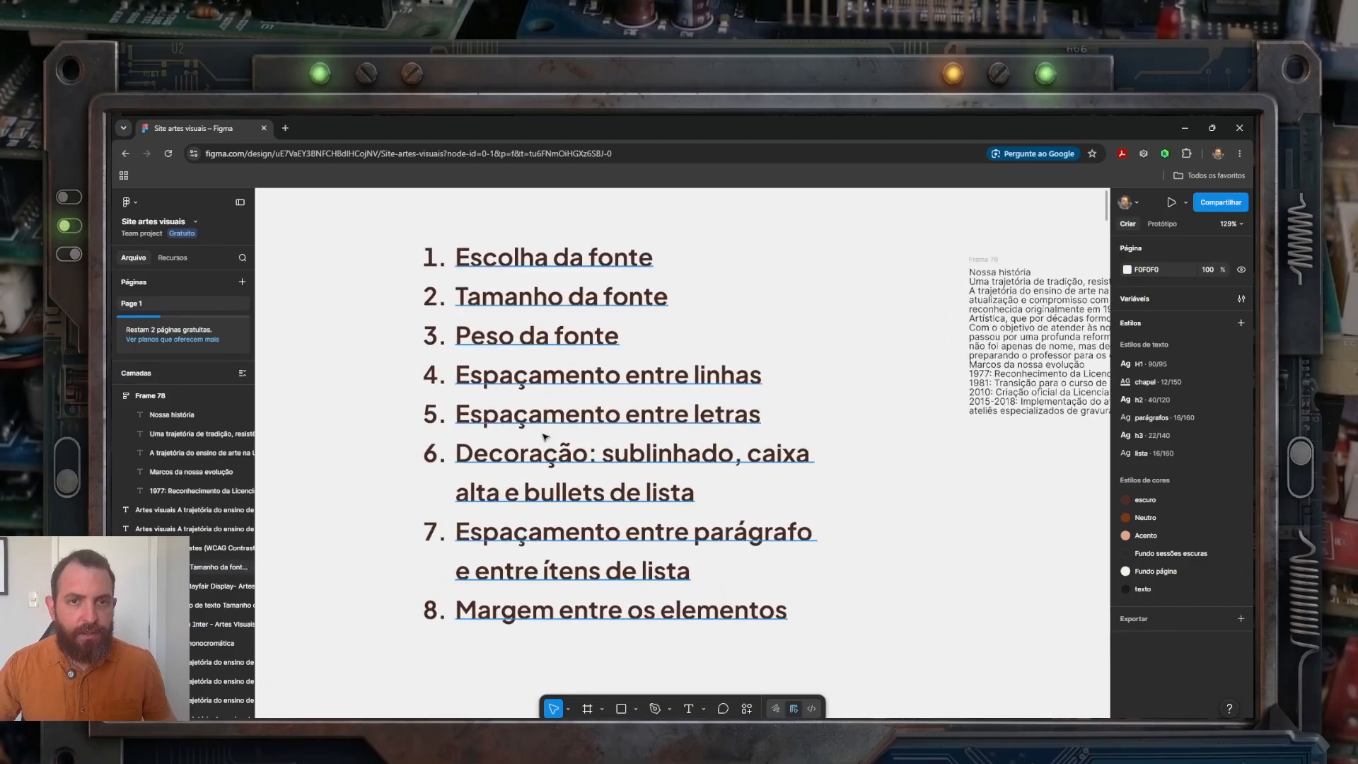
scroll(545, 438, "up", 3)
mouse_move(969, 422)
left_mouse_down()
mouse_move(995, 452)
mouse_move(979, 435)
left_mouse_up()
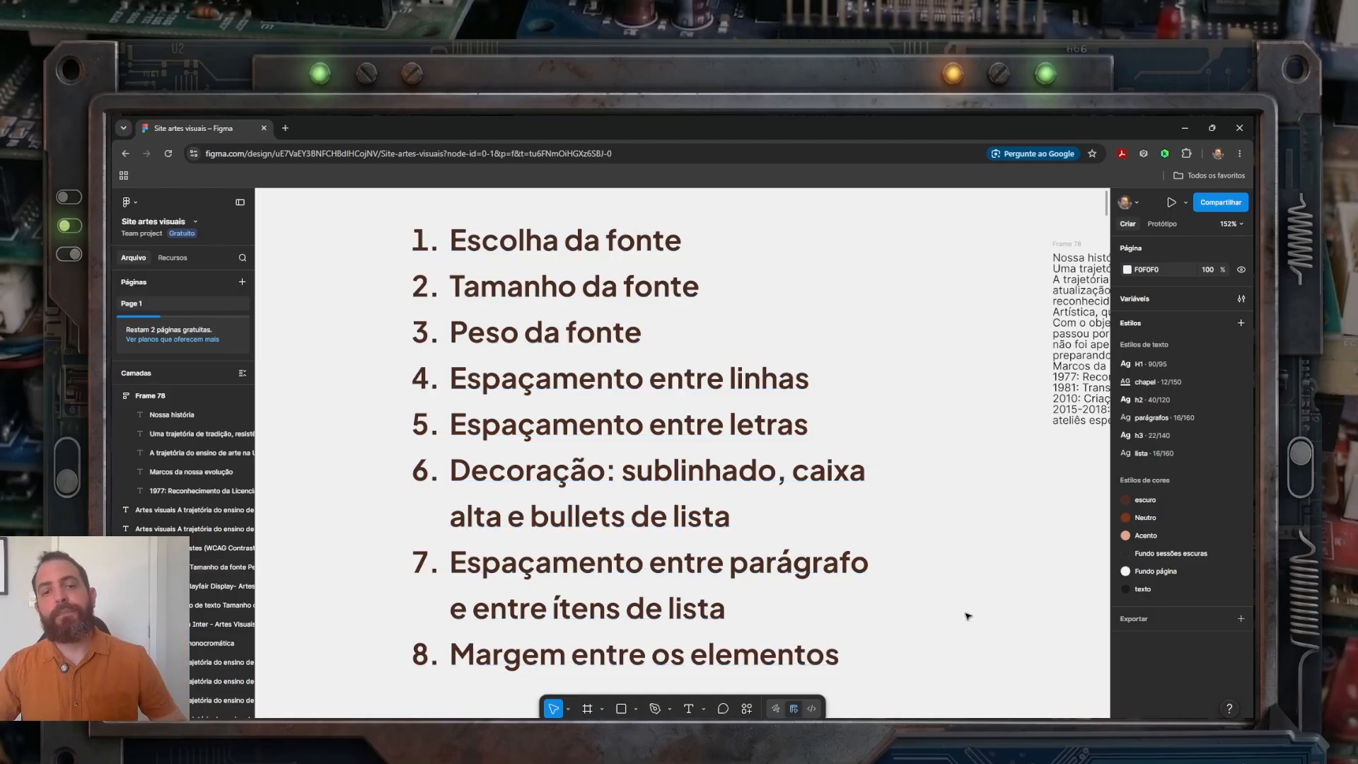
scroll(933, 530, "down", 1)
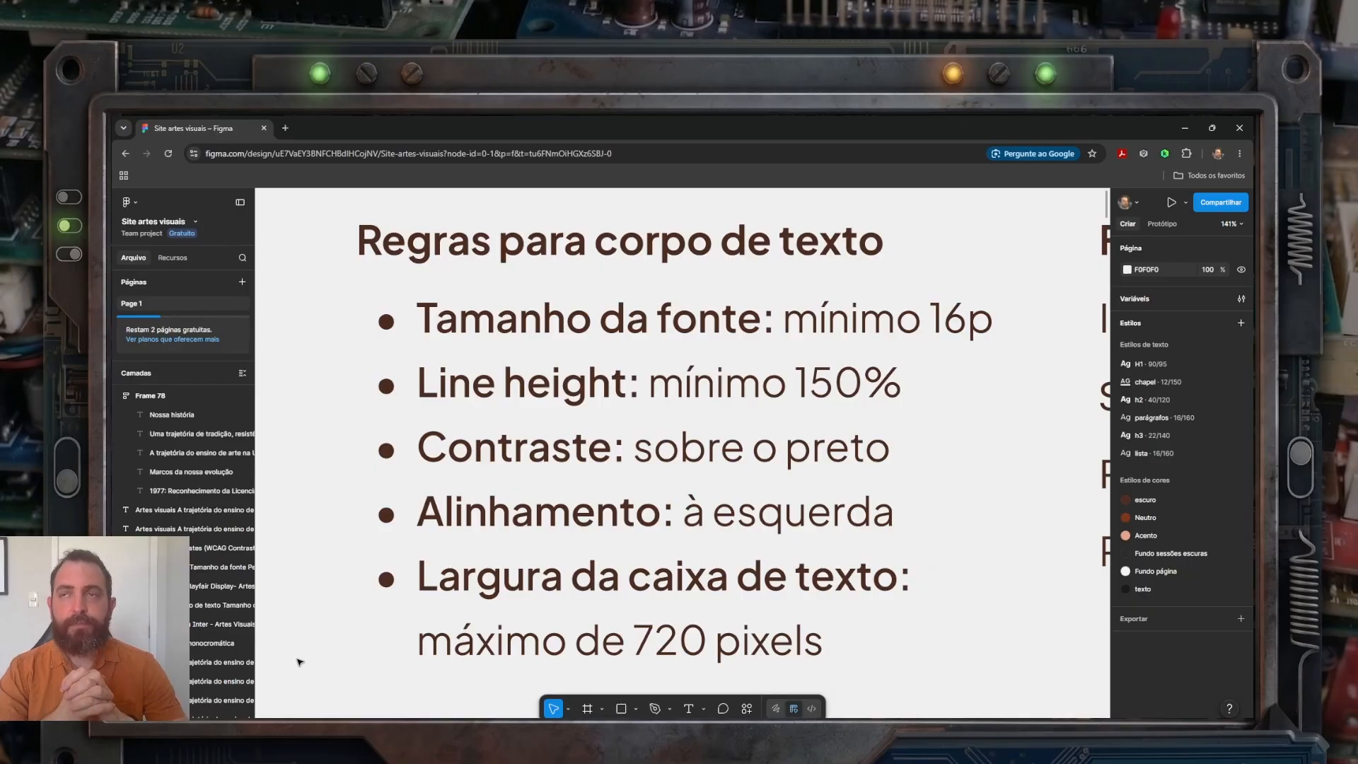
scroll(300, 661, "down", 3)
scroll(671, 428, "up", 2)
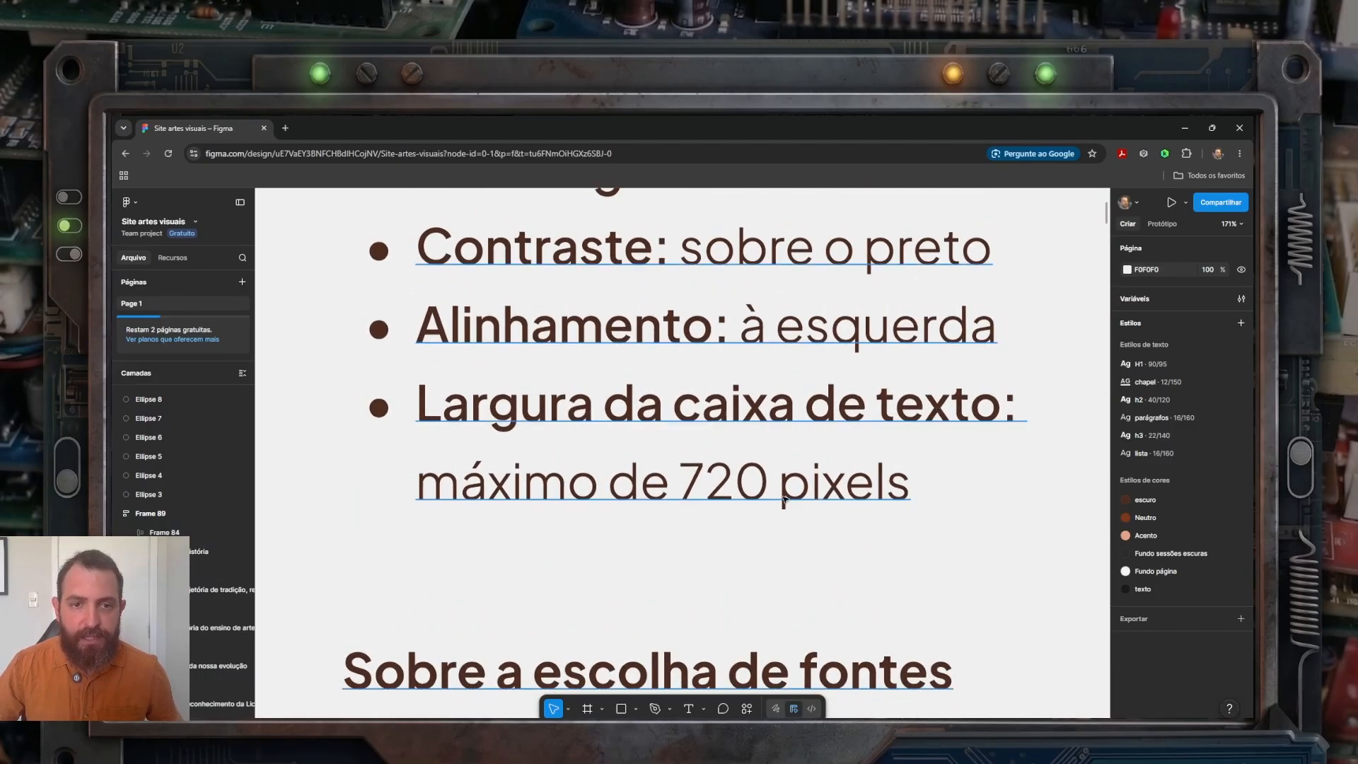
scroll(328, 525, "down", 5)
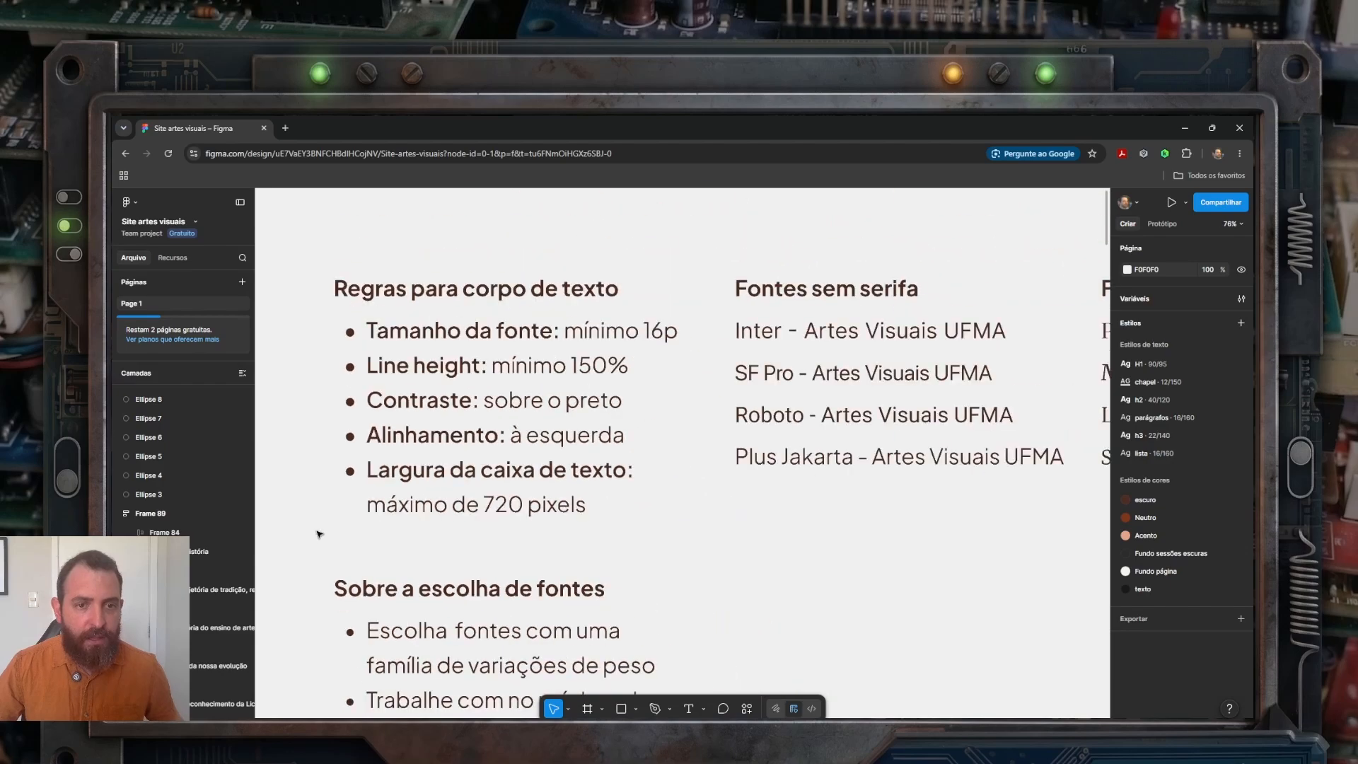
Step: Try the formatted "Nossa história" frame at a width of 1160, and narrow it back to about 719
scroll(321, 530, "left", 2)
left_click_drag(324, 532, 879, 336)
scroll(879, 336, "up", 1)
scroll(879, 336, "left", 1)
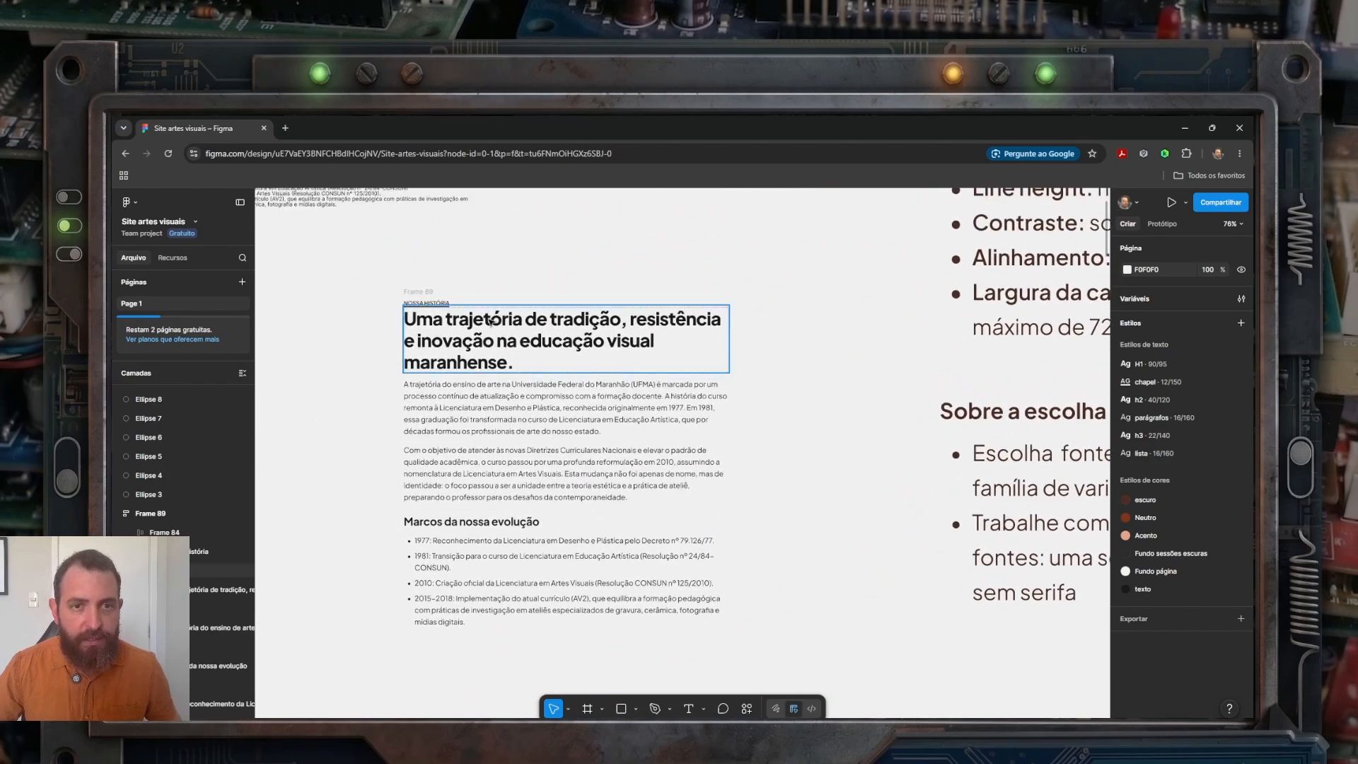
left_click(427, 293)
left_click(428, 292)
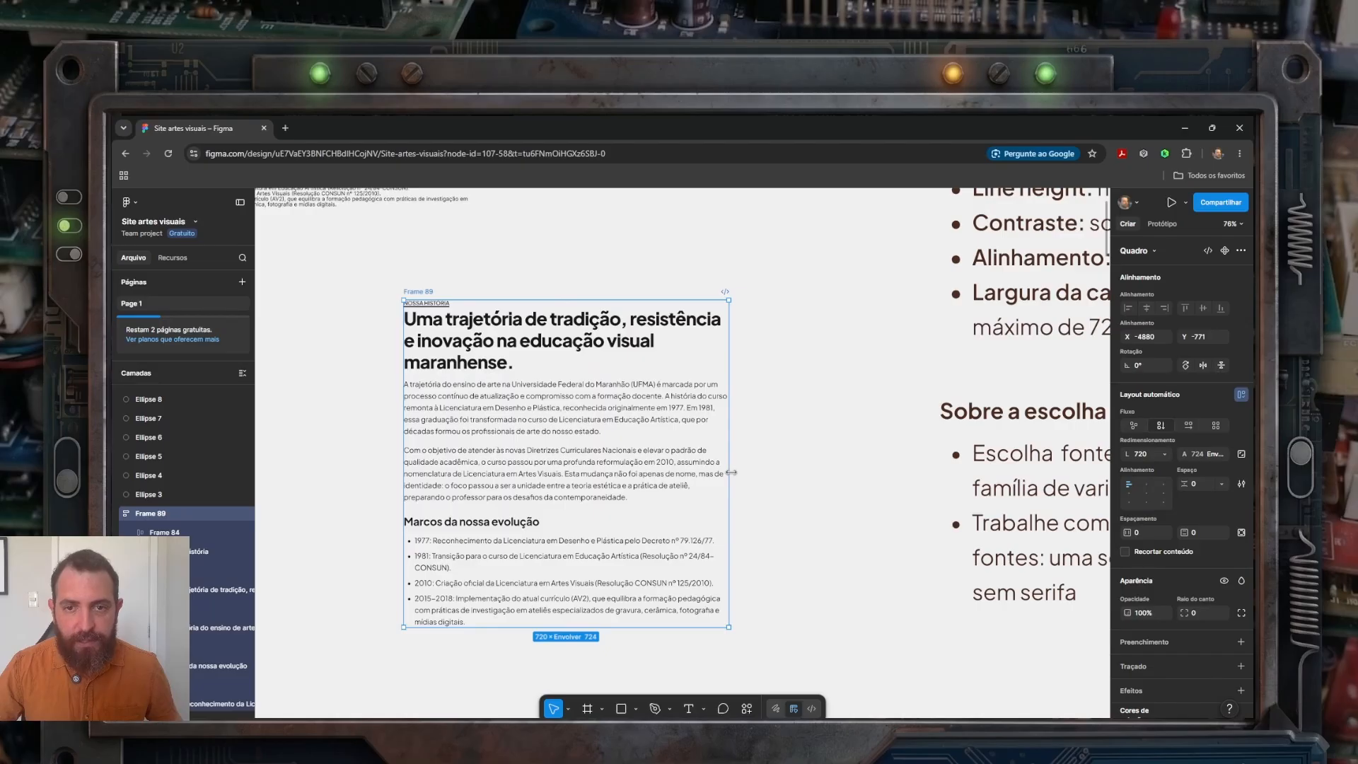
left_click_drag(731, 473, 926, 410)
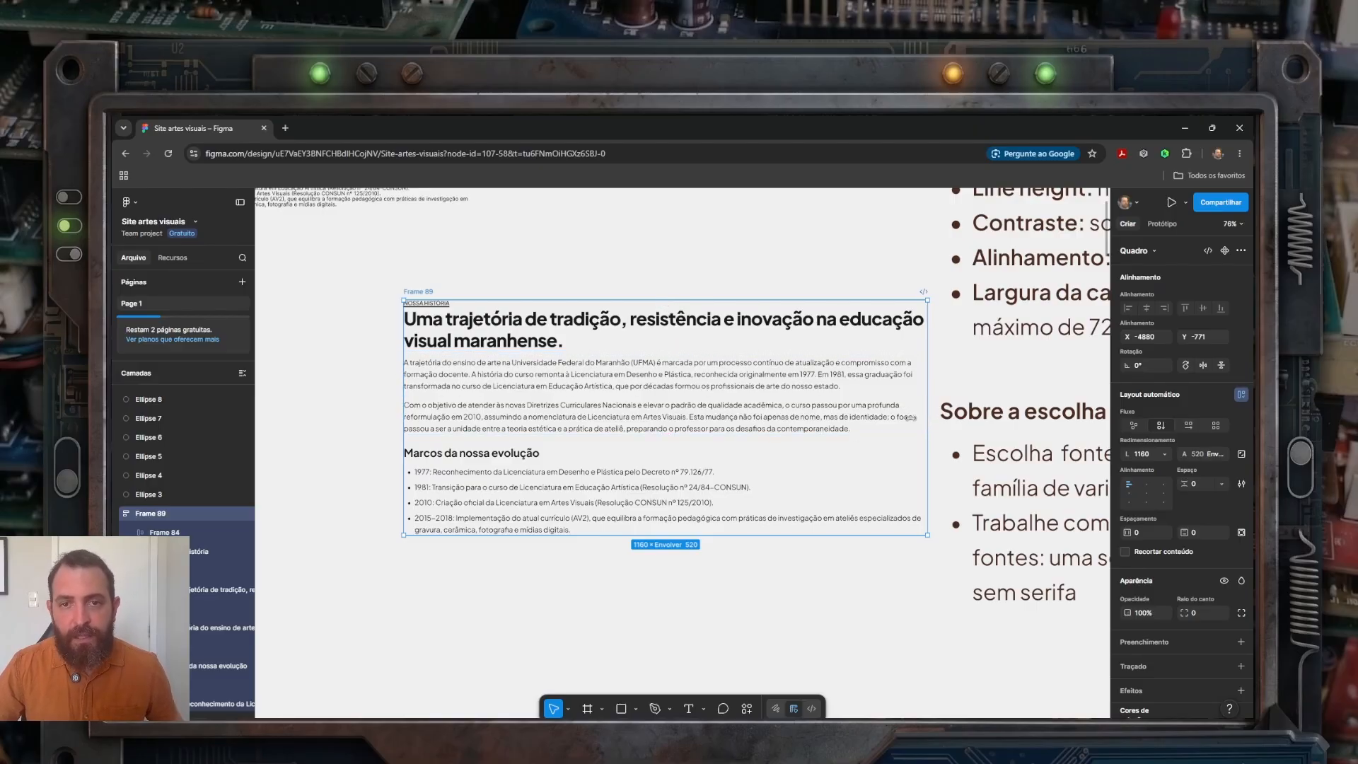
left_click_drag(911, 417, 729, 415)
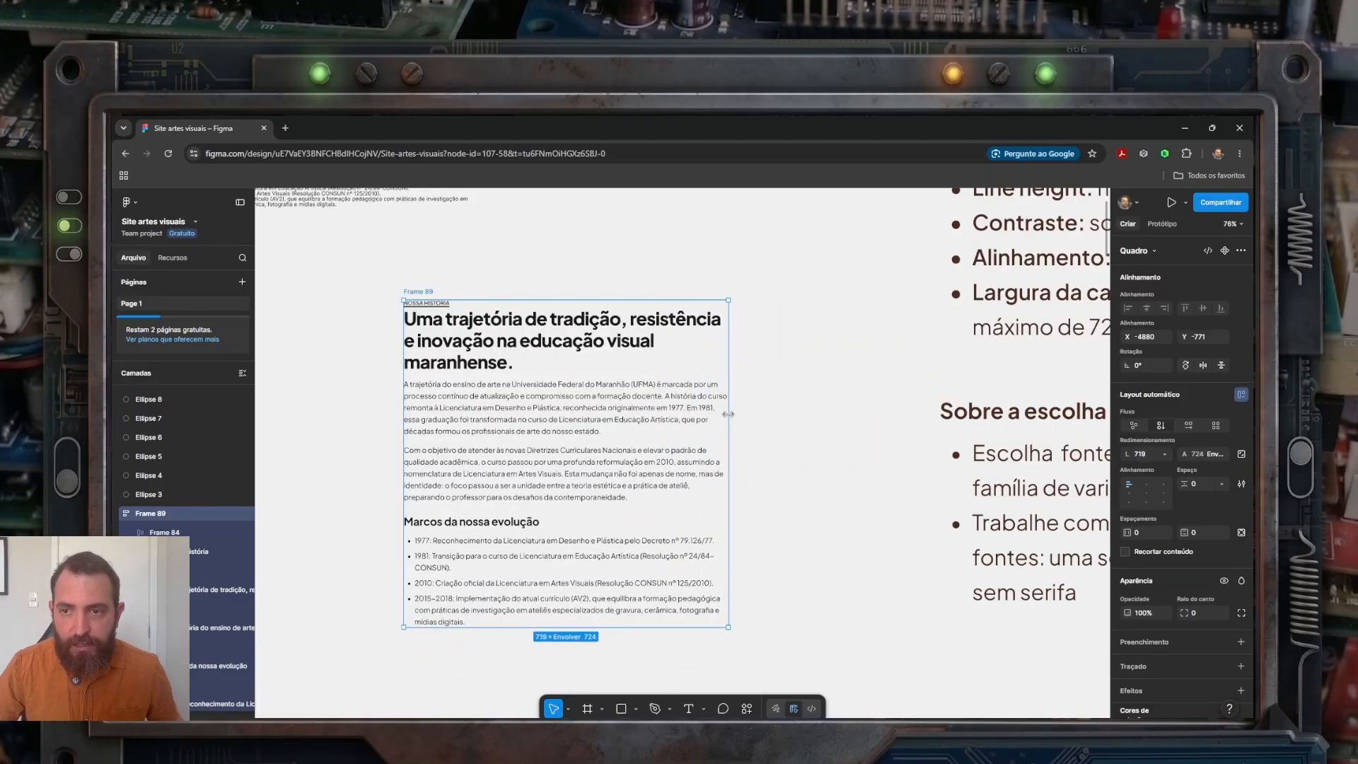
Step: Review the "Sobre a escolha de fontes" notes on weight variations and the two-font limit
left_click(764, 425)
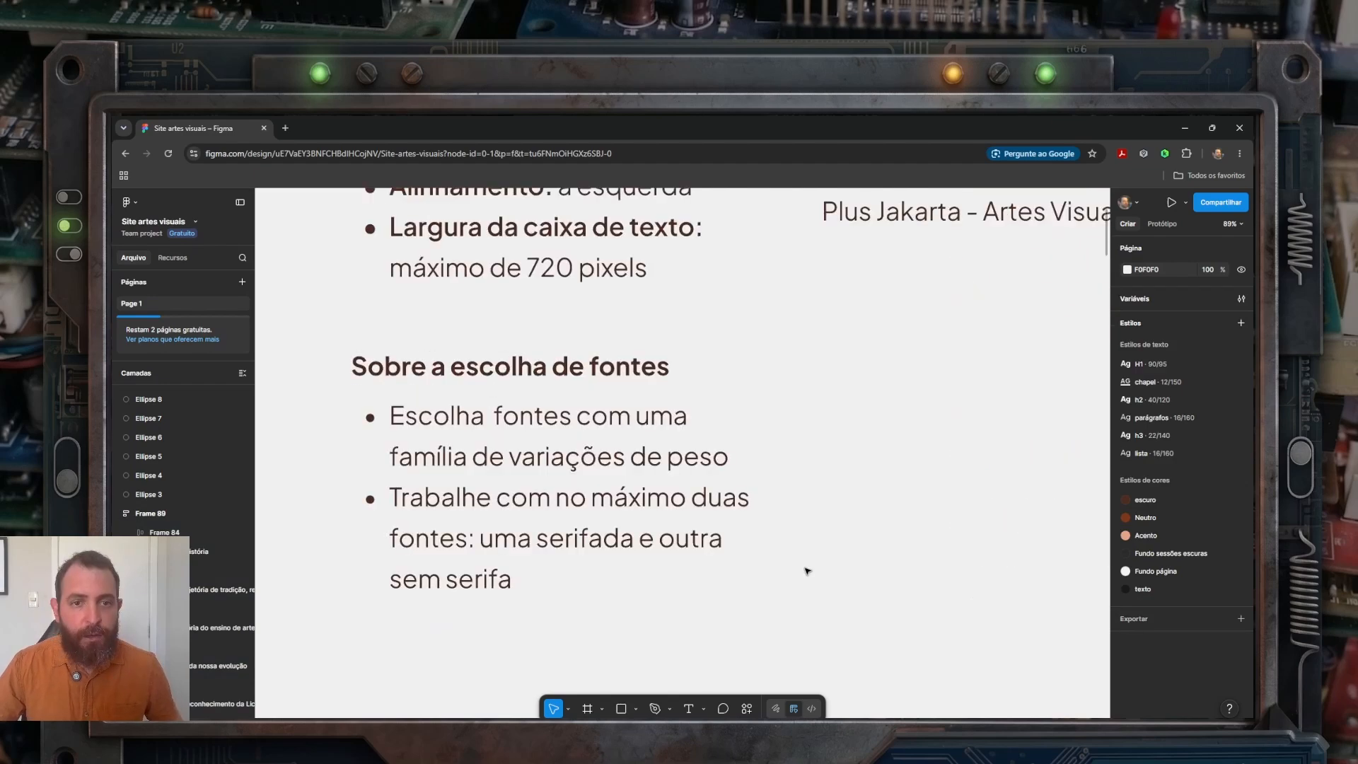
scroll(807, 571, "down", 2)
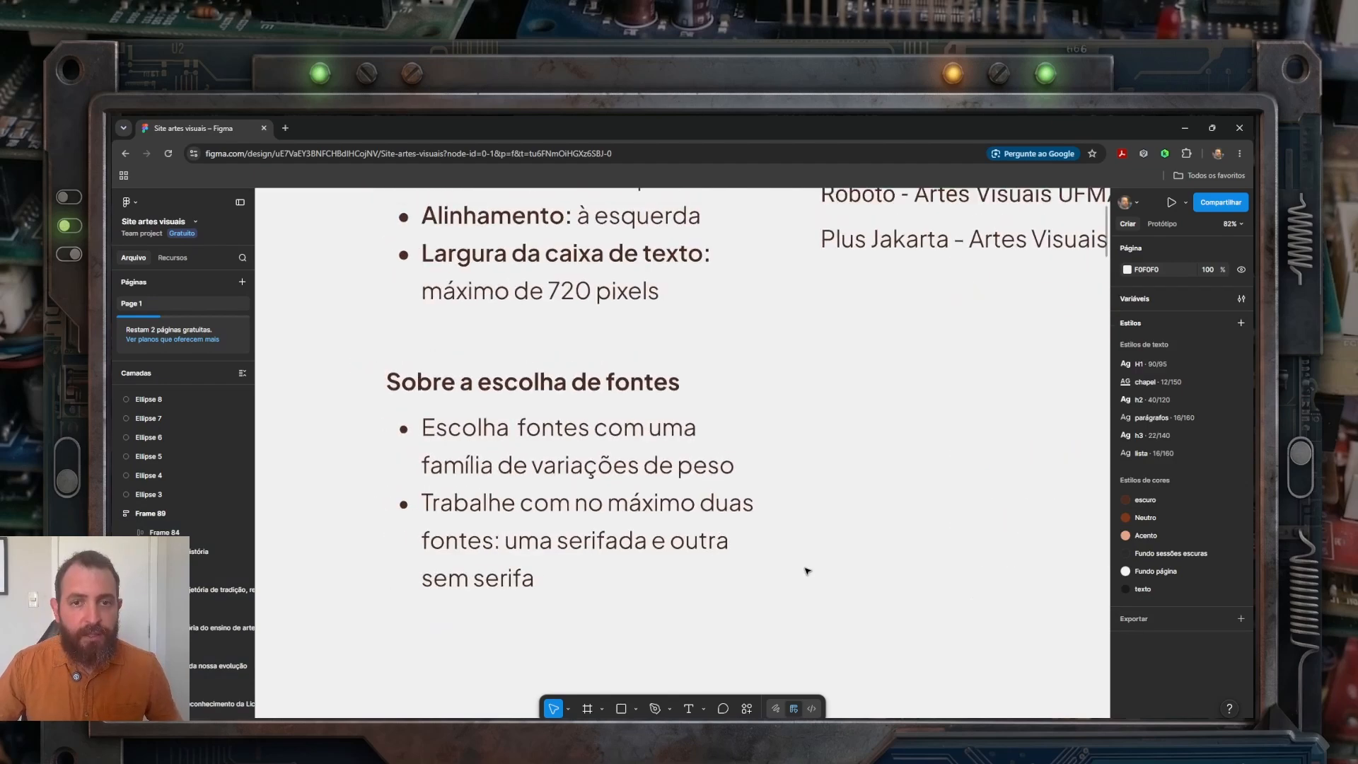
scroll(804, 571, "up", 2)
left_click_drag(331, 631, 511, 618)
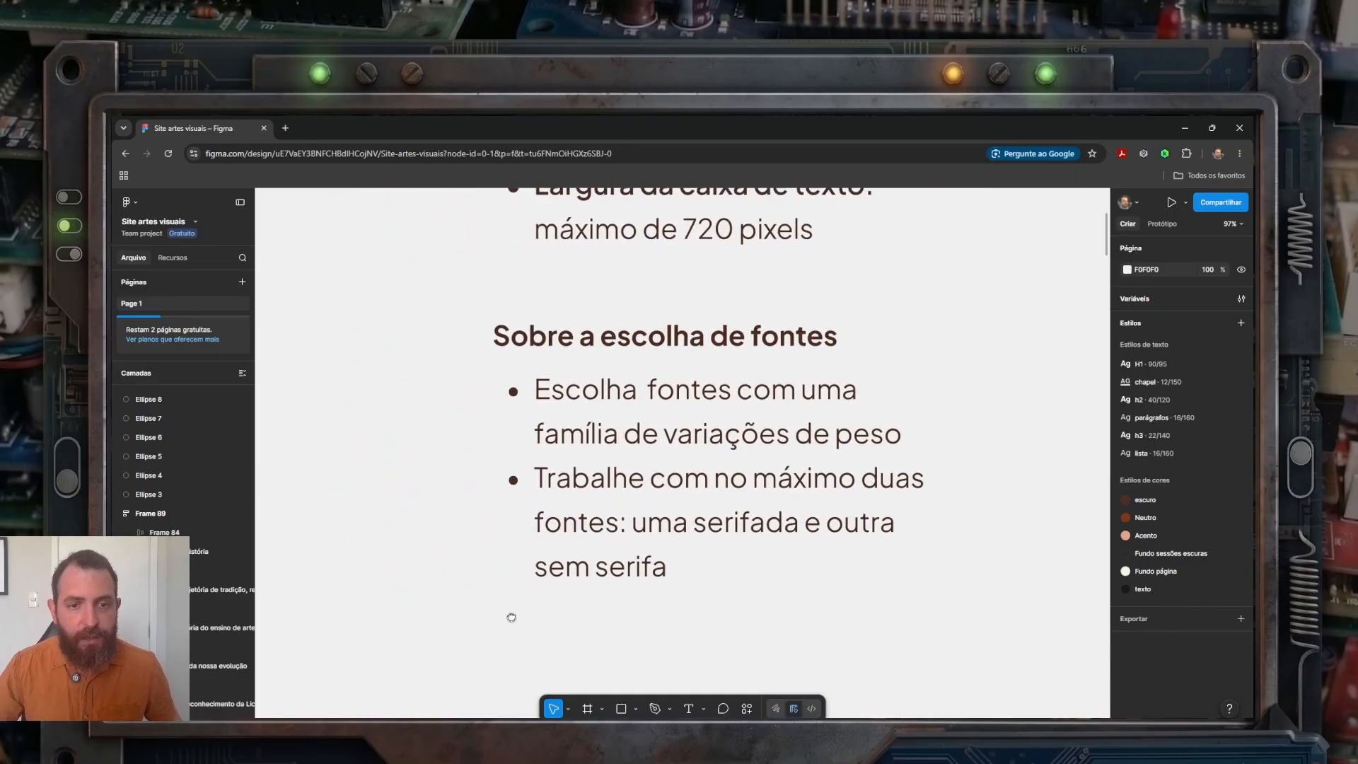
scroll(641, 519, "up", 1)
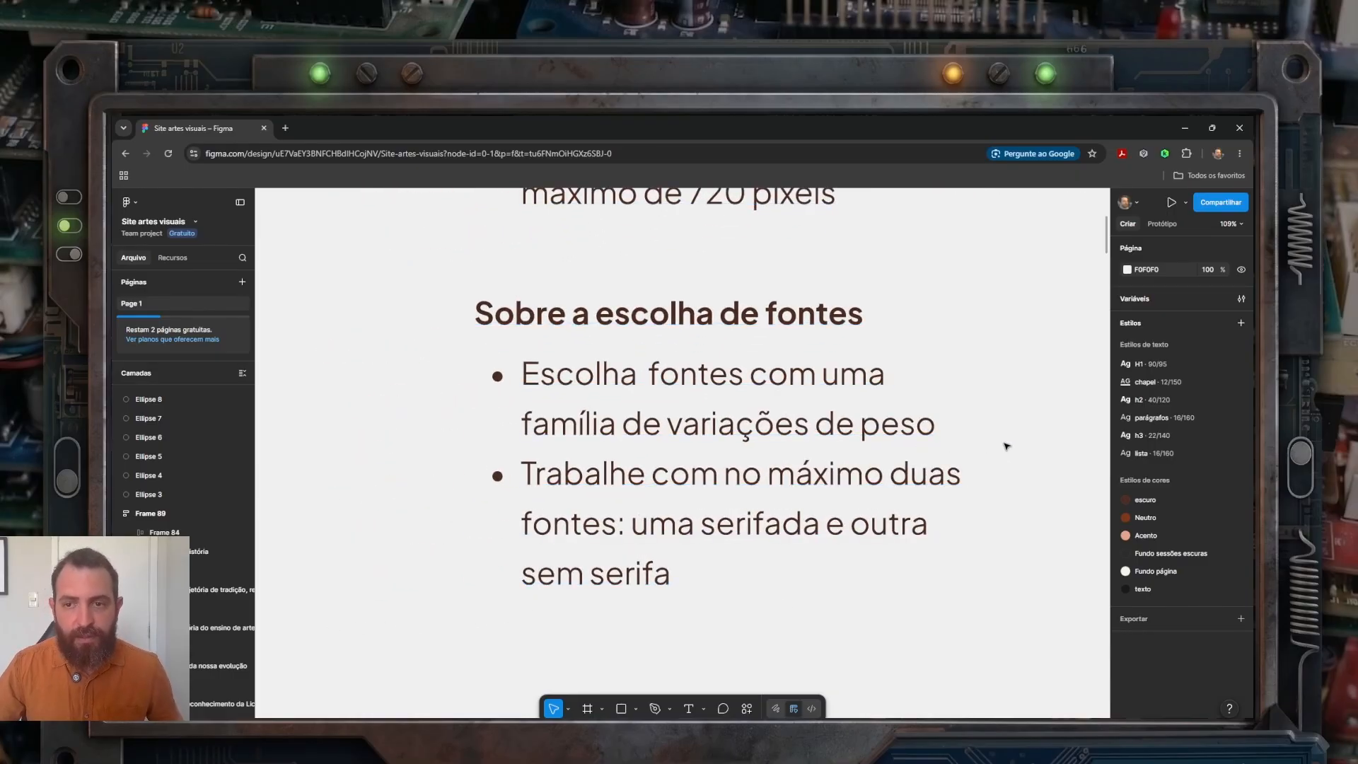
Step: Inspect the weight variations available in Plus Jakarta Sans using a temporary empty text layer, and discard that layer
left_click(692, 710)
left_click(671, 643)
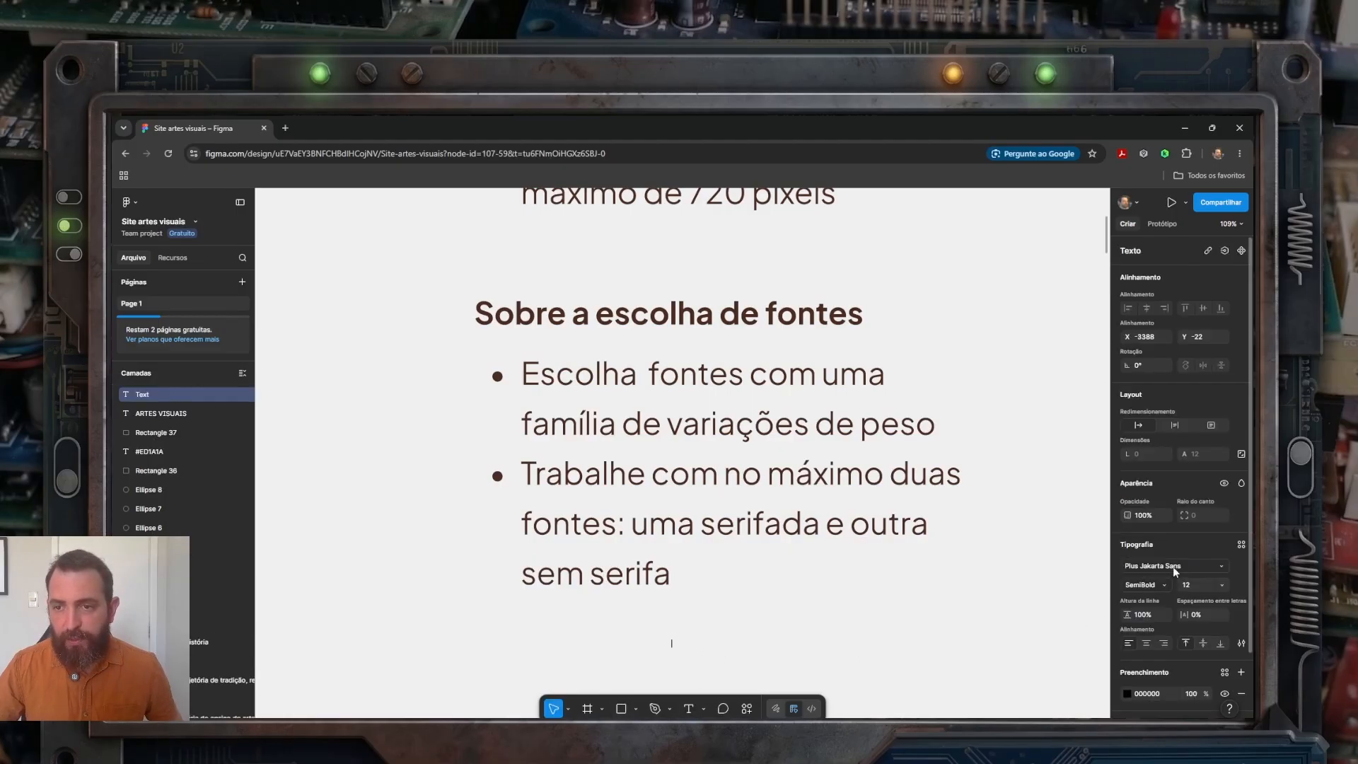
left_click(1169, 585)
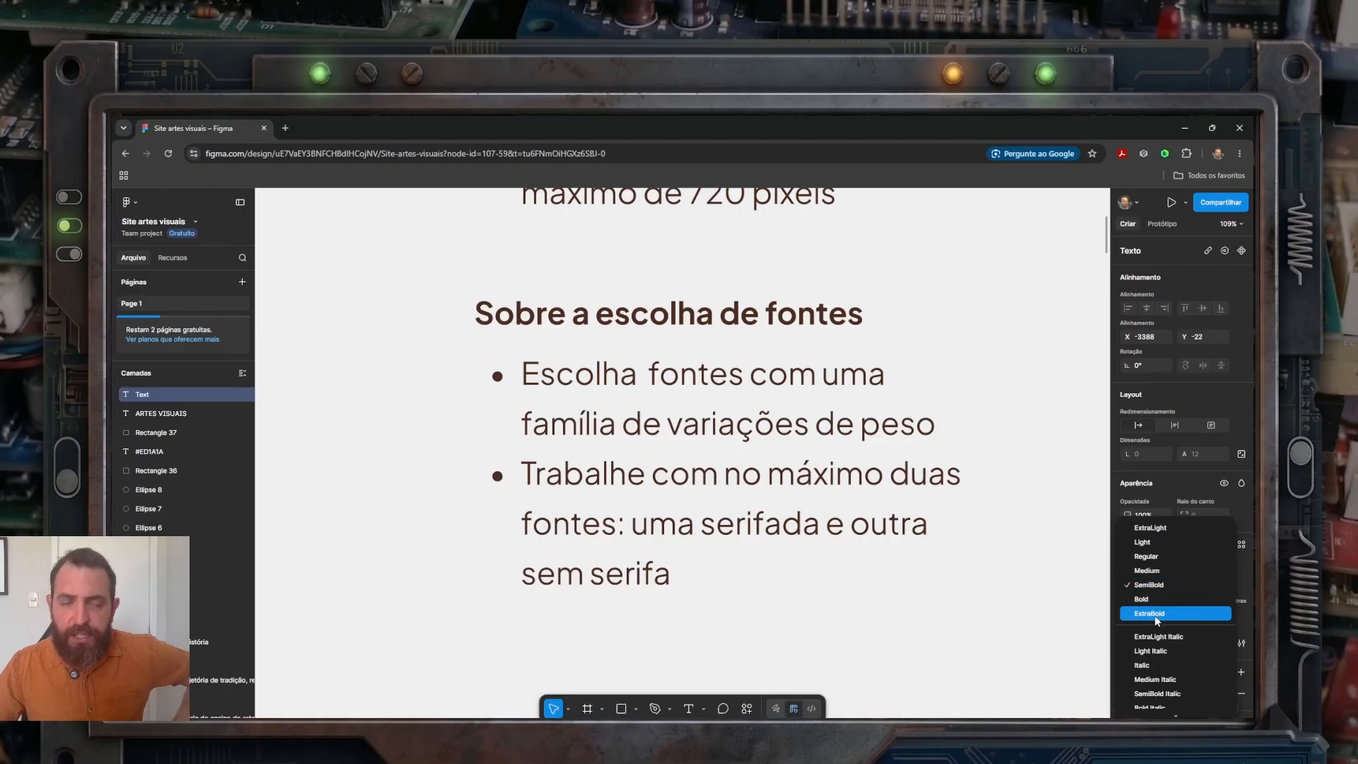
left_click(368, 599)
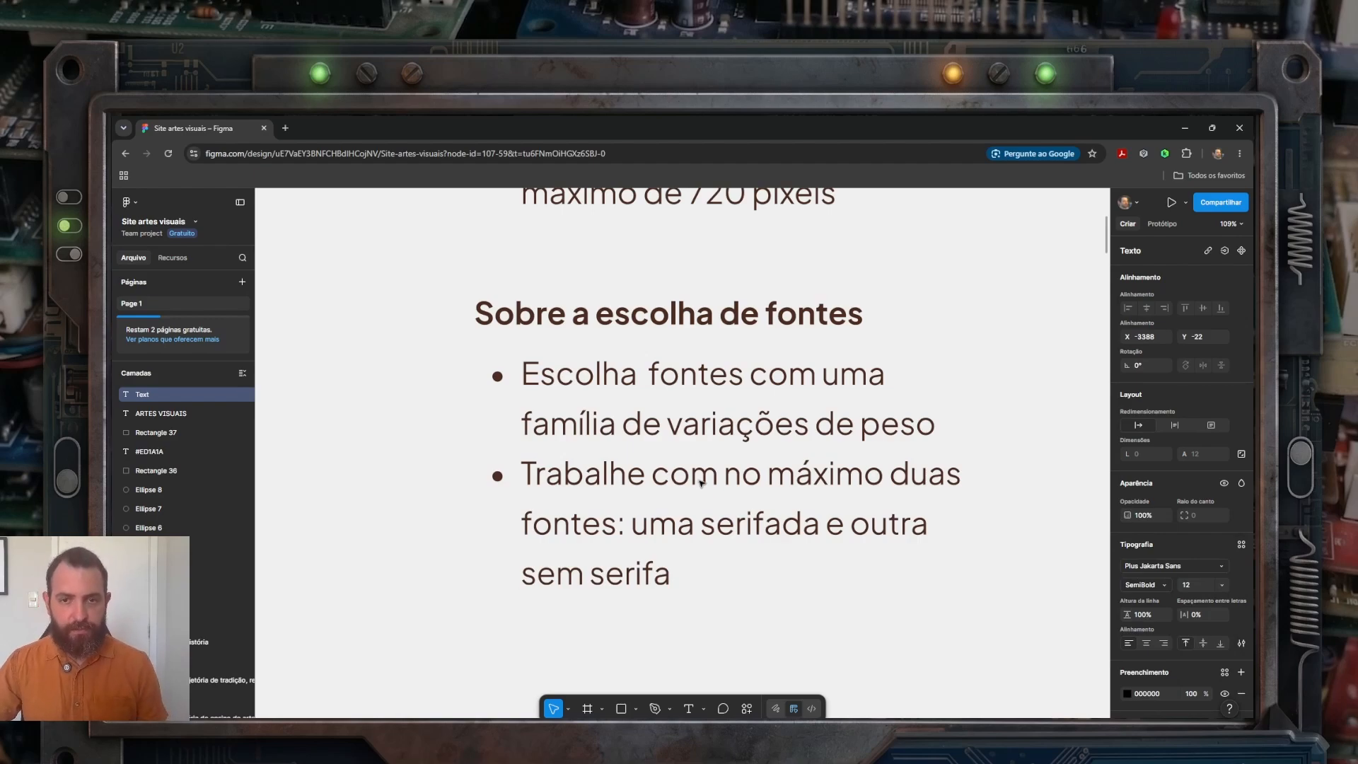
key("Escape")
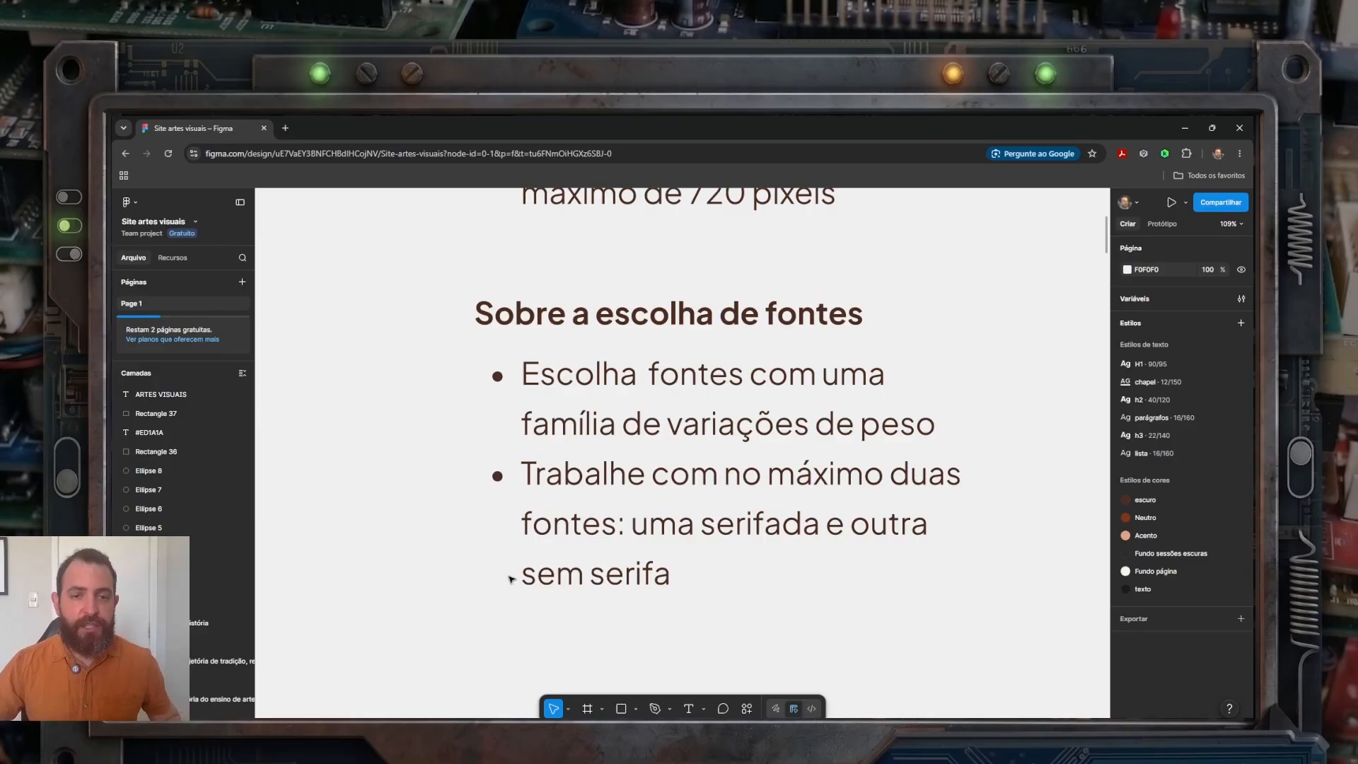
Step: Review the sample lists under "Fontes sem serifa" and "Fontes serifada"
scroll(482, 607, "down", 2)
left_click_drag(884, 371, 503, 549)
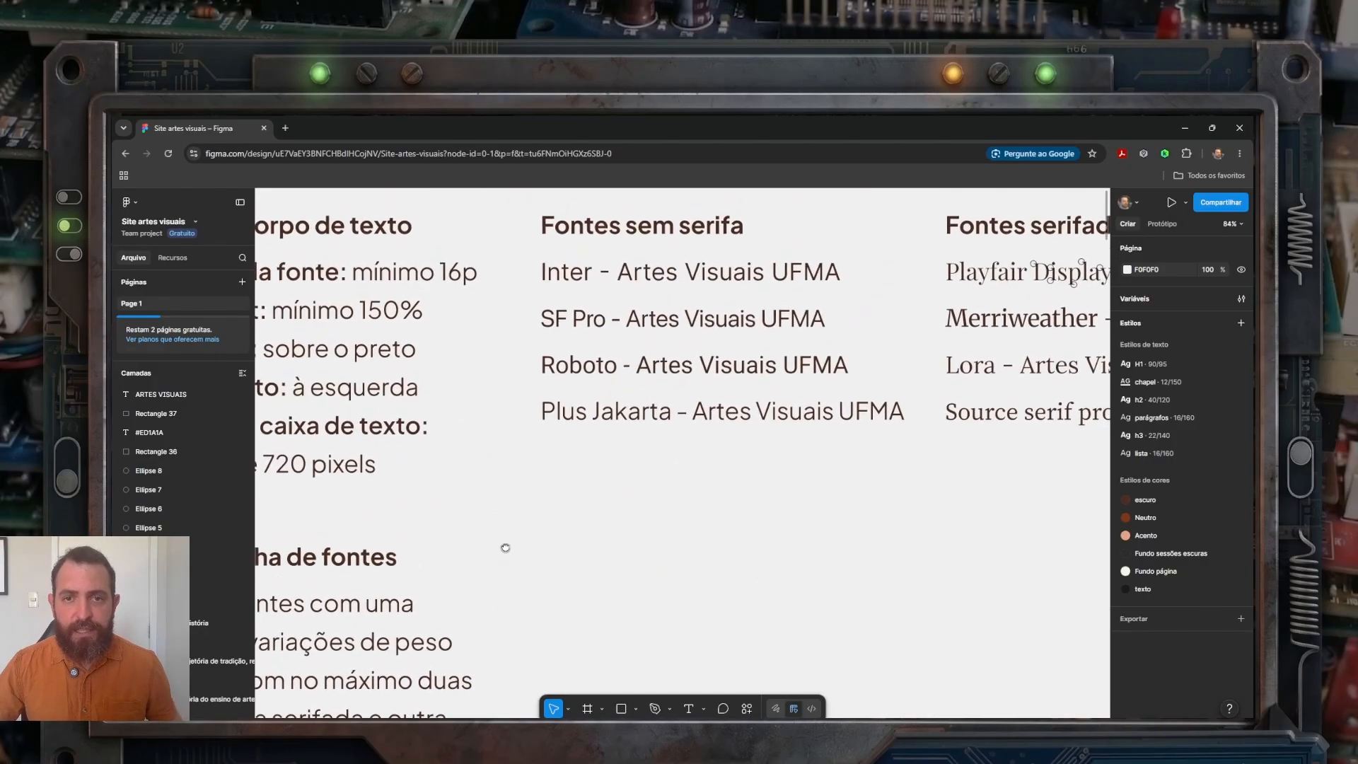
left_click_drag(501, 465, 255, 577)
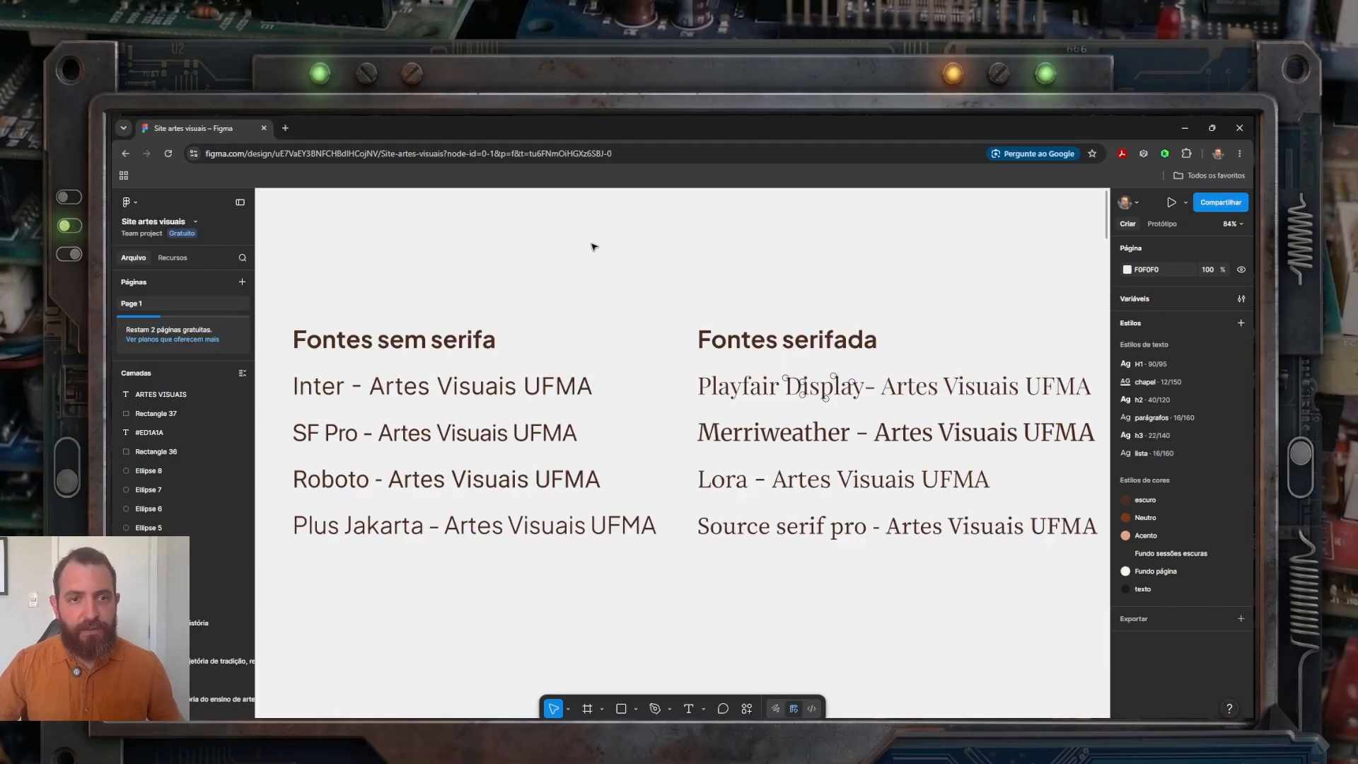
left_click(561, 395)
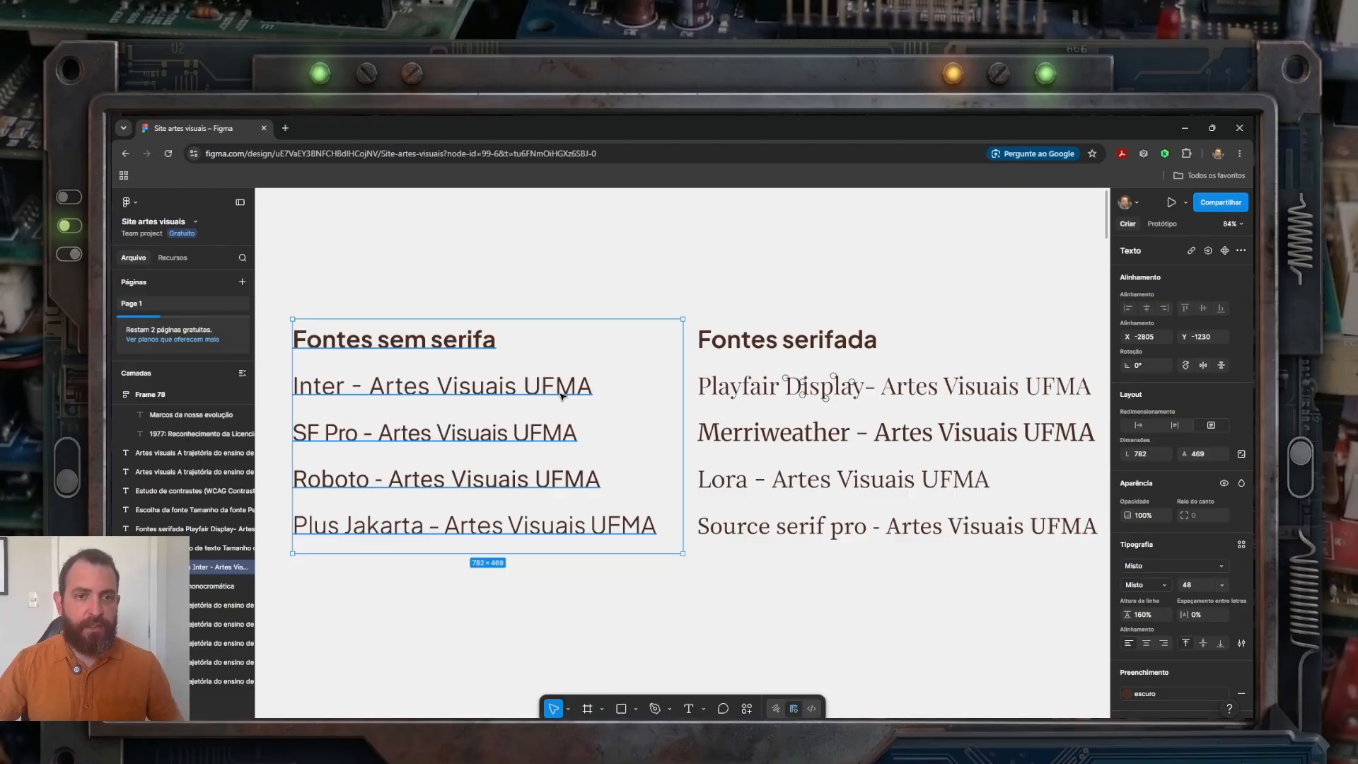
left_click(386, 607)
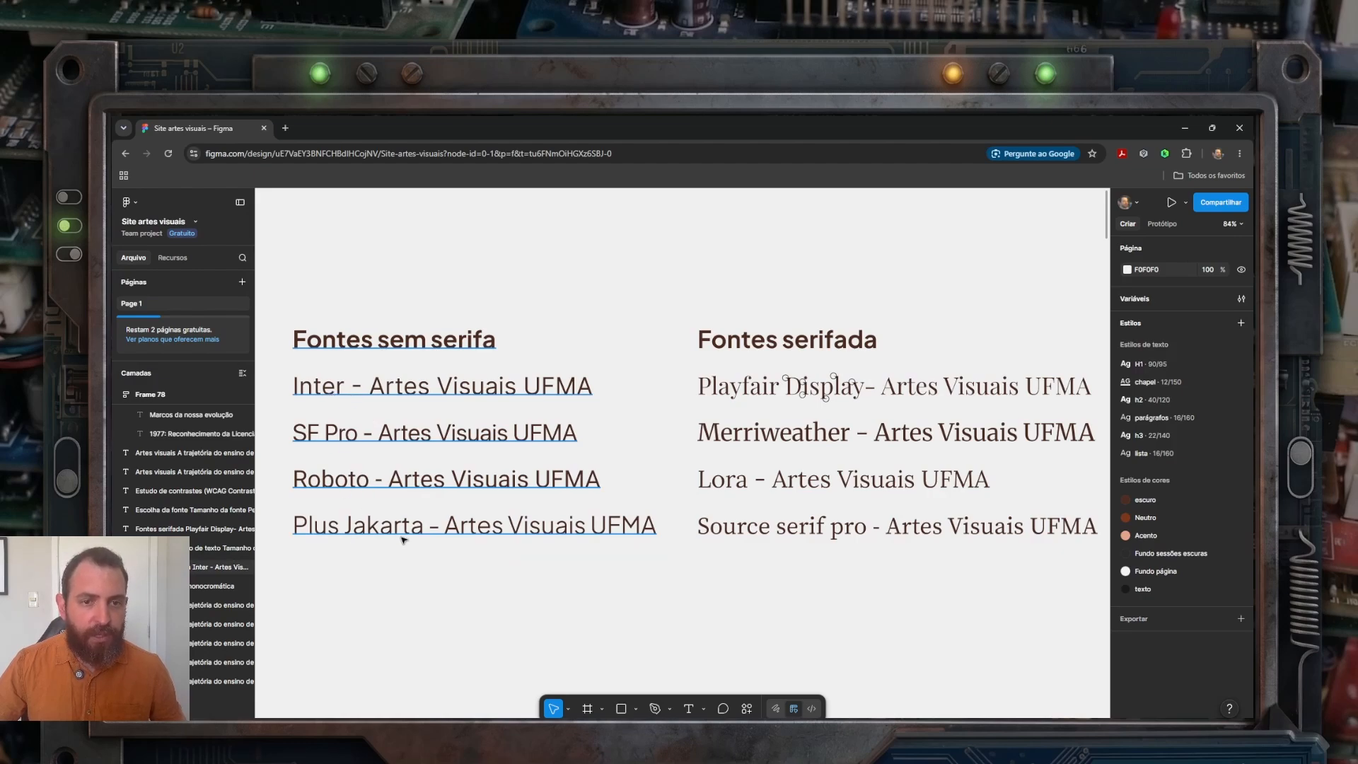
scroll(715, 594, "right", 5)
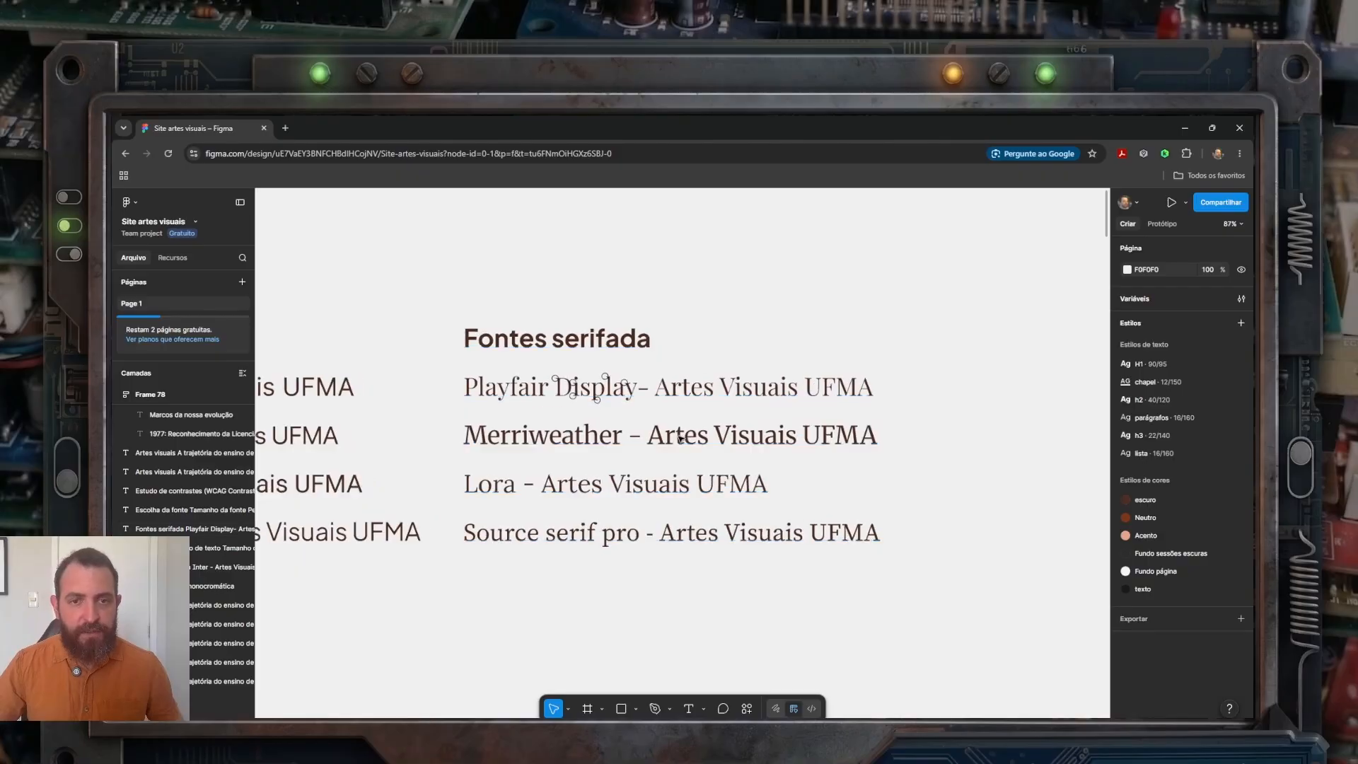
scroll(681, 438, "up", 3)
scroll(680, 438, "up", 3)
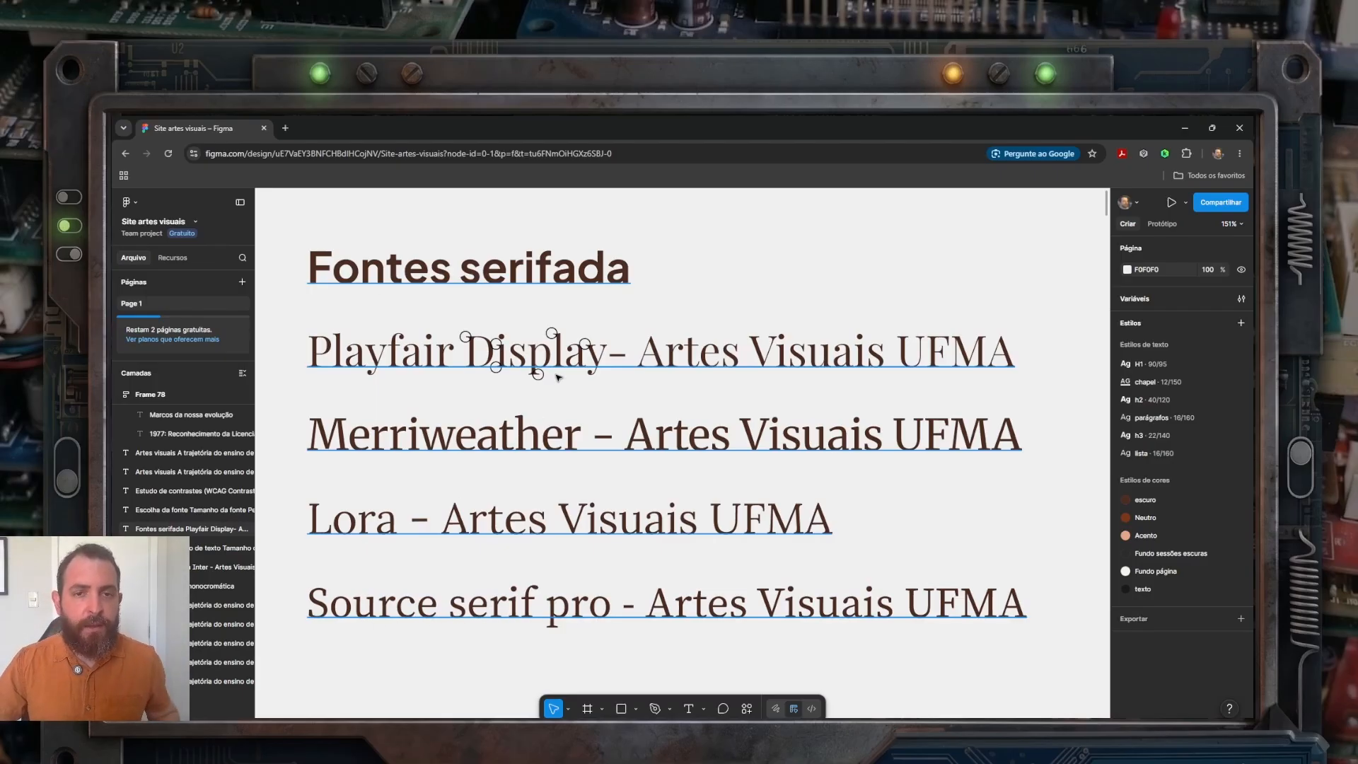
Step: Examine the circled serifs on the word "Display" in the Playfair Display sample up close
scroll(546, 360, "up", 2)
scroll(545, 361, "up", 10)
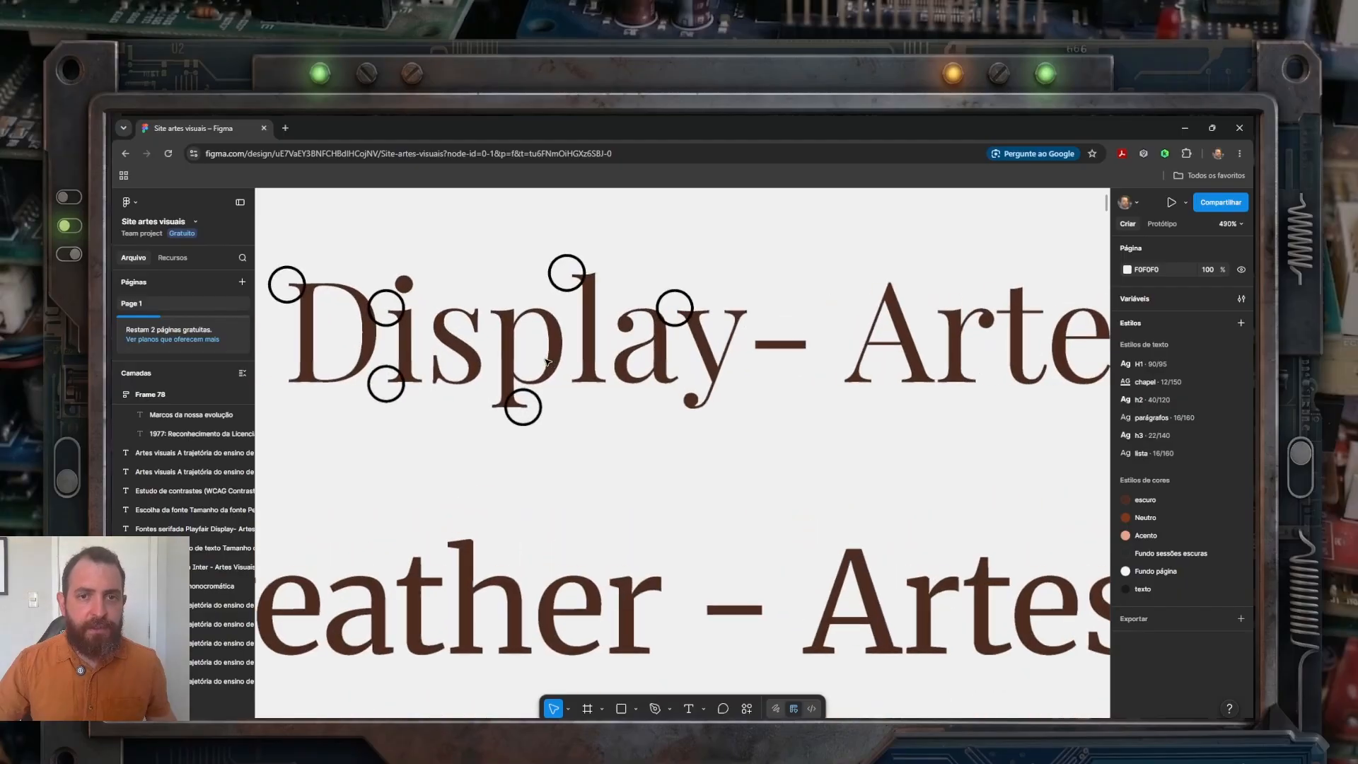
scroll(494, 479, "left", 5)
scroll(494, 479, "up", 2)
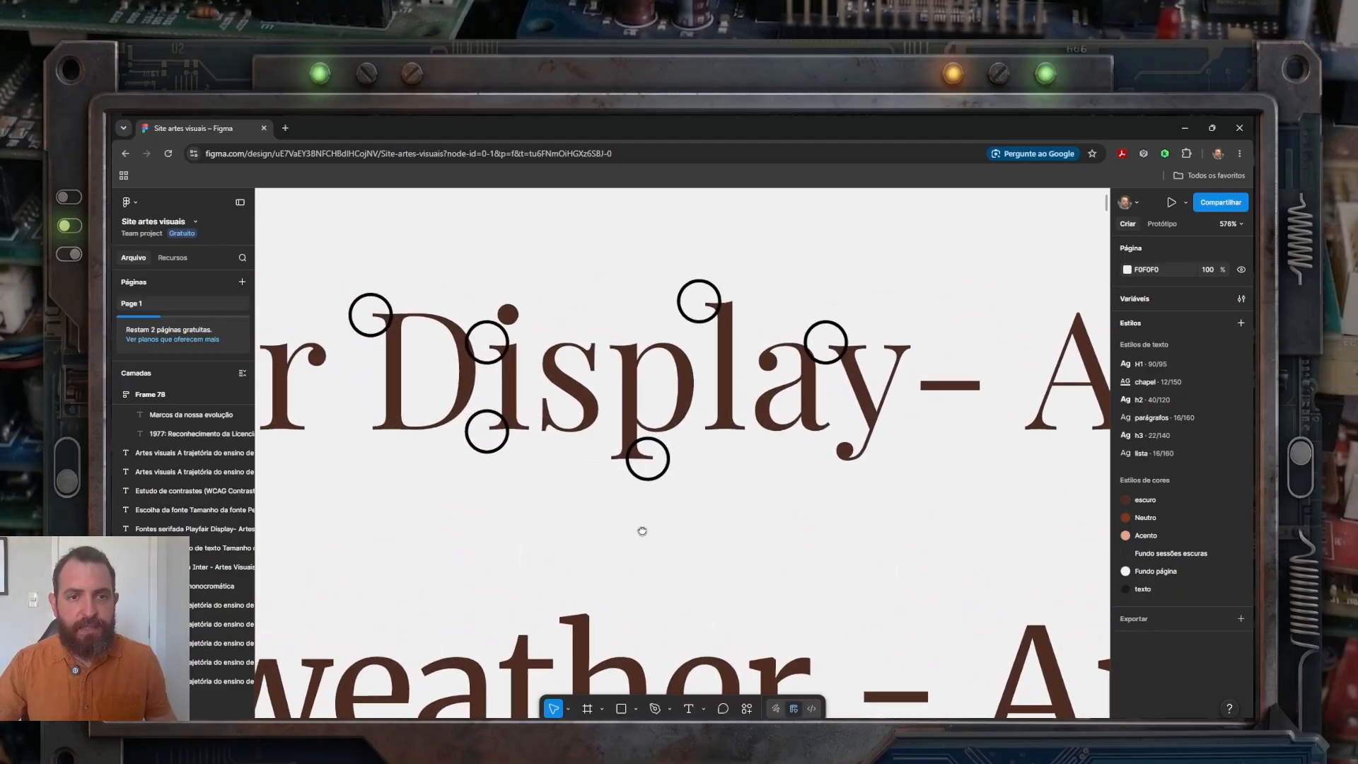
left_click(437, 330)
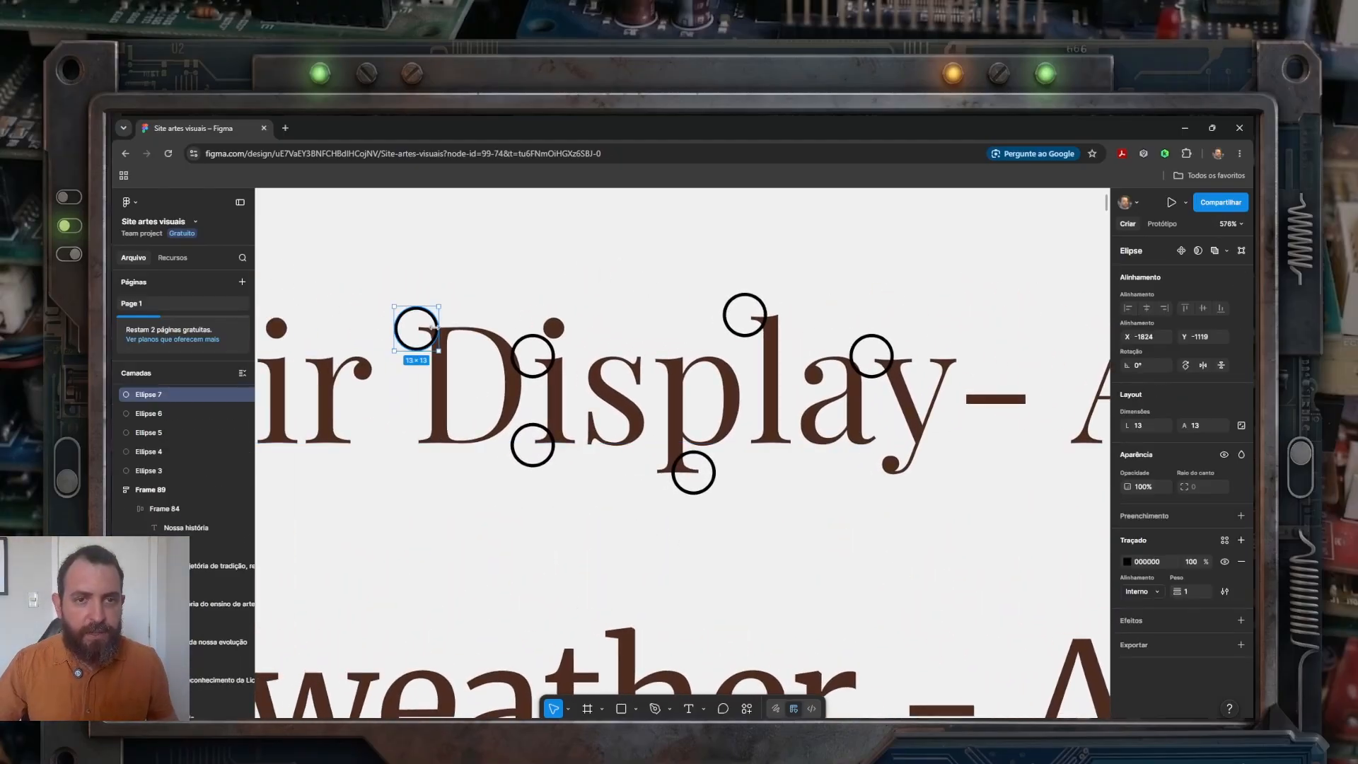
left_click(493, 528)
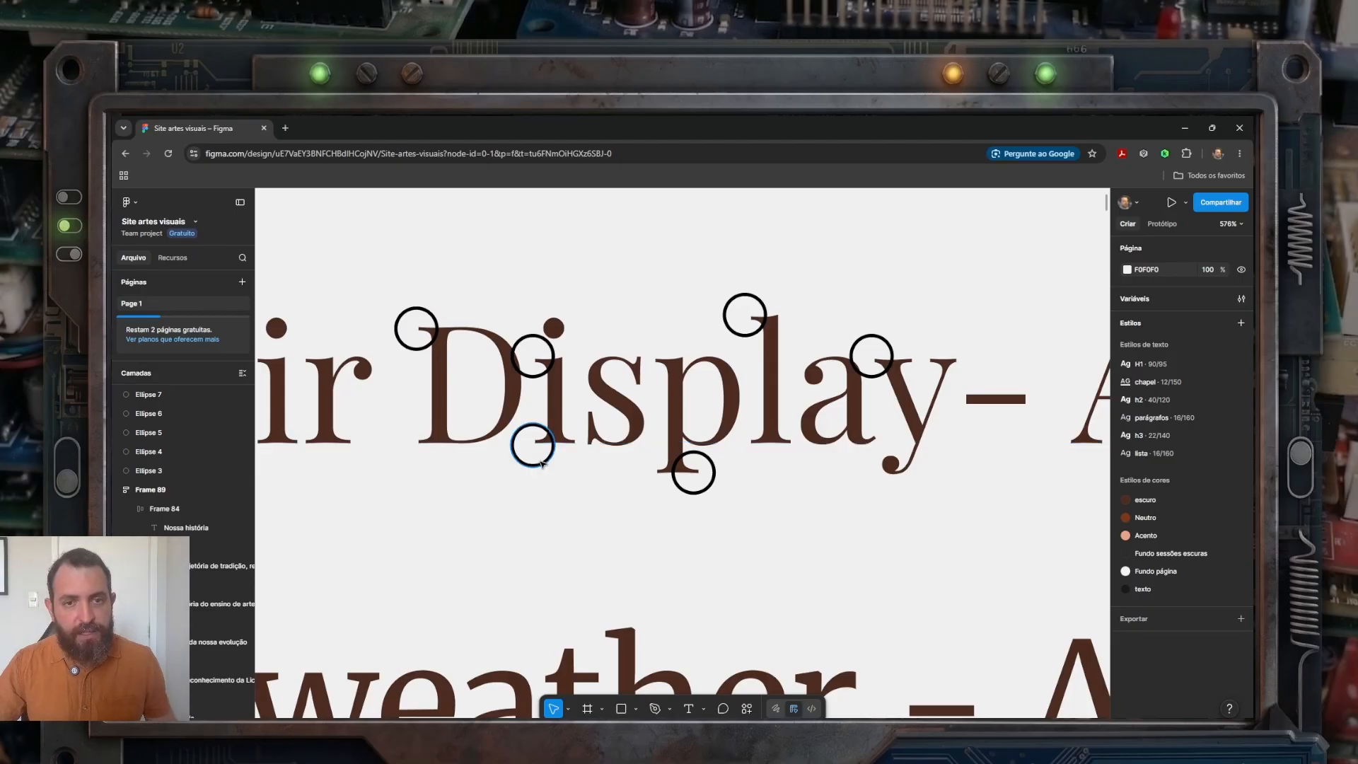
Step: Delete all six circle markers around the serifs of "Display" in the Playfair Display sample
left_click(542, 464)
key("Delete")
left_click(535, 377)
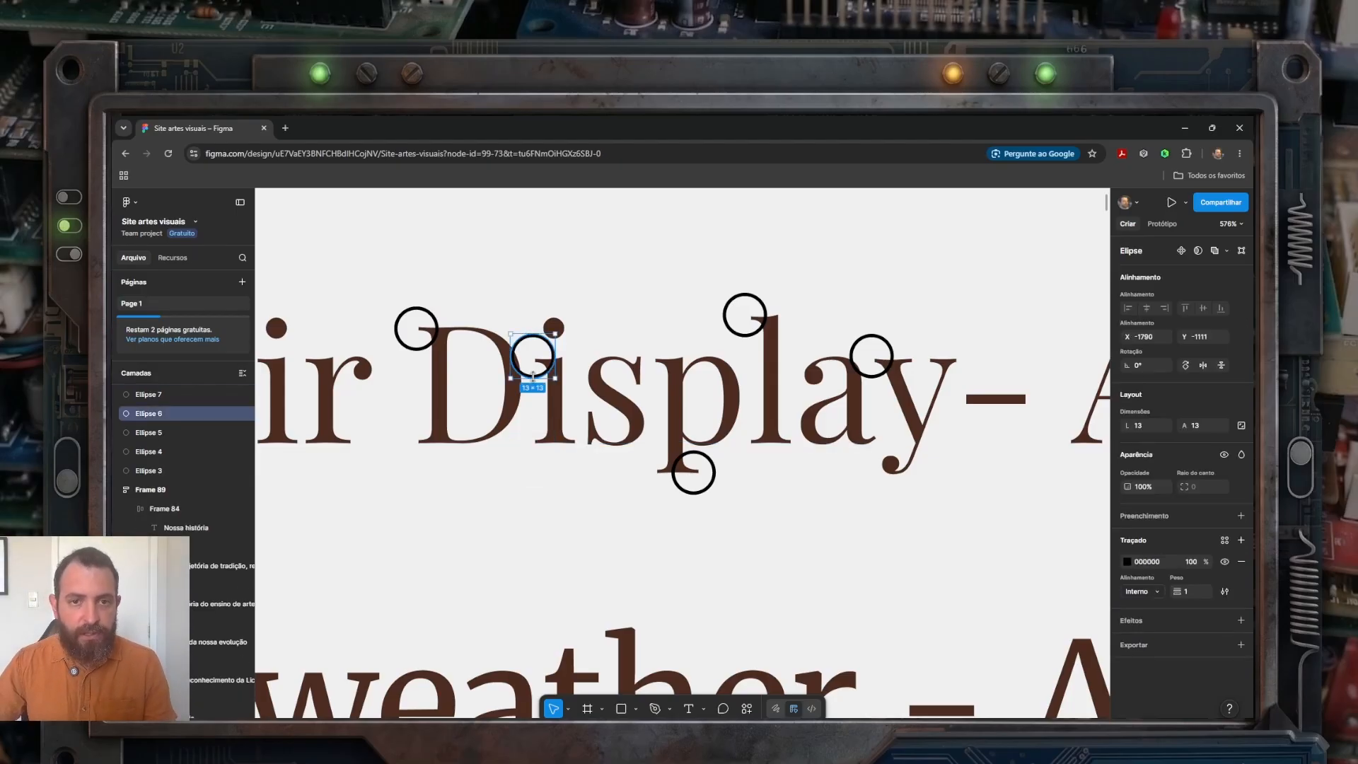
key("Delete")
left_click(700, 494)
key("Delete")
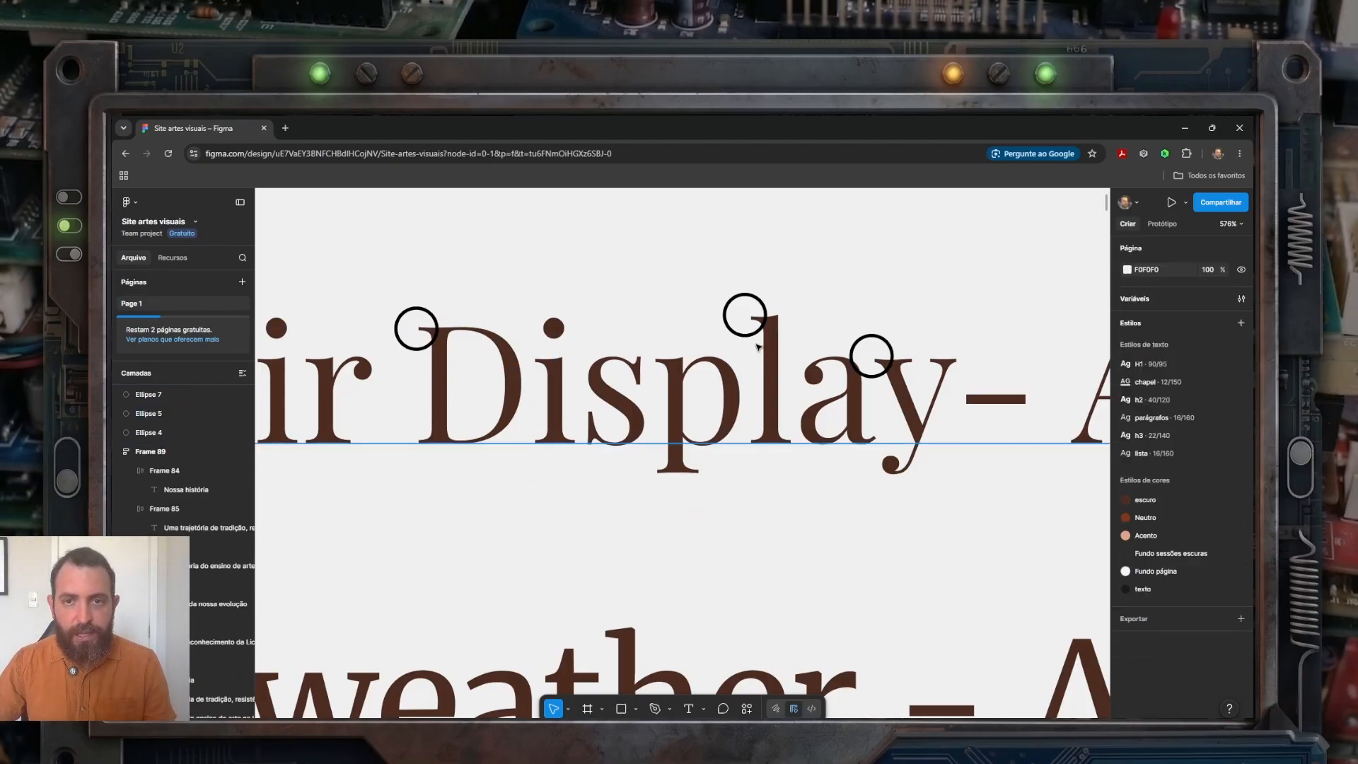
left_click(755, 334)
key("Delete")
left_click(871, 377)
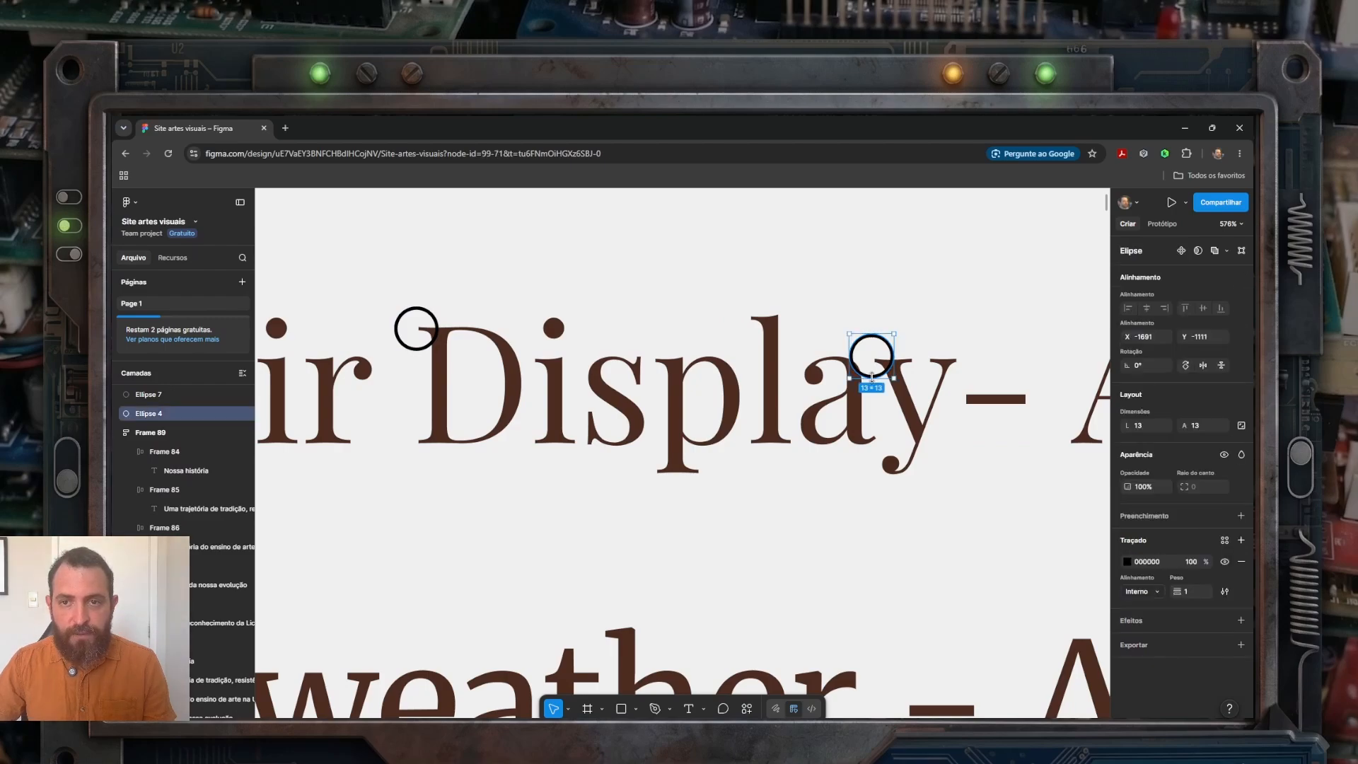
key("Delete")
left_click(416, 311)
key("Delete")
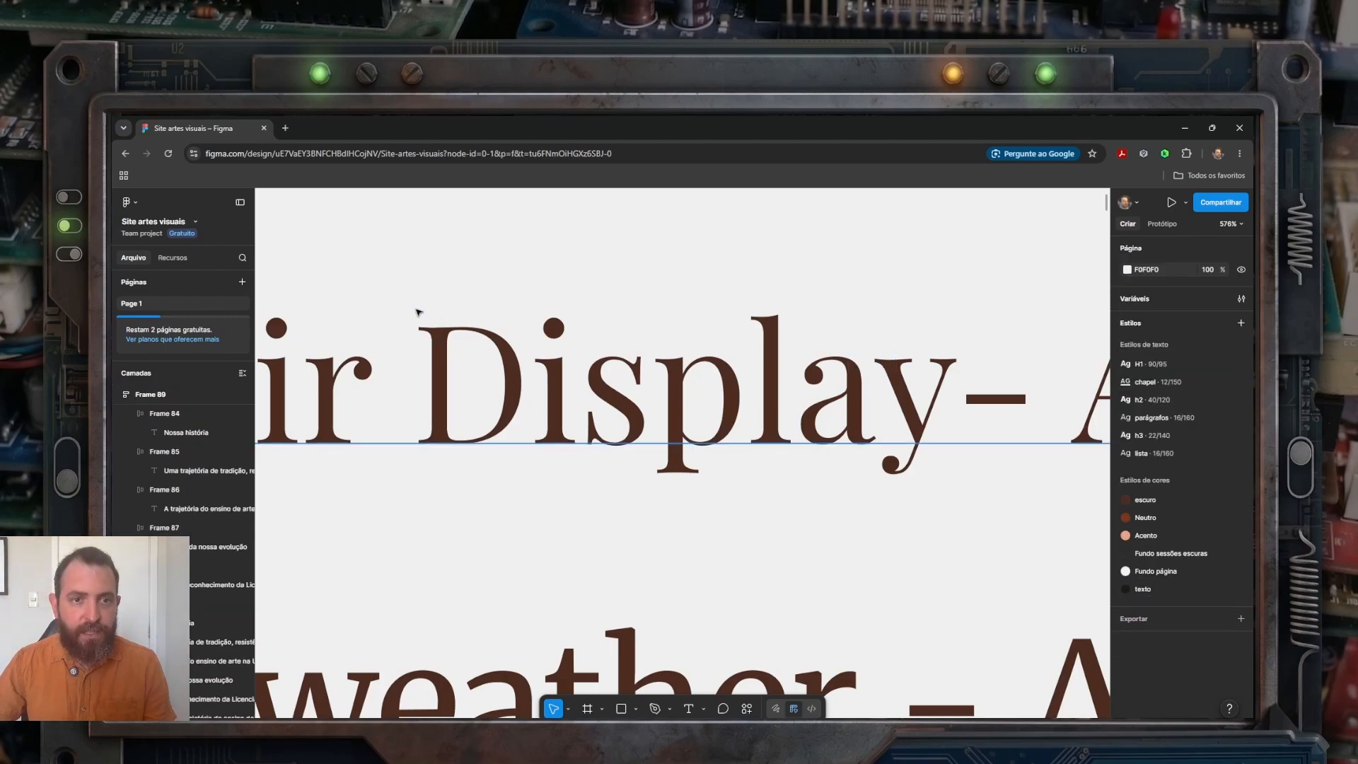
Step: Change the font of the formatted section's main heading and "Marcos da nossa evolução" subheading to Playfair Display
scroll(577, 379, "down", 10)
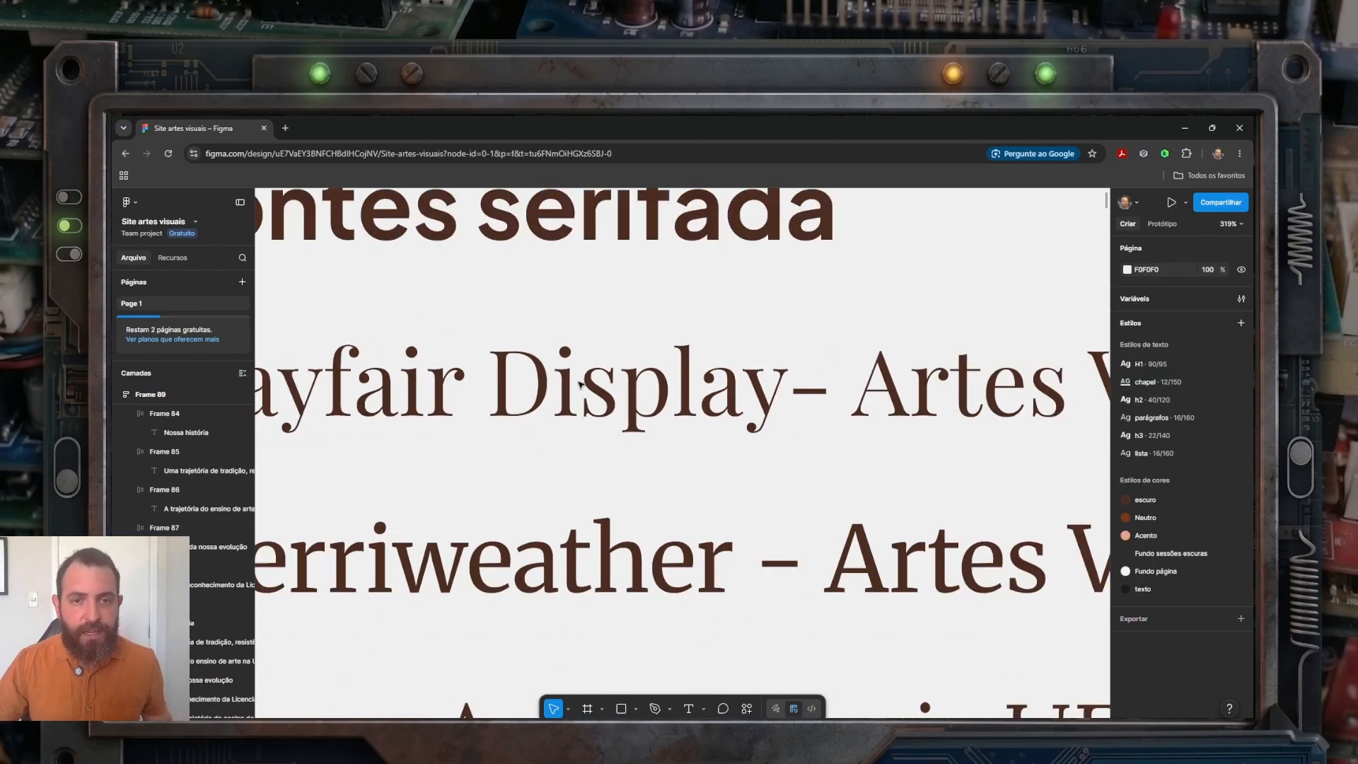
left_click_drag(373, 397, 478, 398)
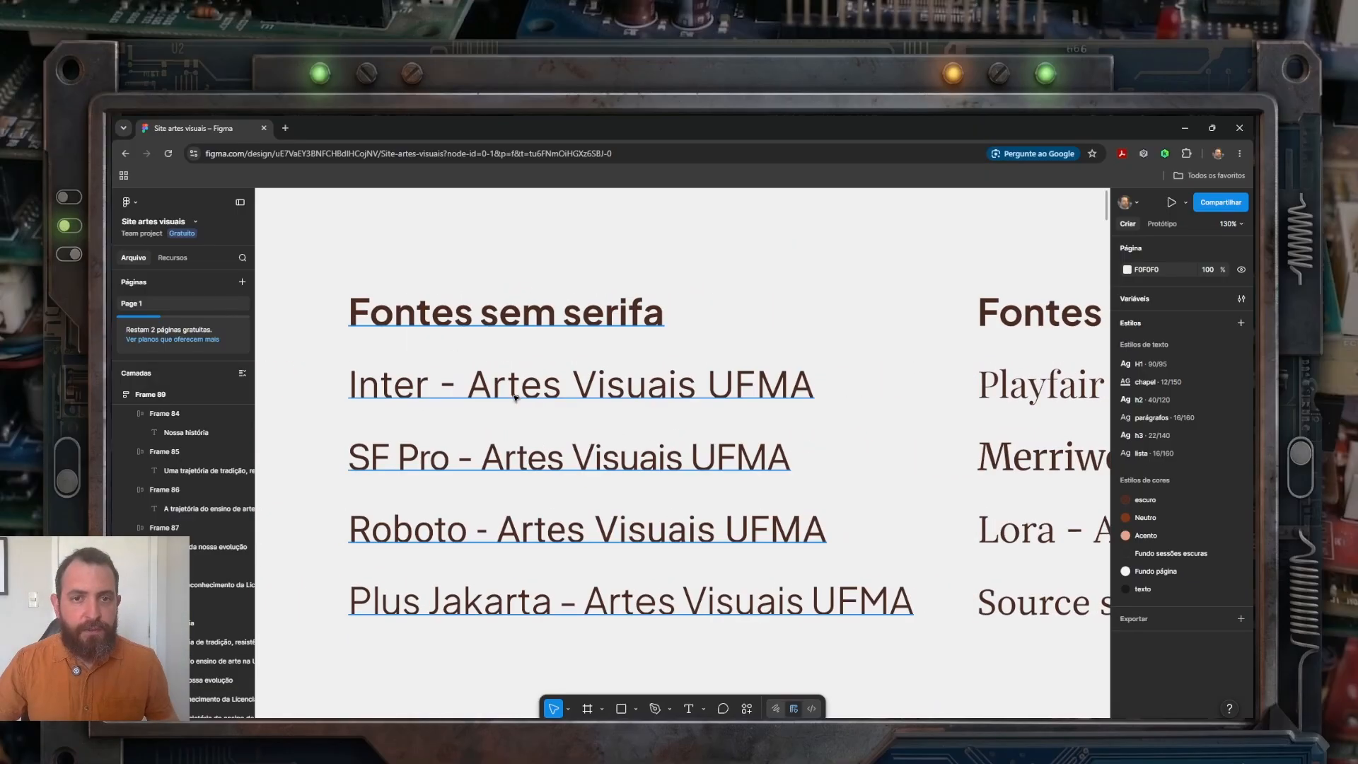
scroll(514, 398, "up", 2)
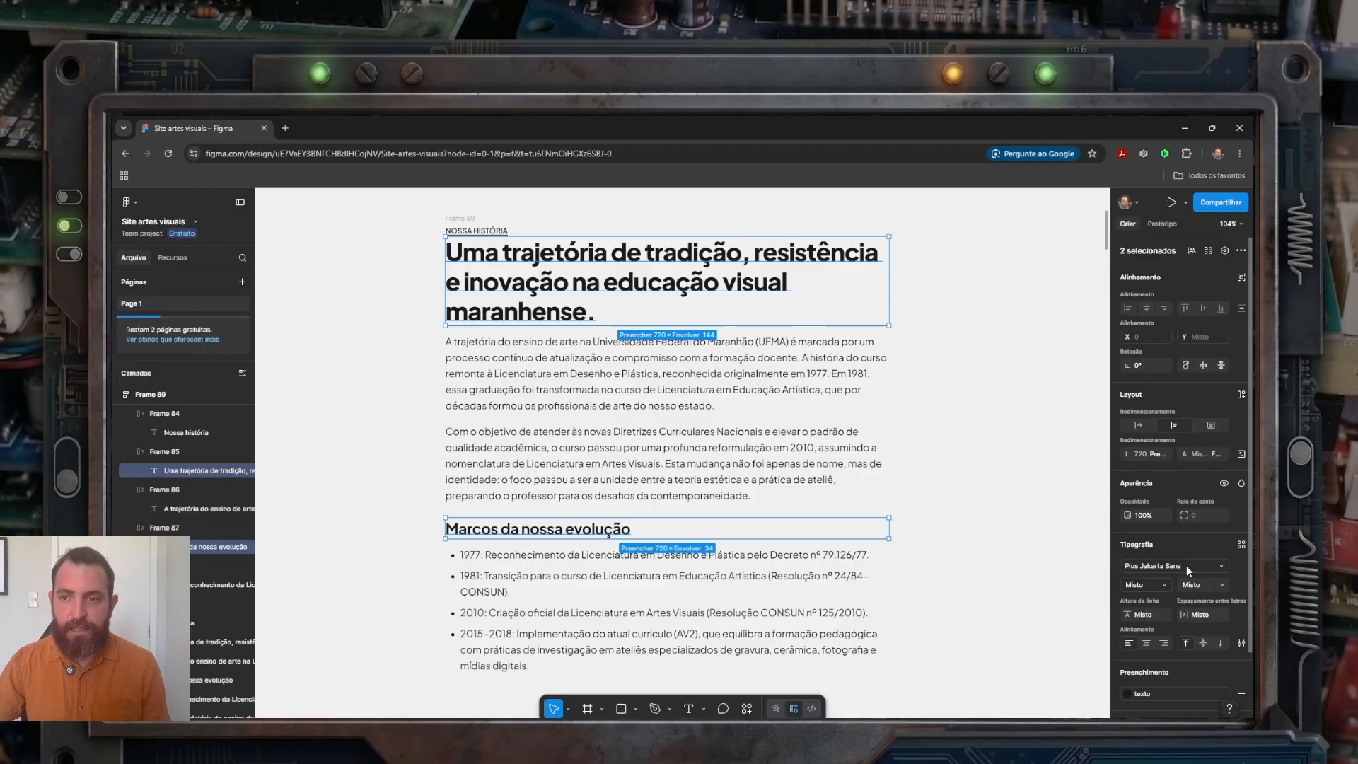
left_click(1186, 566)
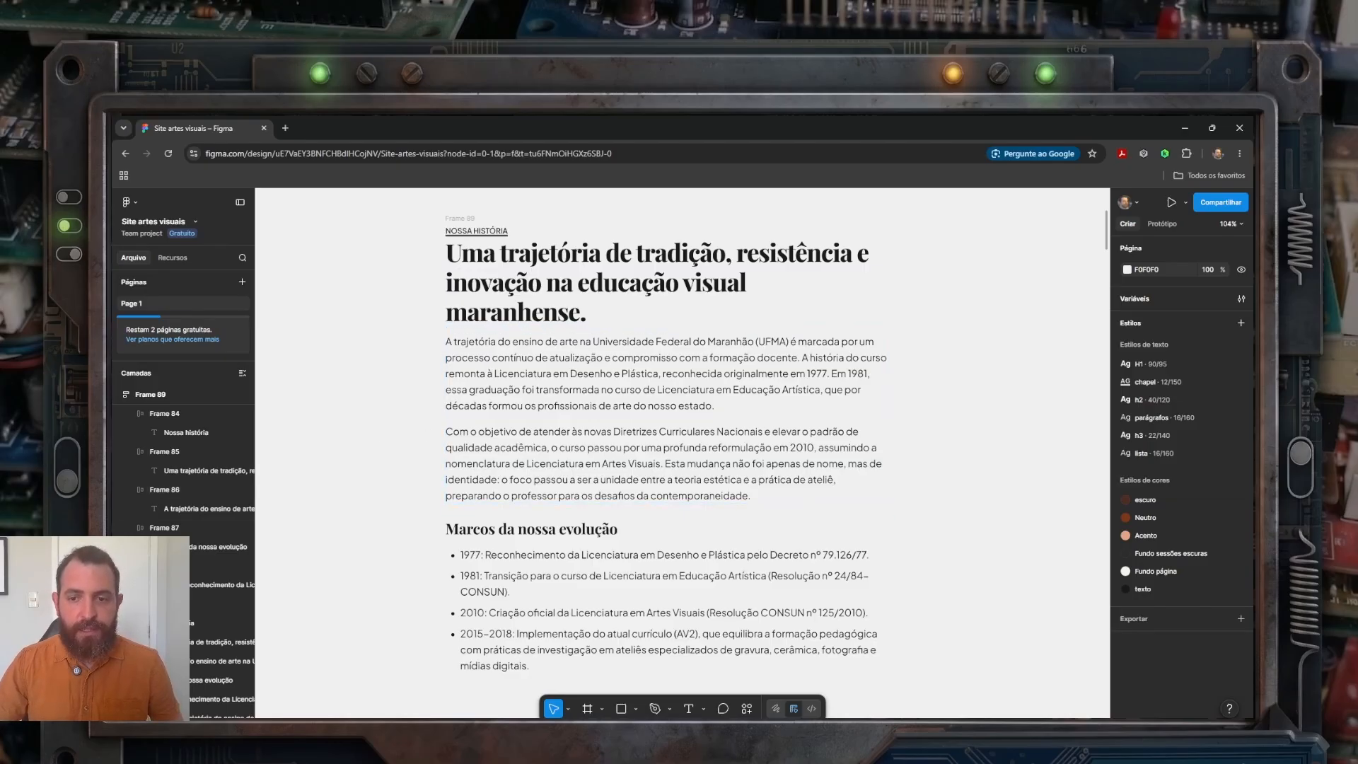
Step: Check the font list for the body paragraphs below the main heading, and close it without choosing another font
double_click(817, 421)
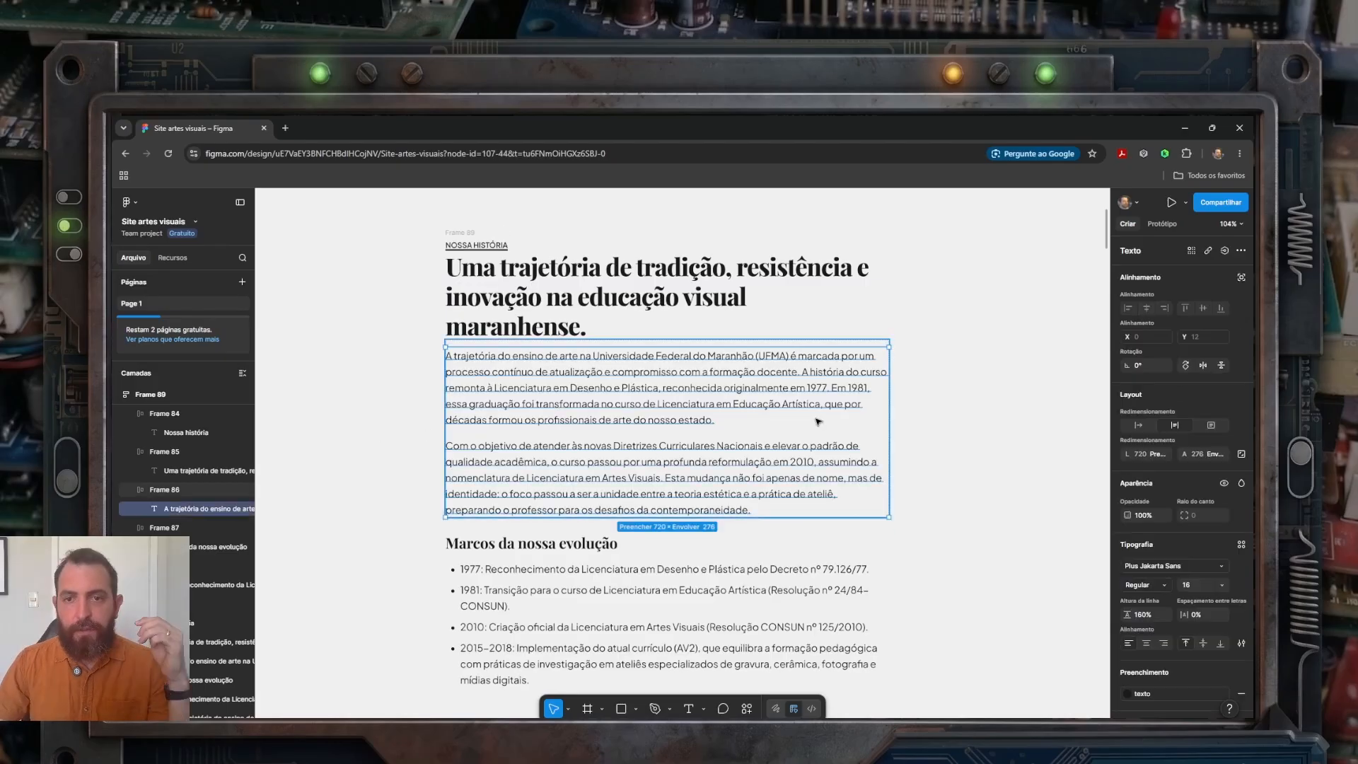
left_click(1220, 566)
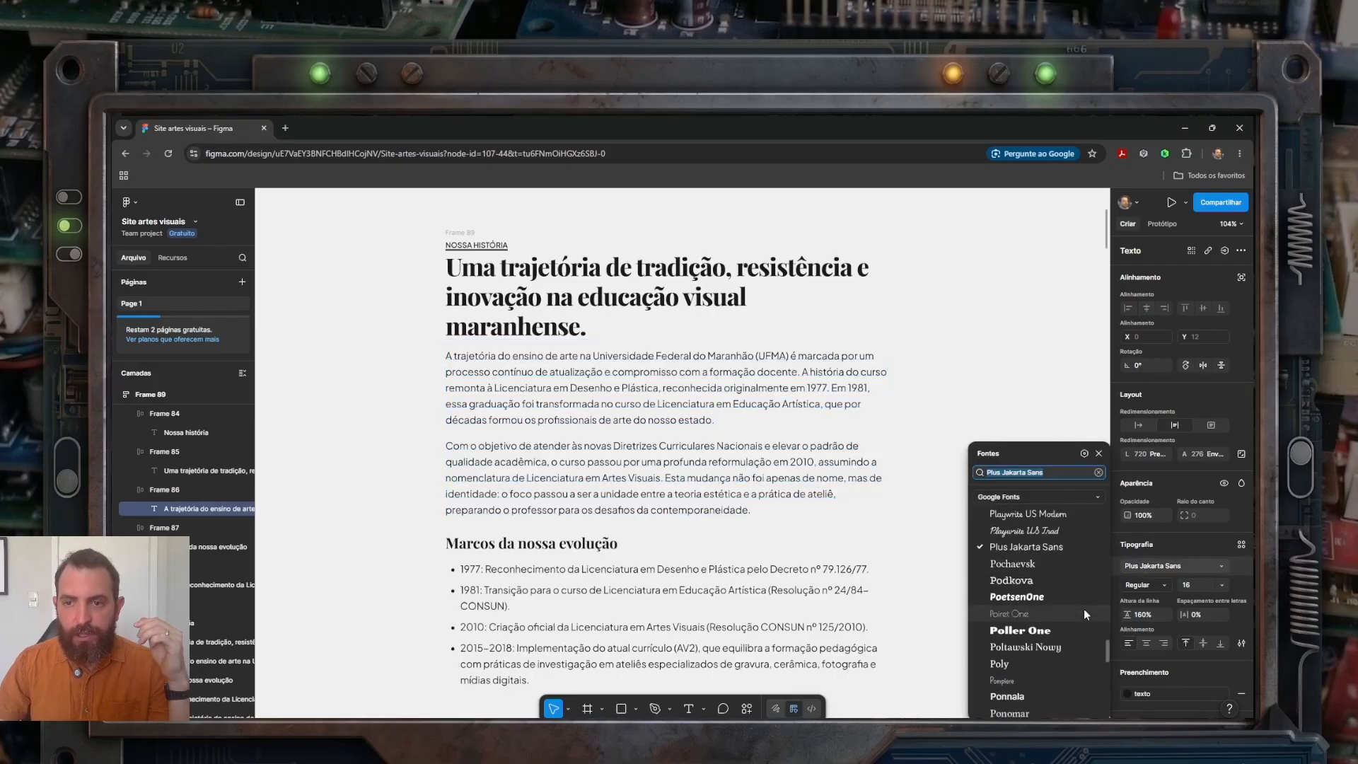
scroll(1084, 606, "down", 5)
scroll(1085, 605, "up", 5)
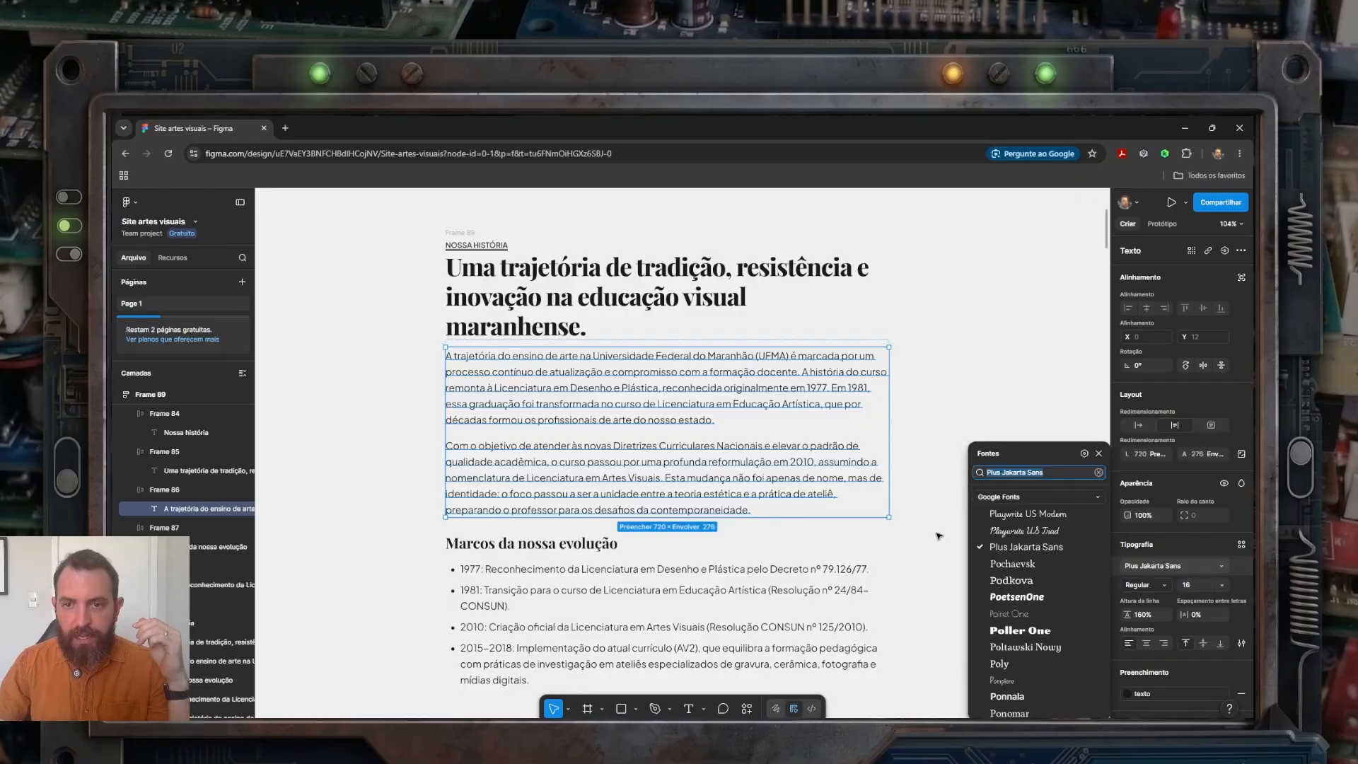
left_click(939, 535)
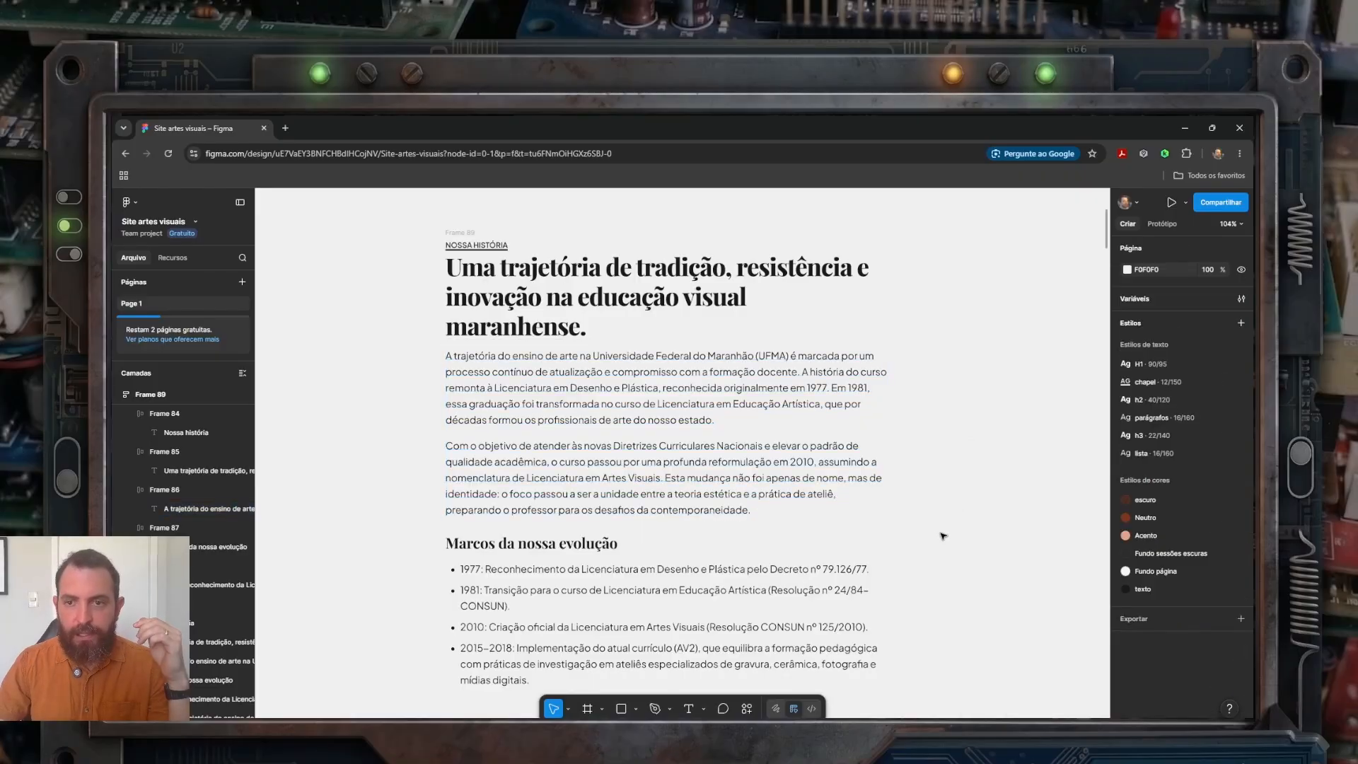